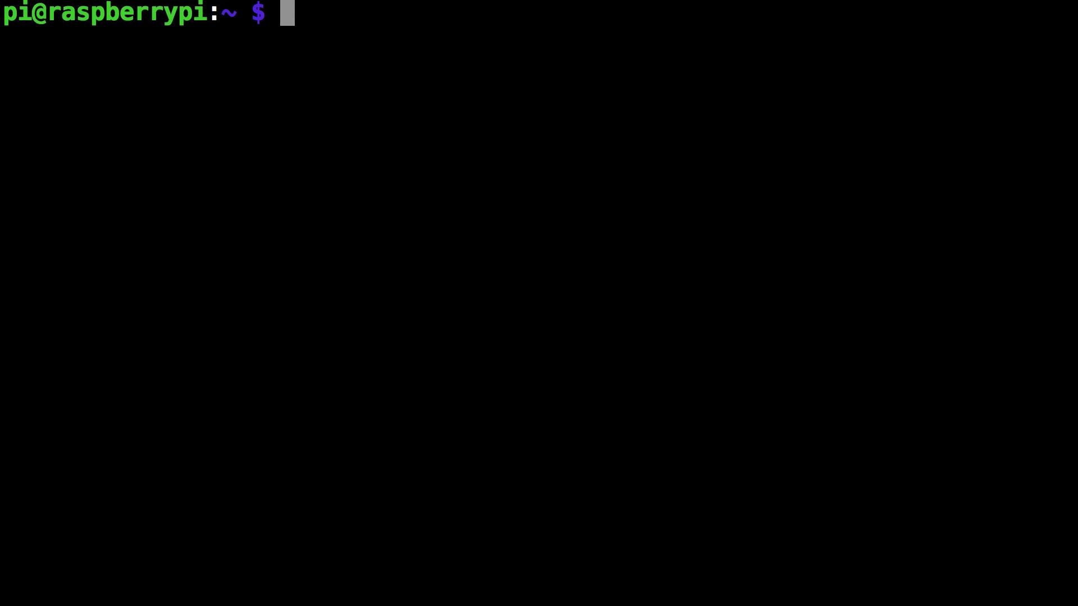
# Step: List the home folder, noting the HAP-NodeJS folder, and enter 'wget goo.gl/dEx8mY'
pyautogui.write('ls')
pyautogui.press('Return')
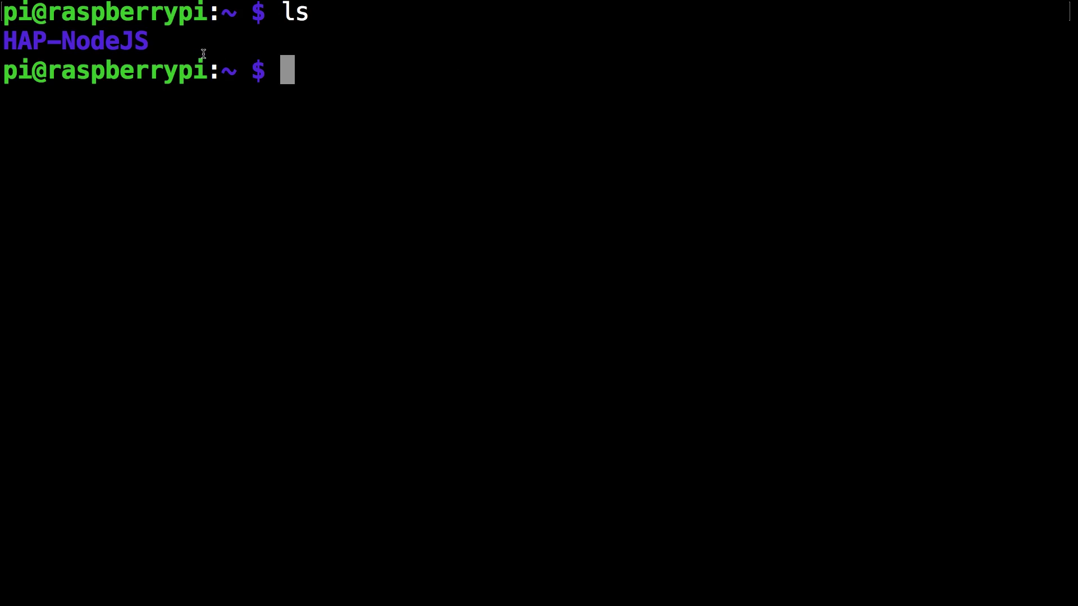
pyautogui.moveTo(178, 48); pyautogui.dragTo(5, 37)
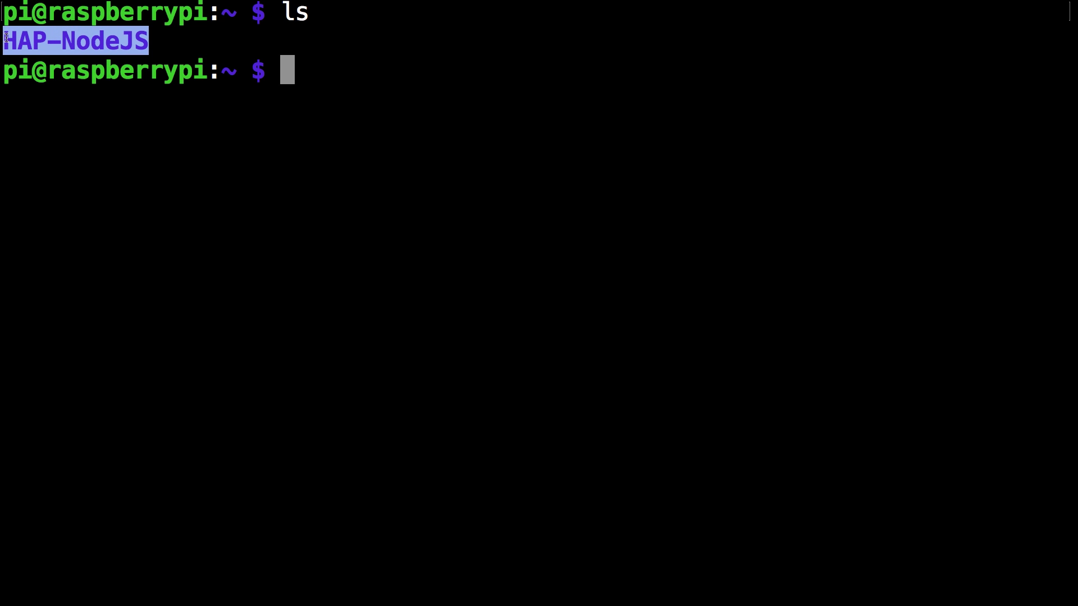
pyautogui.click(292, 7)
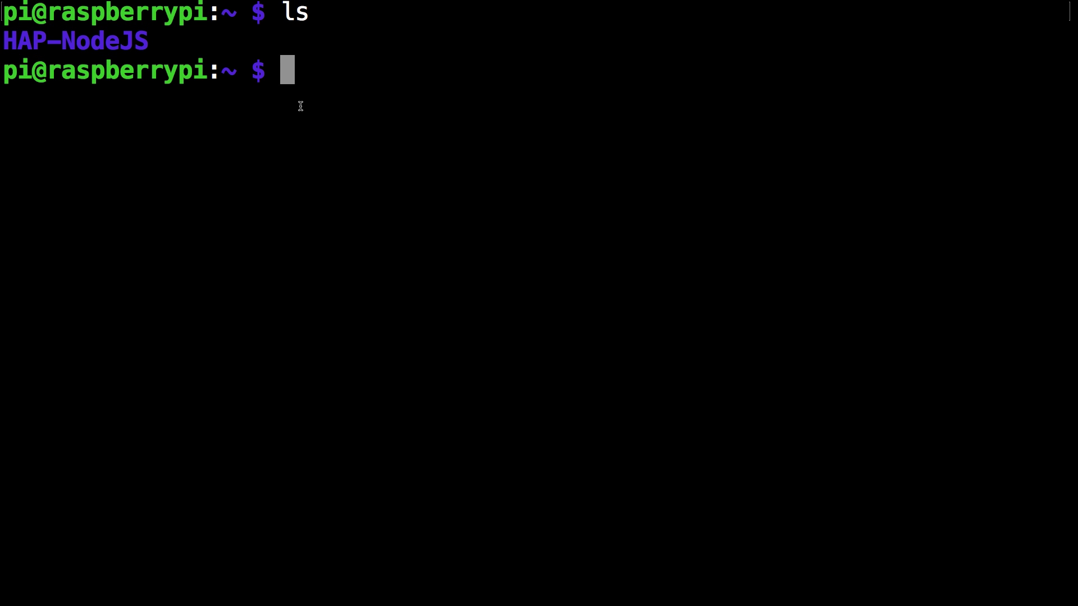
pyautogui.write('wget goo.g')
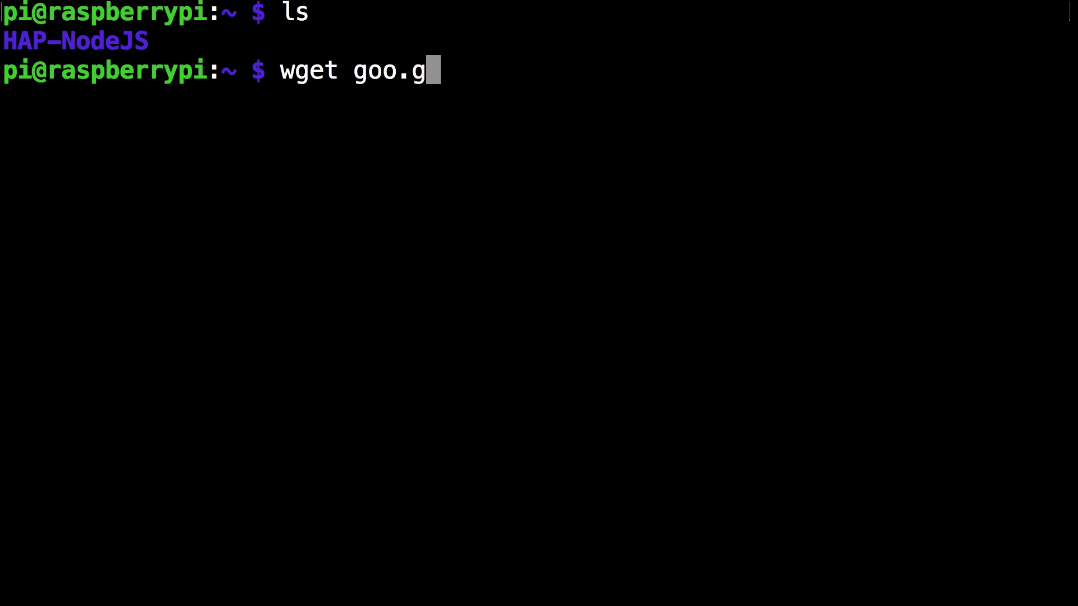
pyautogui.write('l/')
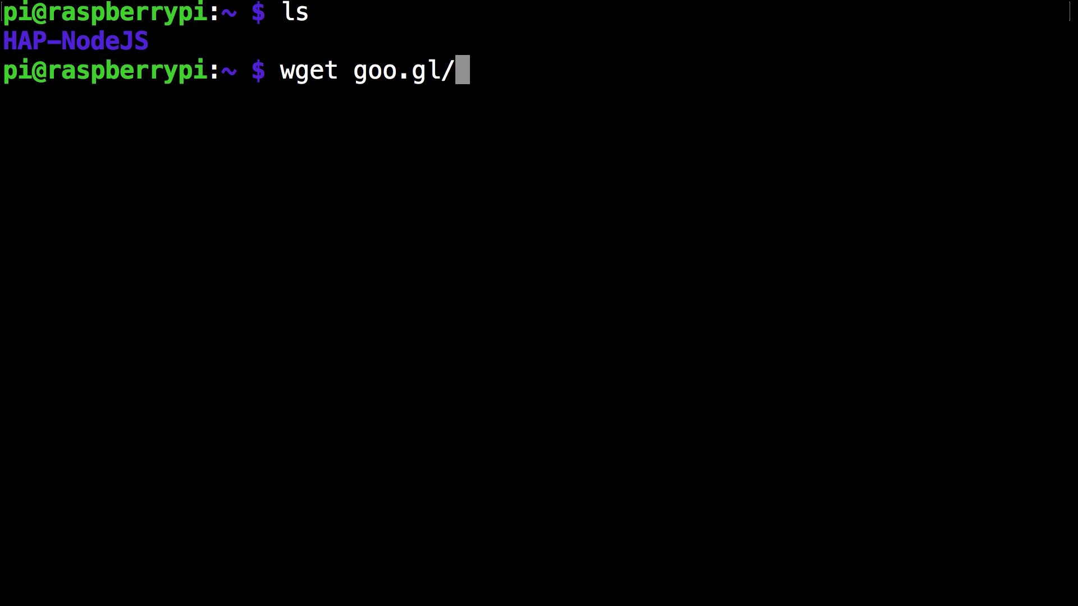
pyautogui.write('dEx')
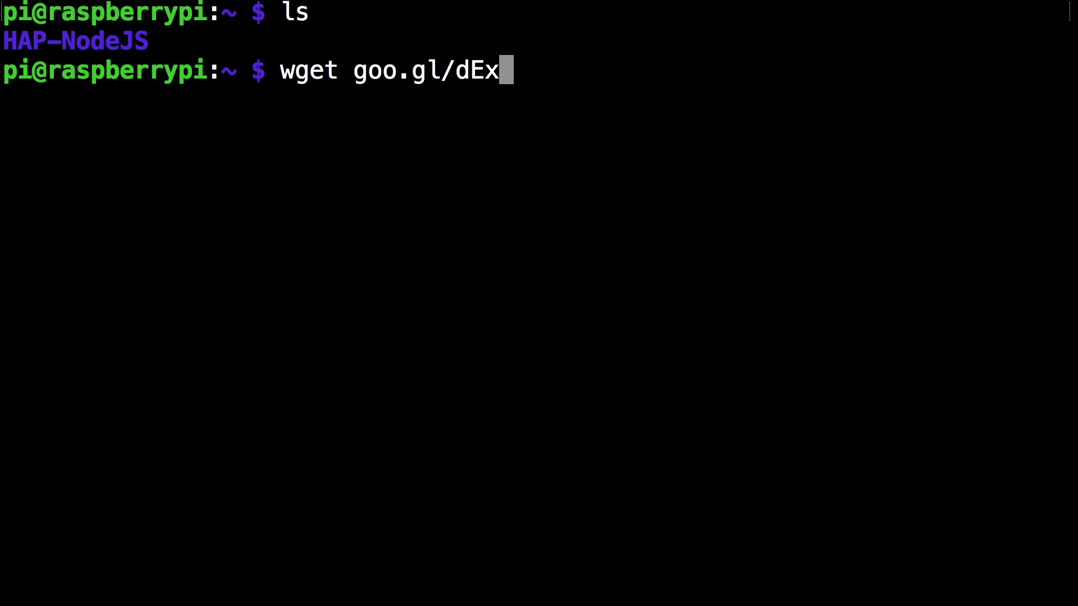
pyautogui.write('8mY')
# Step: Download the installer as dEx8mY, then run it with 'sudo sh dEx8mY'
pyautogui.press('Return')
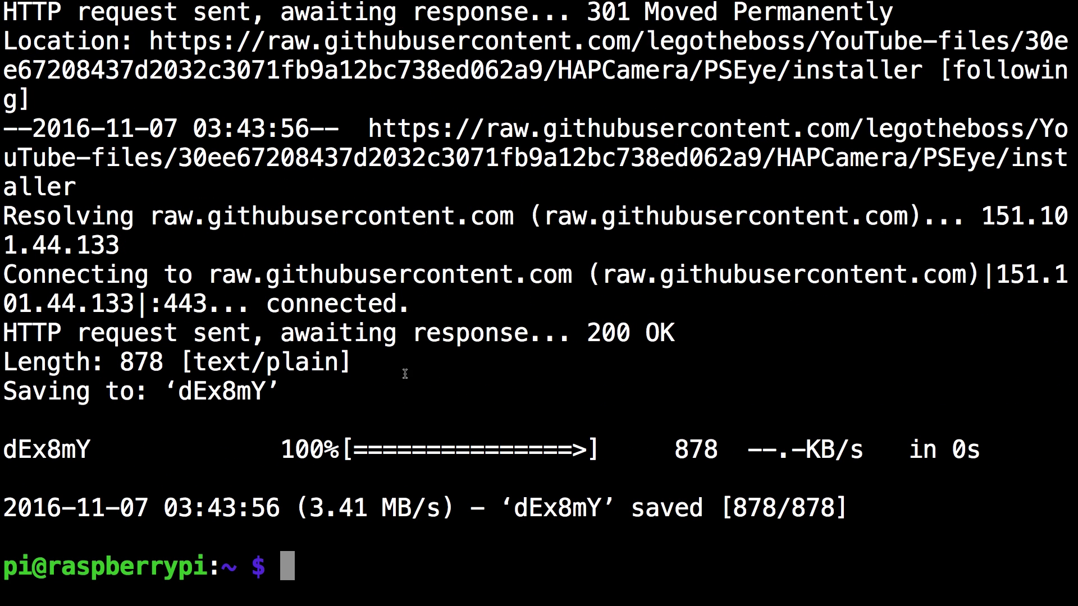
pyautogui.moveTo(266, 276); pyautogui.dragTo(349, 276)
pyautogui.click(539, 534)
pyautogui.moveTo(514, 509); pyautogui.dragTo(603, 508)
pyautogui.click(506, 363)
pyautogui.write('sudo sh ')
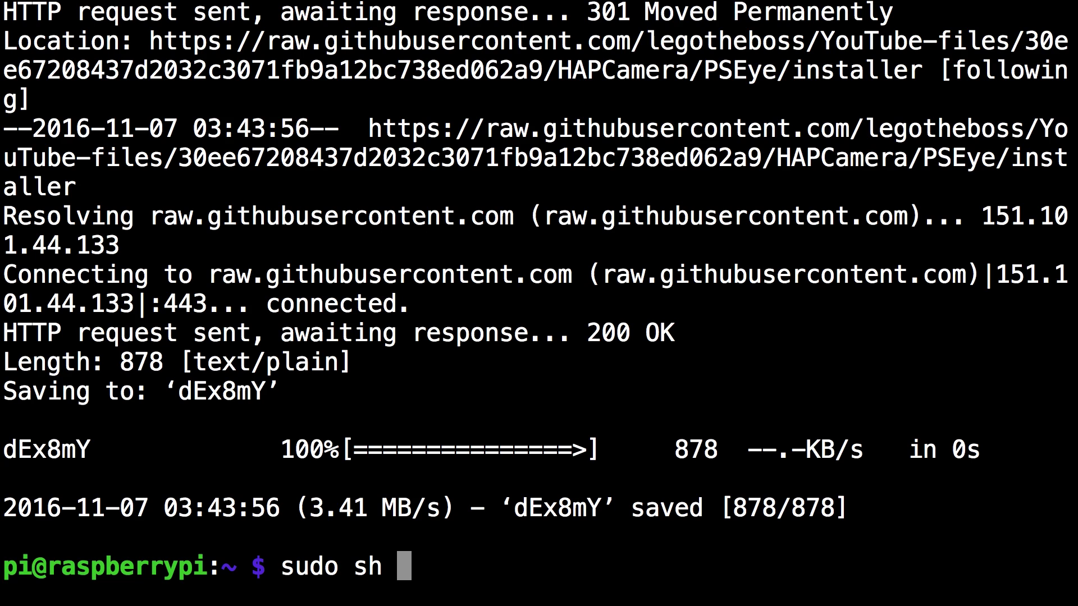
pyautogui.write('dEx8')
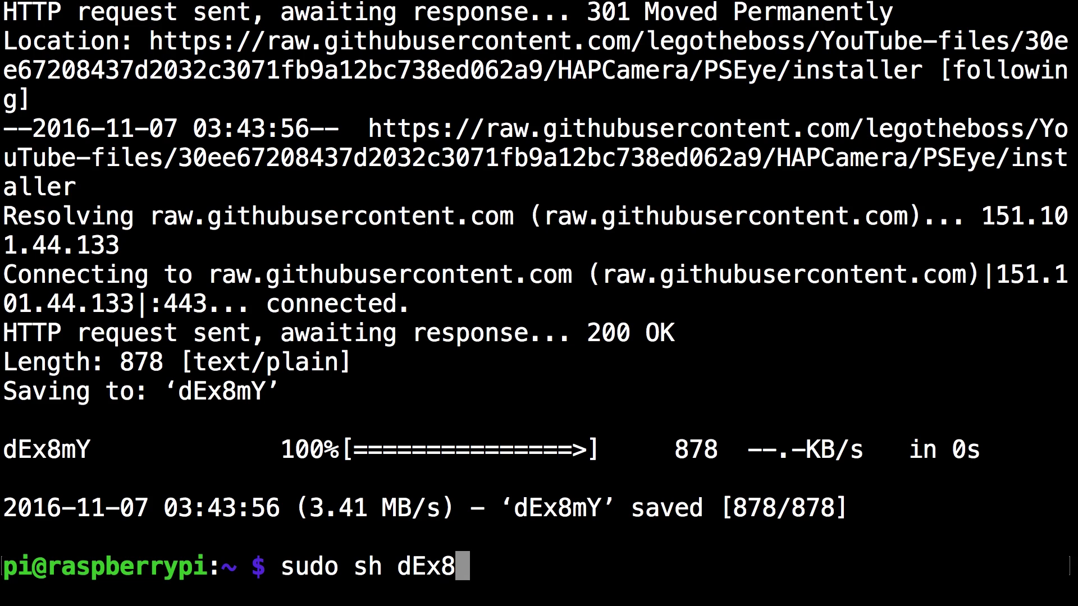
pyautogui.write('mY')
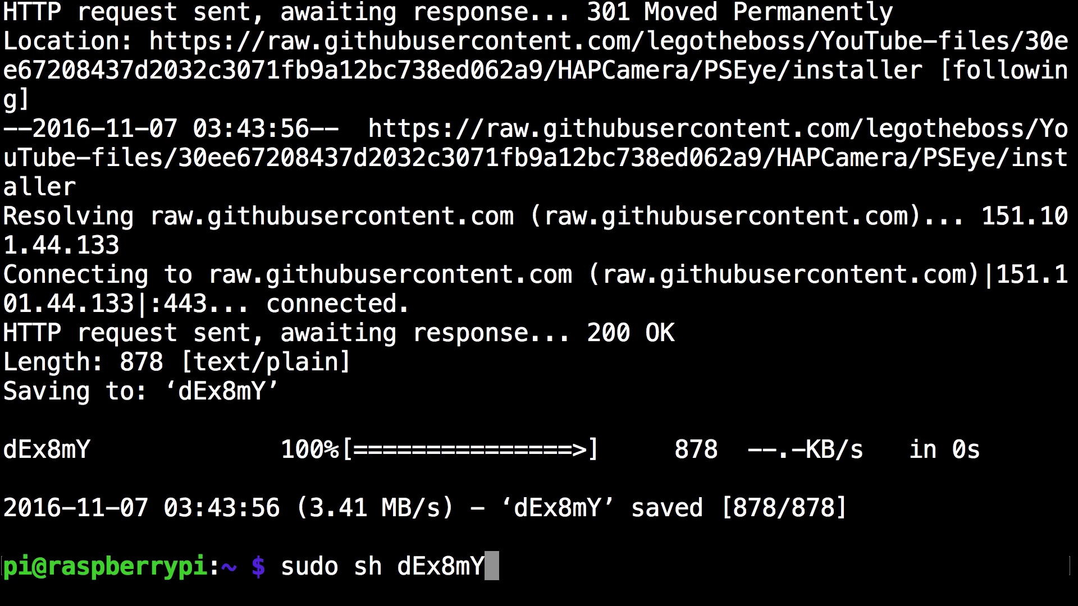
pyautogui.press('Return')
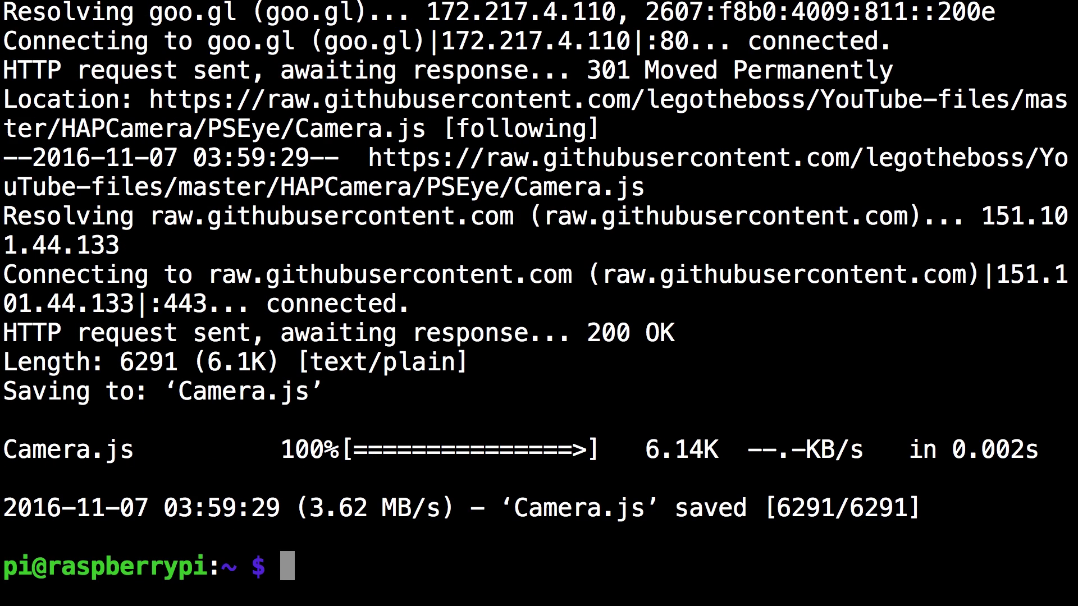
# Step: Change into the HAP-NodeJS folder and list its files, noting the task file
pyautogui.write('ls')
pyautogui.press('Return')
pyautogui.write('cd H')
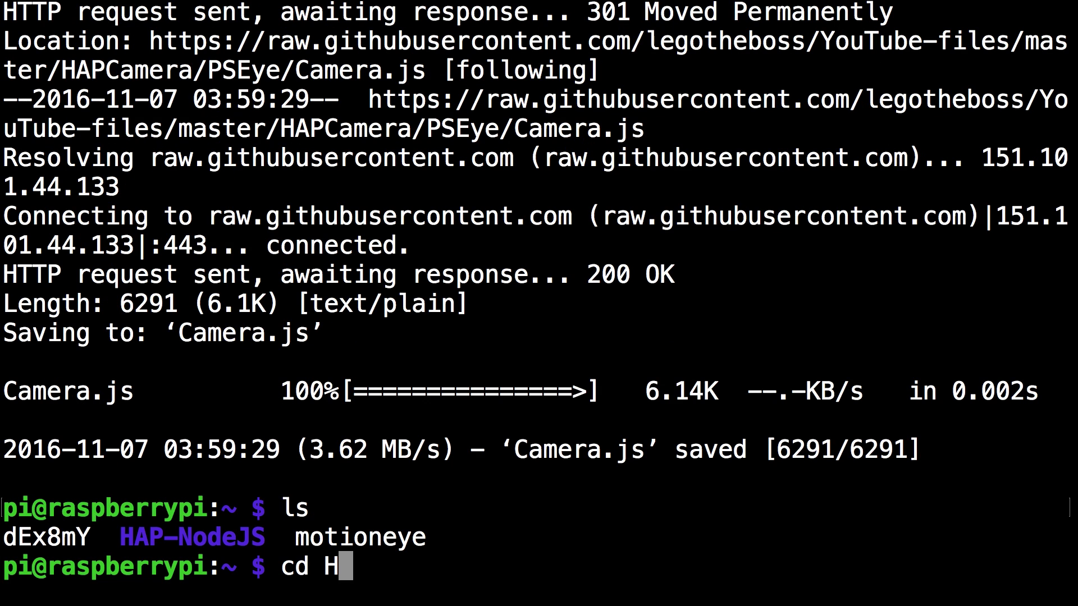
pyautogui.press('Tab')
pyautogui.press('Return')
pyautogui.write('ls')
pyautogui.press('Return')
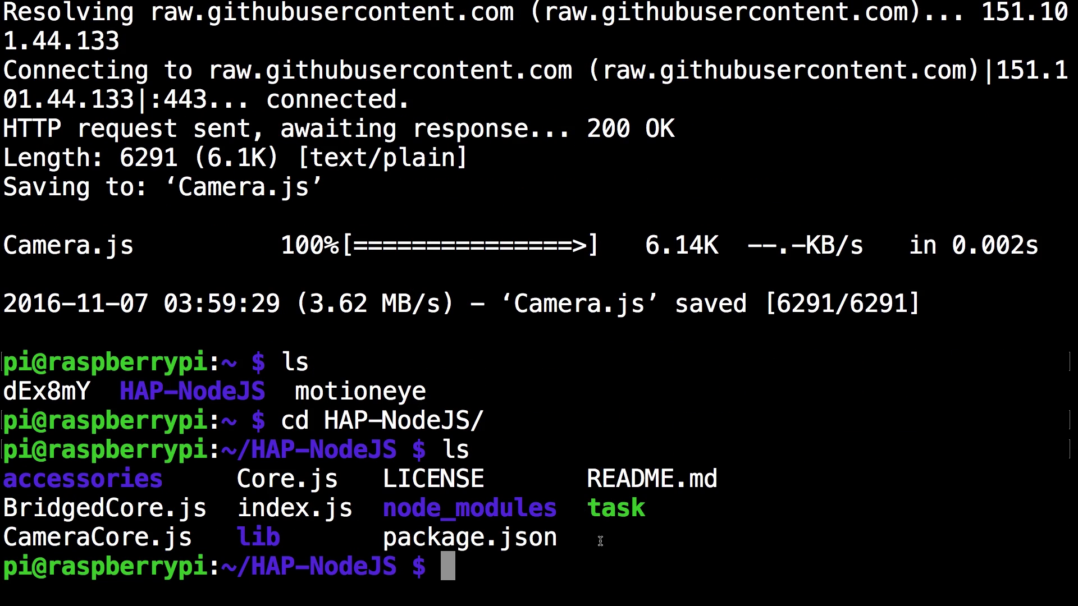
pyautogui.moveTo(587, 512); pyautogui.dragTo(642, 508)
pyautogui.click(639, 508)
# Step: Clear the screen and run ip addr to find the Pi's address, 10.0.1.38
pyautogui.hotkey('ctrl', 'l')
pyautogui.write('ip')
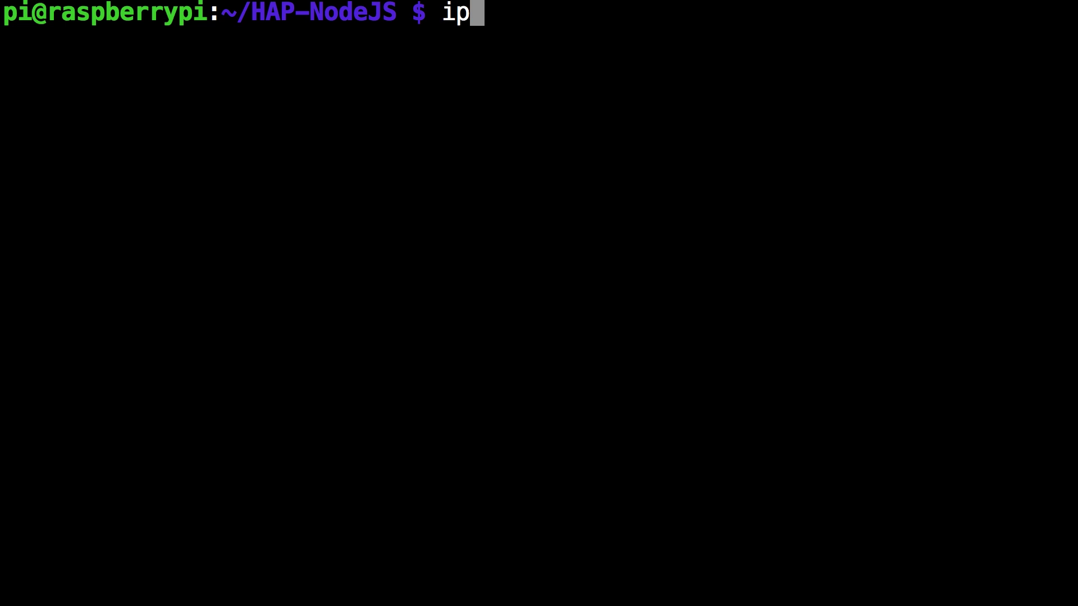
pyautogui.write(' addr')
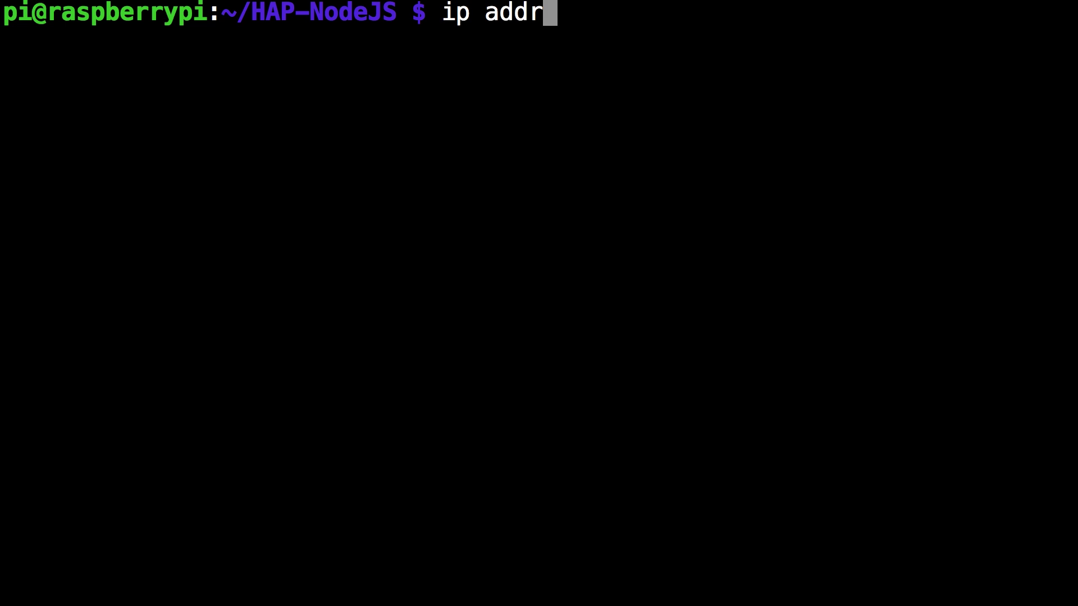
pyautogui.press('Return')
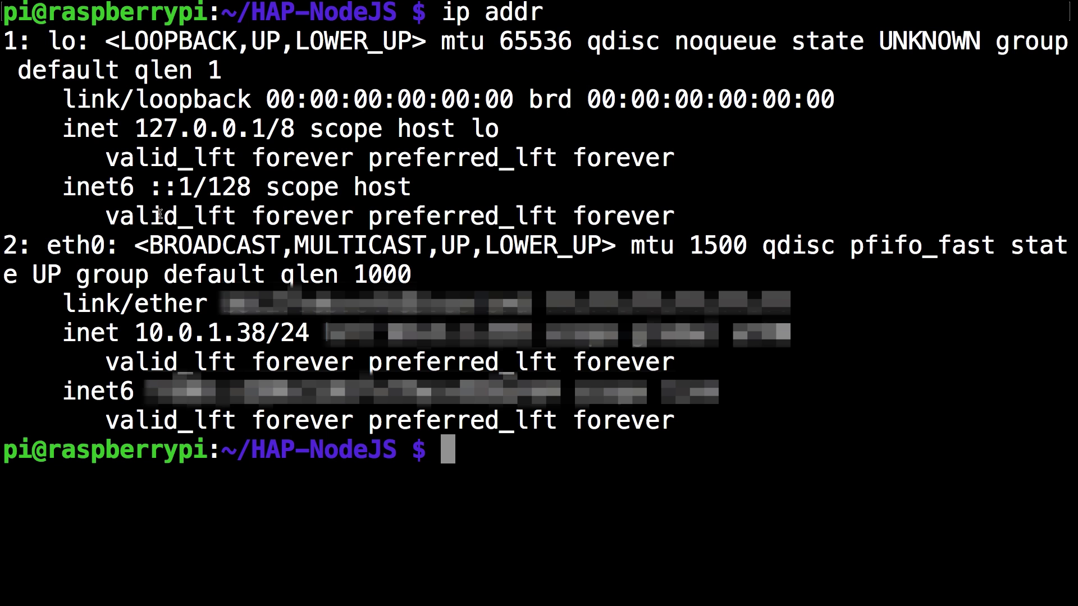
pyautogui.moveTo(137, 336); pyautogui.dragTo(262, 335)
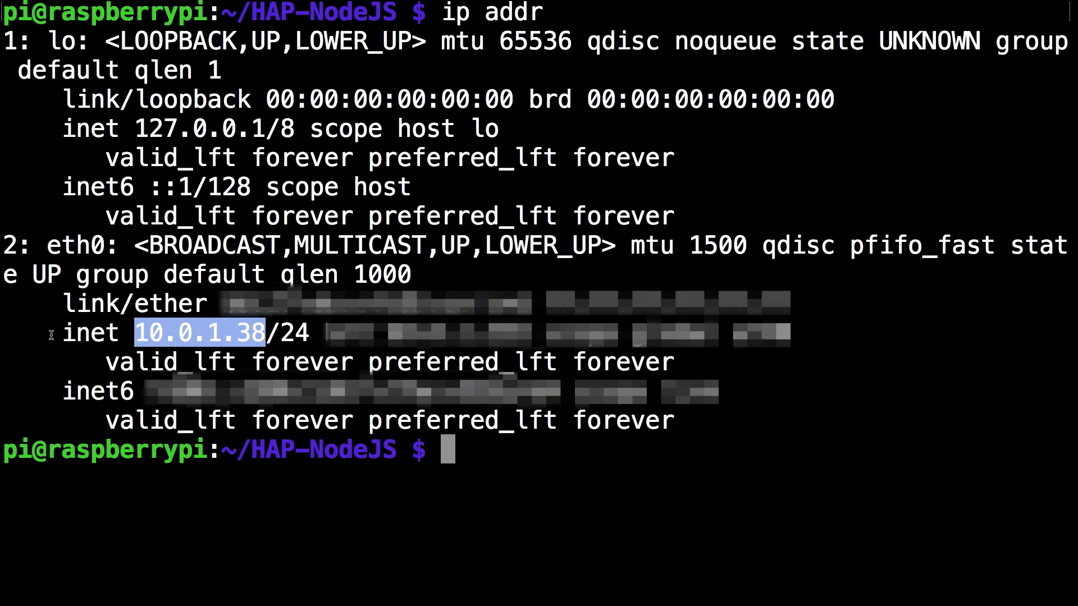
pyautogui.moveTo(47, 335); pyautogui.dragTo(138, 330)
pyautogui.click(258, 339)
pyautogui.click(336, 346)
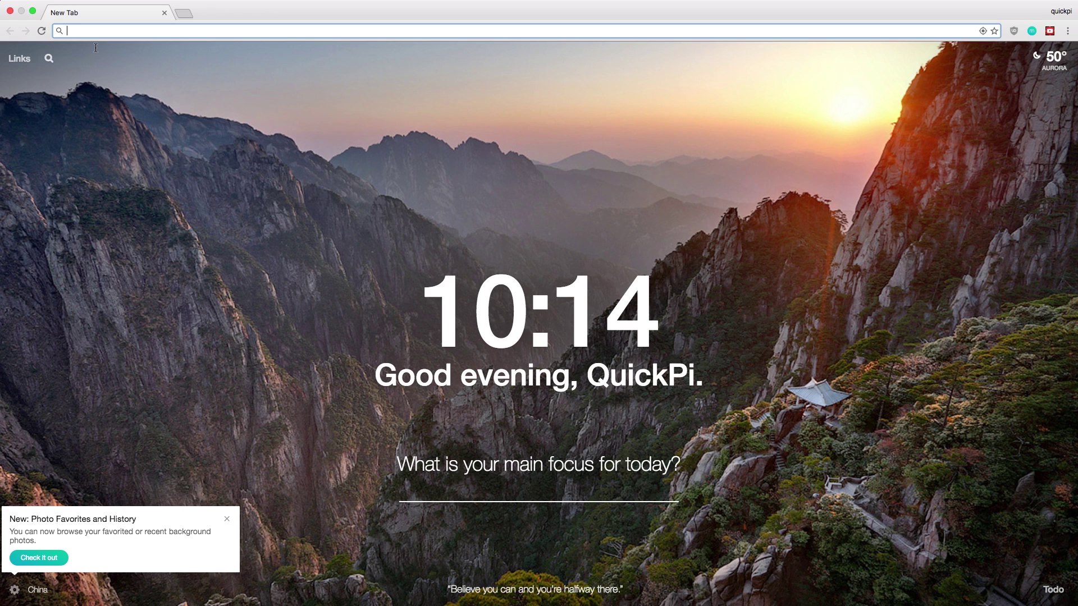
# Step: Load 10.0.1.38:8765 in Chrome to reach the motionEye login
pyautogui.write('10.0.')
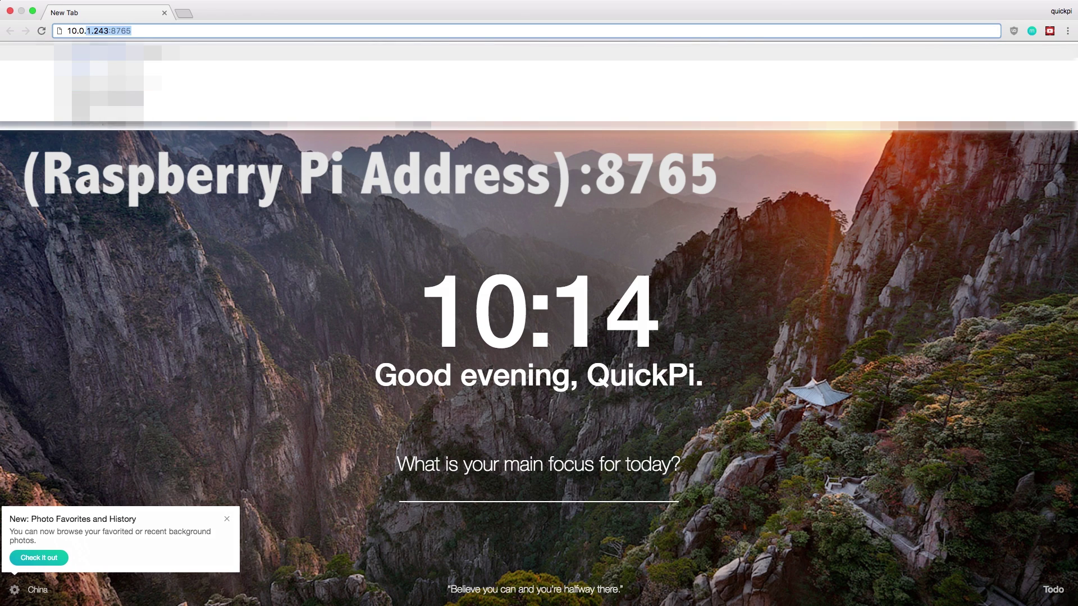
pyautogui.write('1.38')
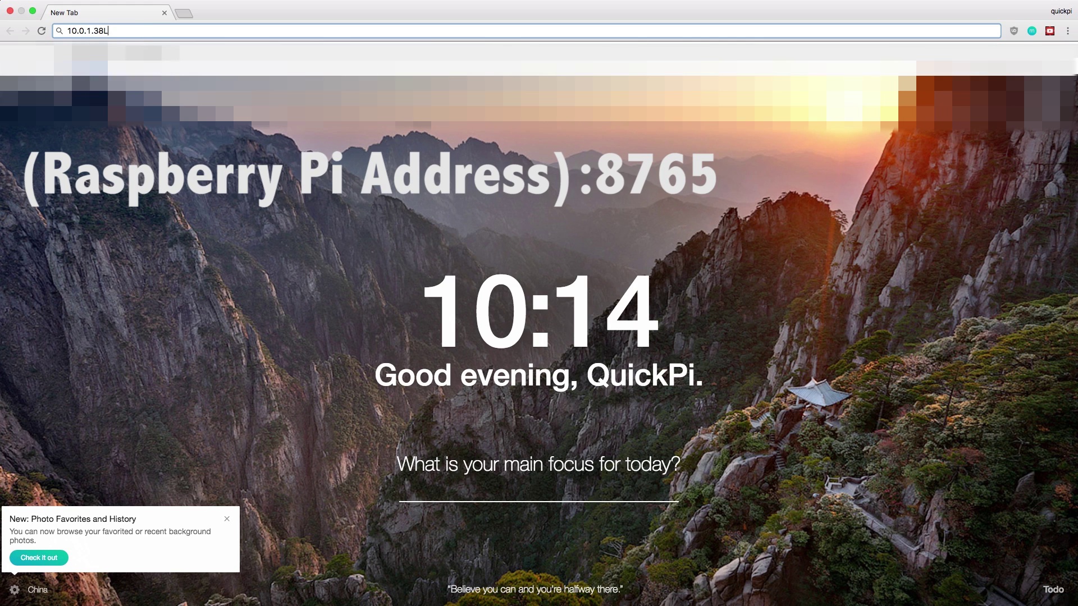
pyautogui.write(':8765')
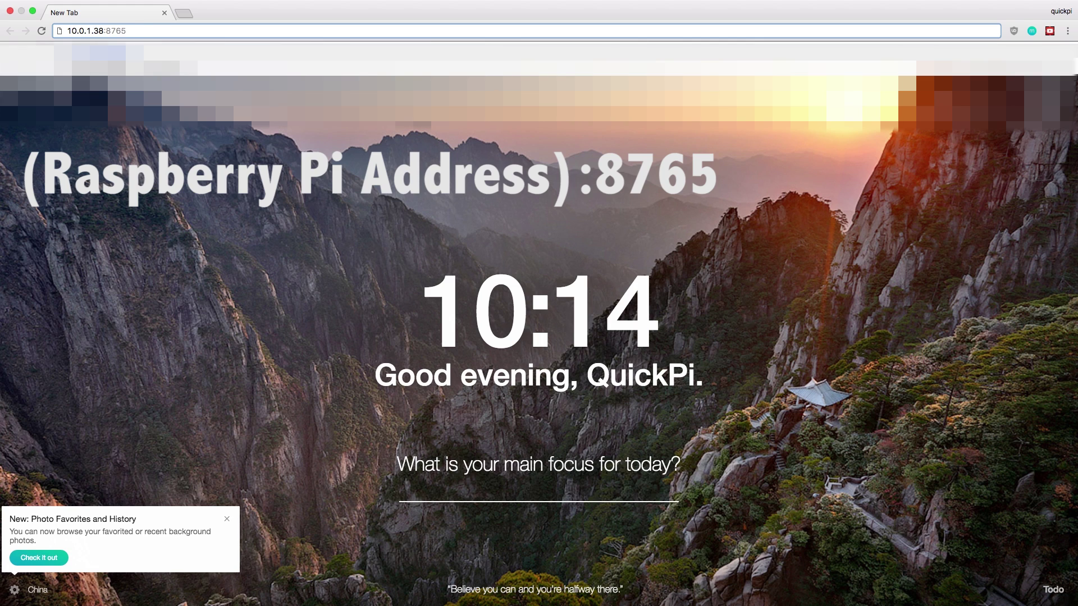
pyautogui.press('Return')
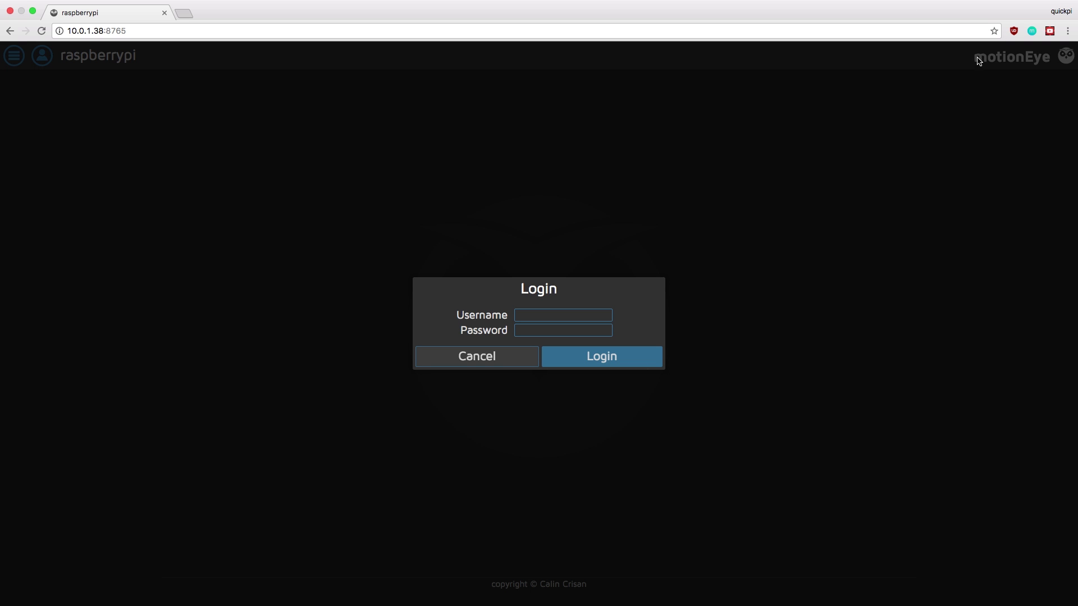
# Step: Log in to motionEye with the administrator username
pyautogui.click(569, 313)
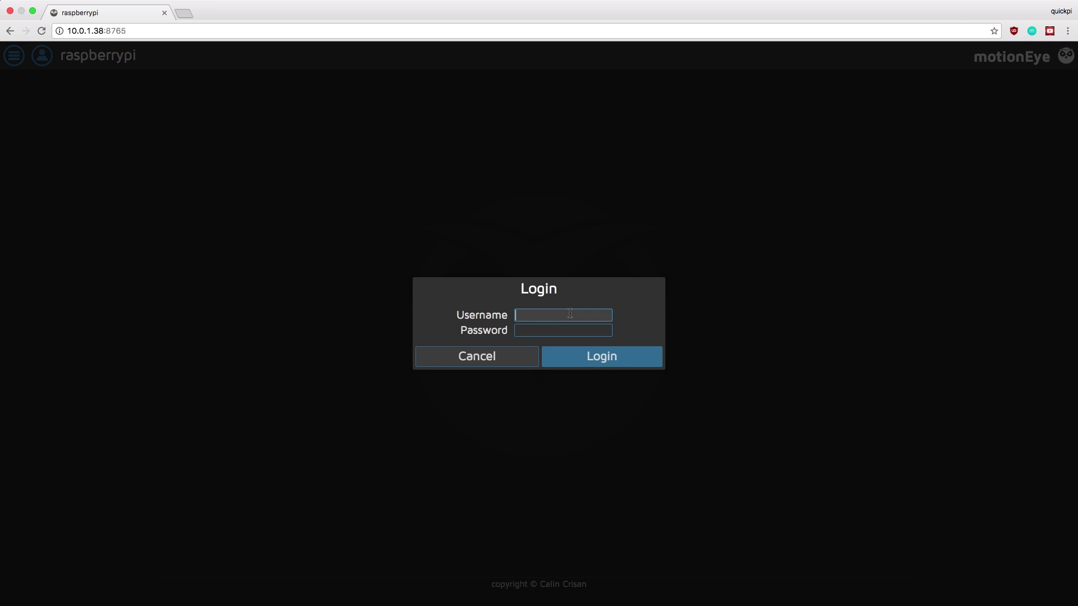
pyautogui.write('a')
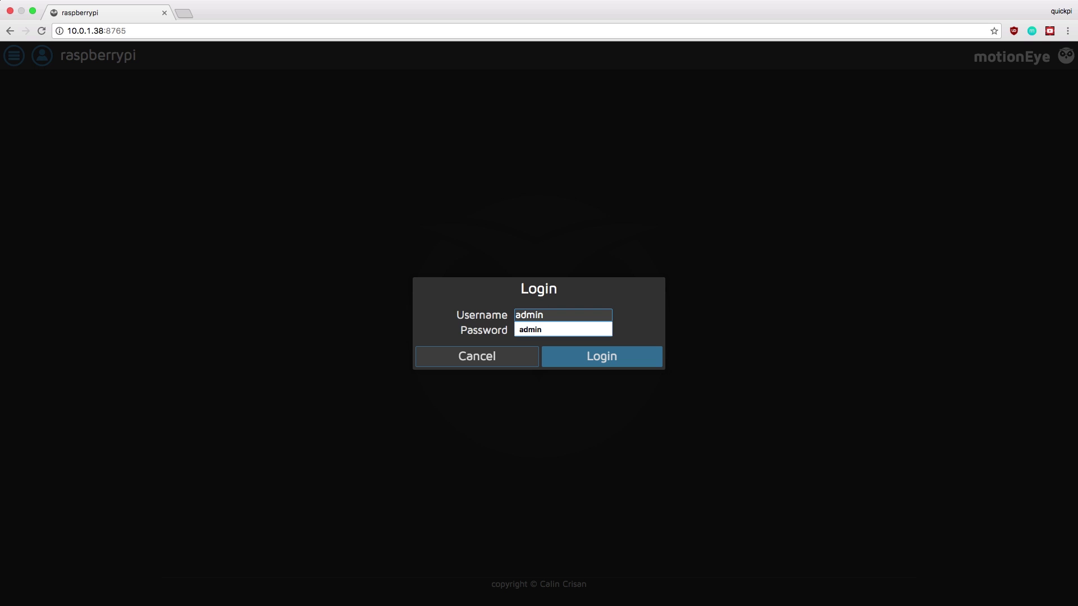
pyautogui.write('dmin')
pyautogui.press('Return')
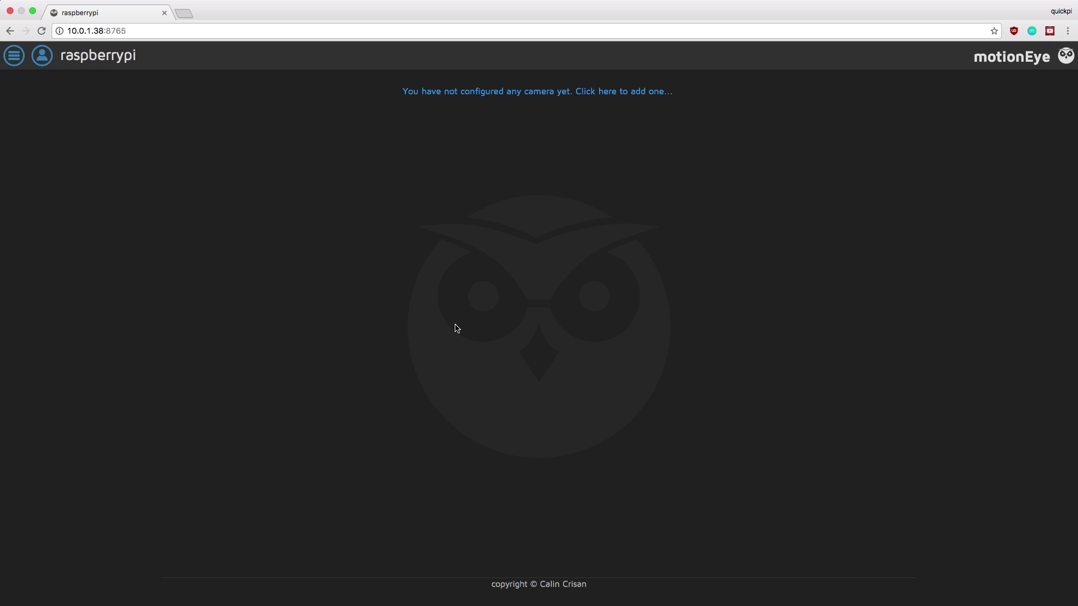
# Step: Add USB Camera-B4.09.24.1 as a Local Camera
pyautogui.click(589, 92)
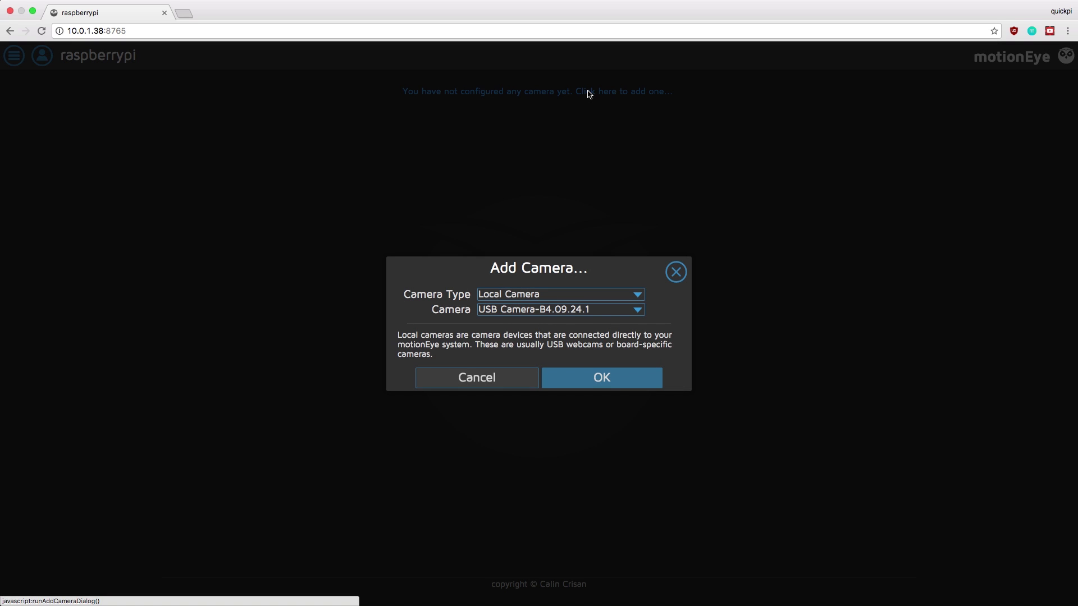
pyautogui.click(550, 313)
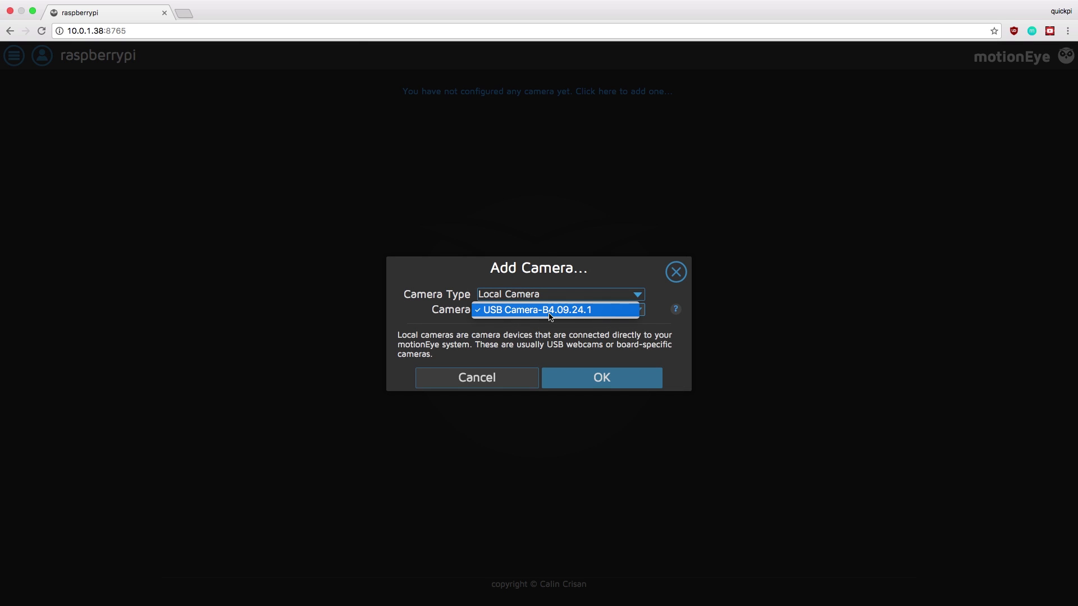
pyautogui.click(549, 313)
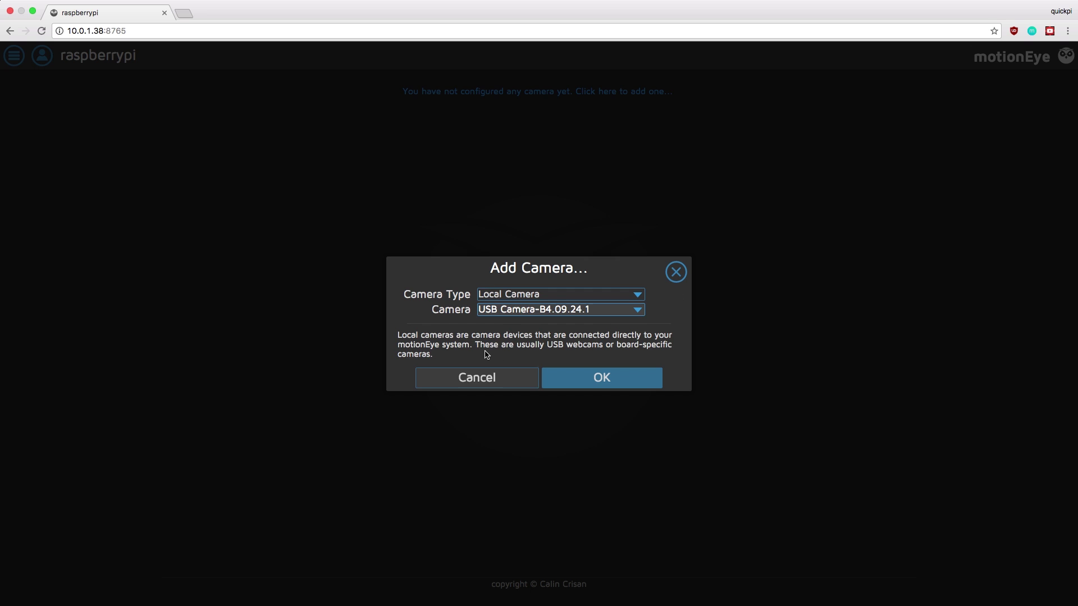
pyautogui.click(516, 294)
pyautogui.click(517, 294)
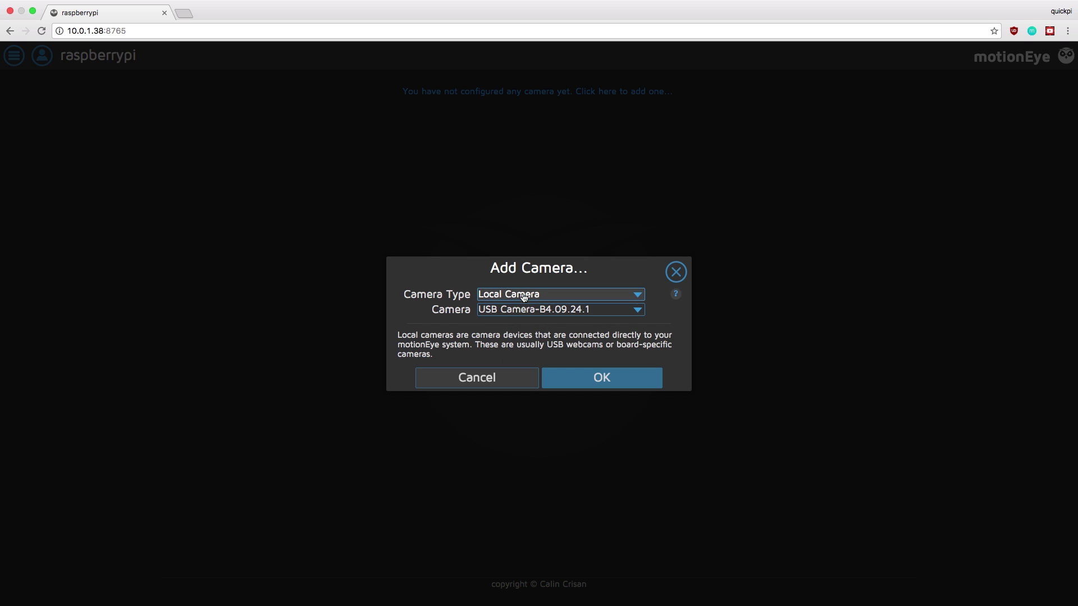
pyautogui.click(592, 382)
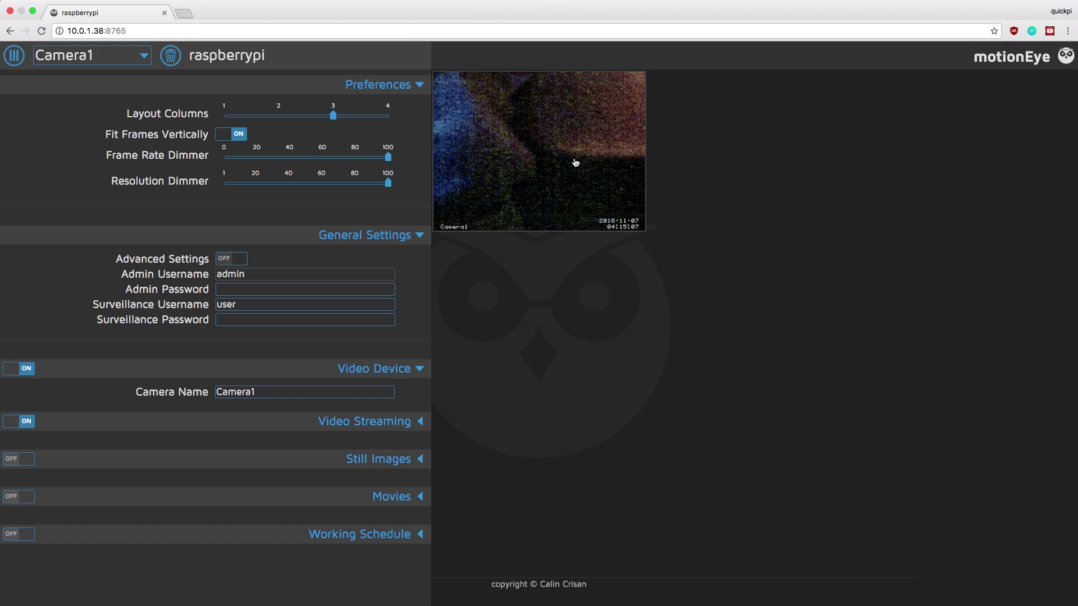
# Step: Rename Camera1 to 'Bedroom', switch Advanced Settings on, and apply
pyautogui.moveTo(497, 125)
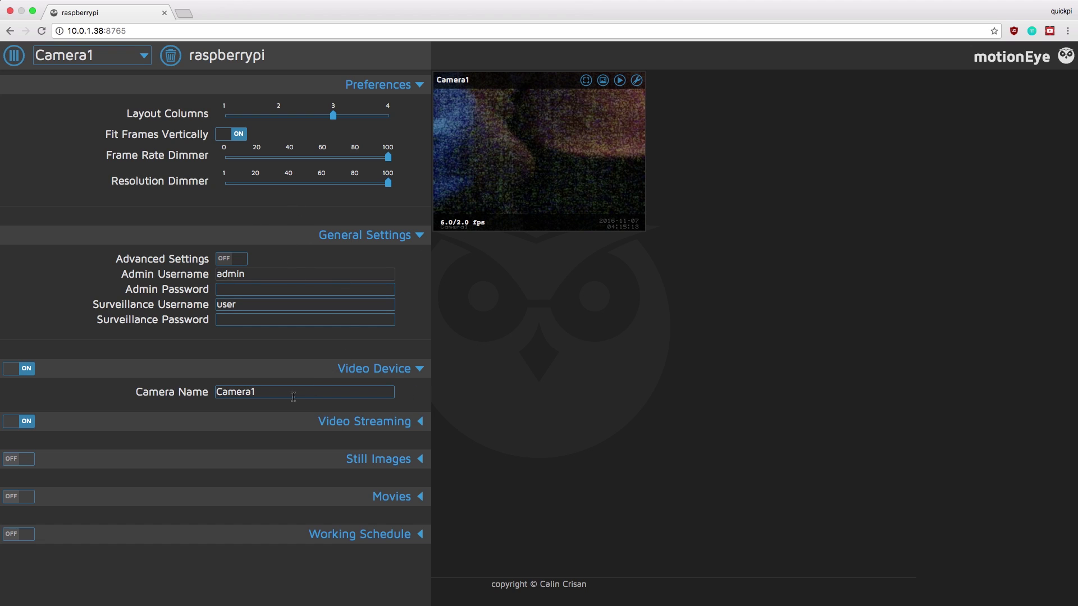
pyautogui.moveTo(279, 389); pyautogui.dragTo(207, 390)
pyautogui.write('Bedroom')
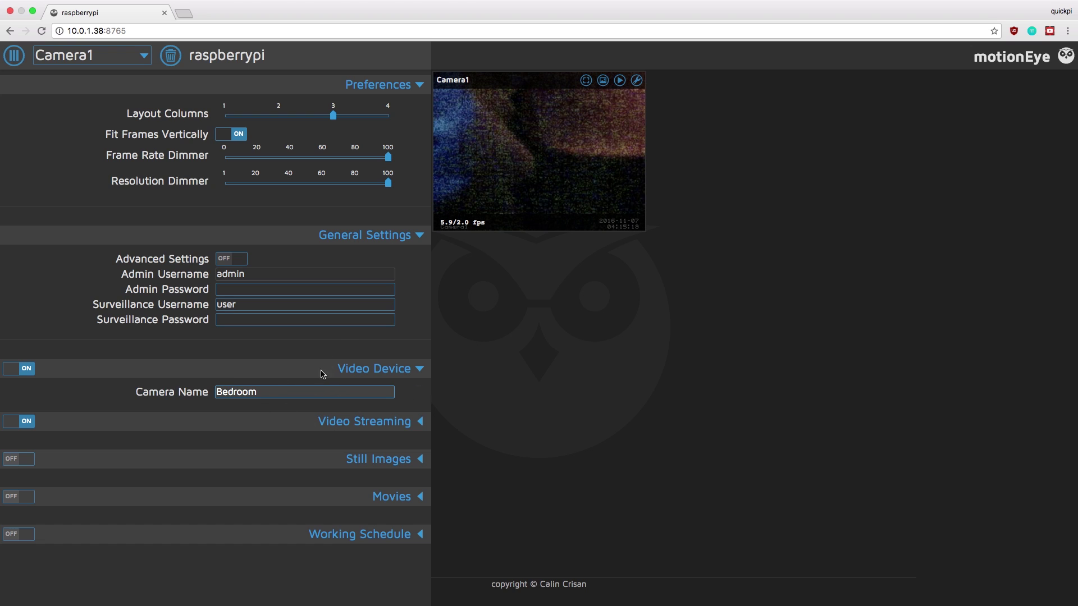
pyautogui.click(356, 419)
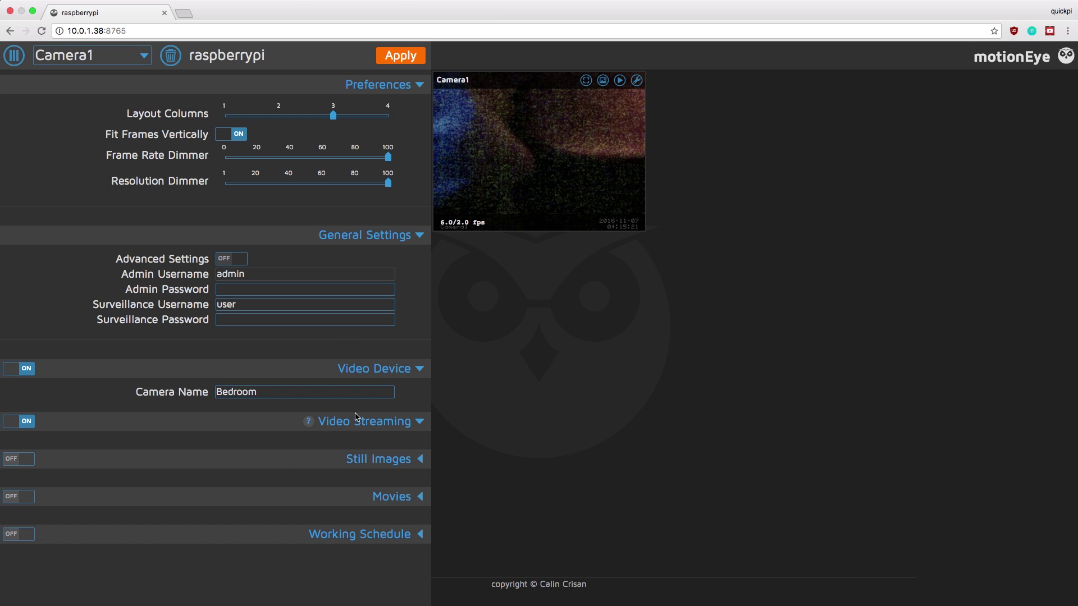
pyautogui.click(233, 259)
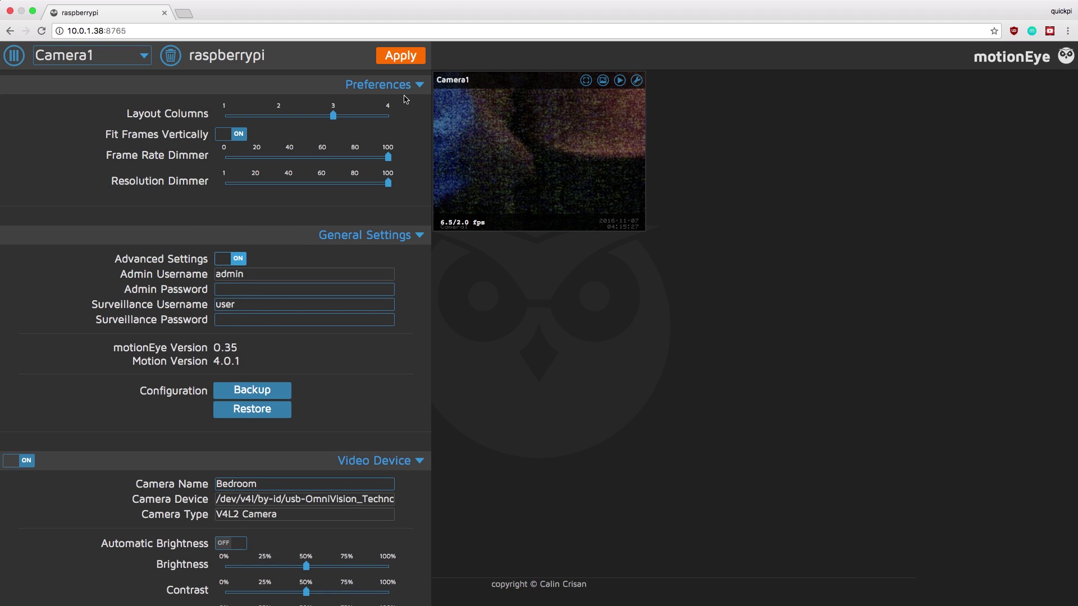
pyautogui.click(401, 57)
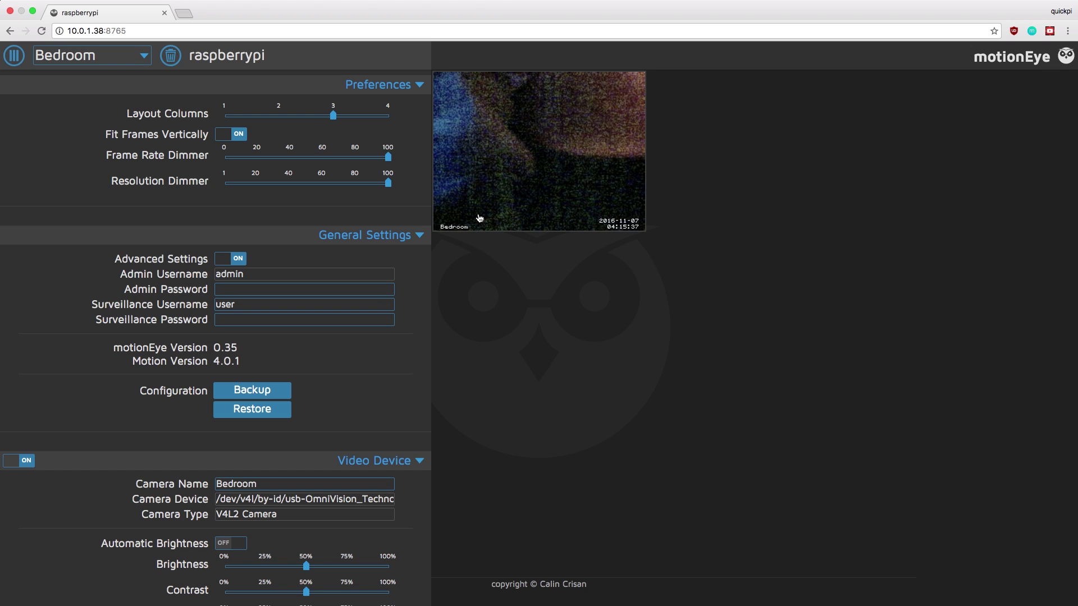
pyautogui.scroll(-3, 331, 288)
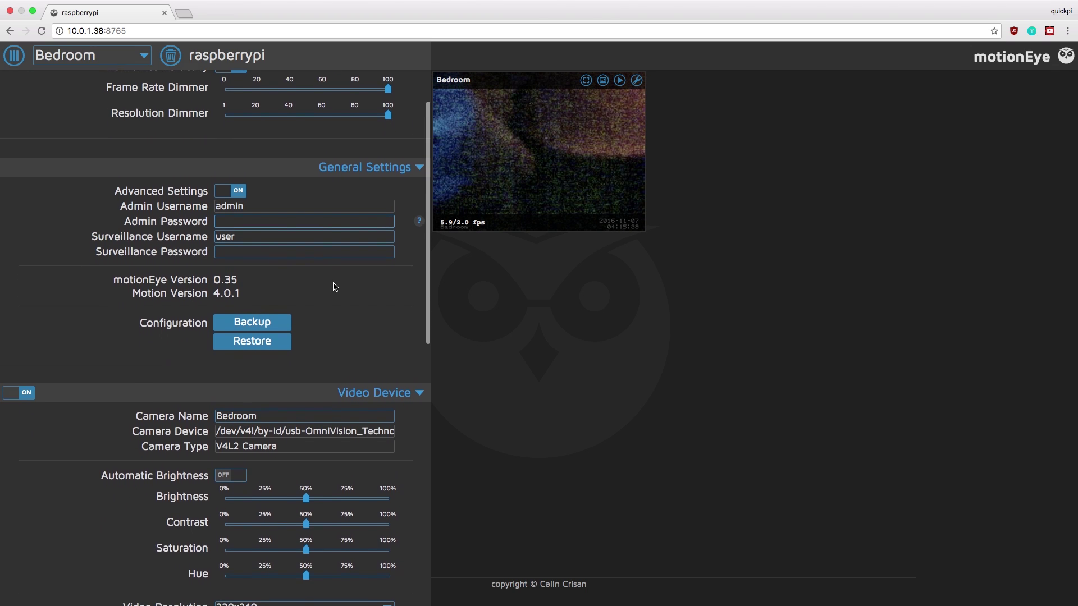
# Step: Change the Video Resolution from 320x240 to 640x480 and apply it
pyautogui.scroll(-7, 334, 287)
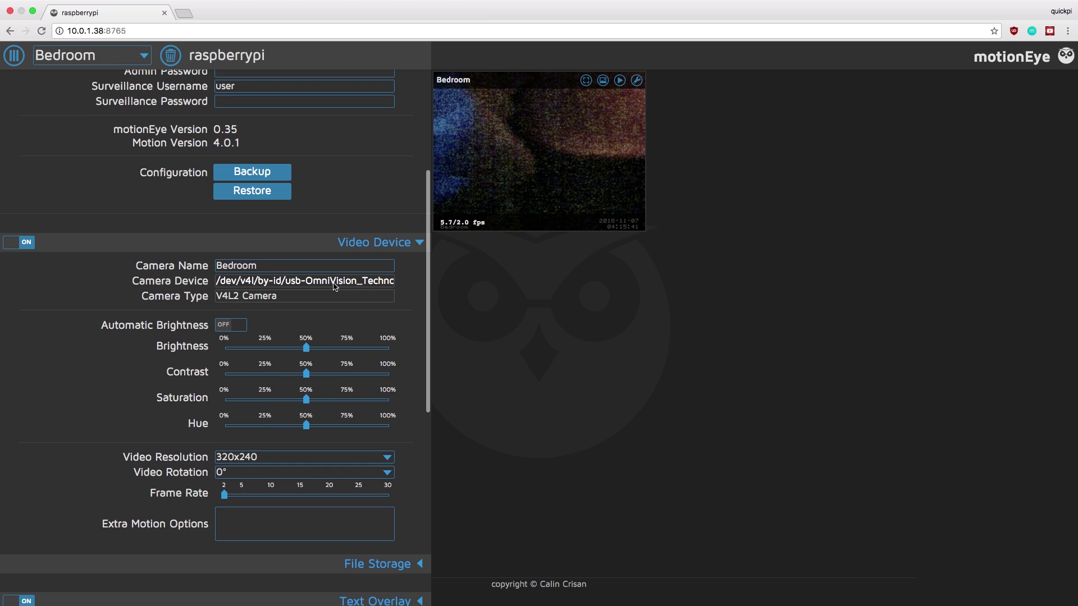
pyautogui.scroll(-1, 335, 287)
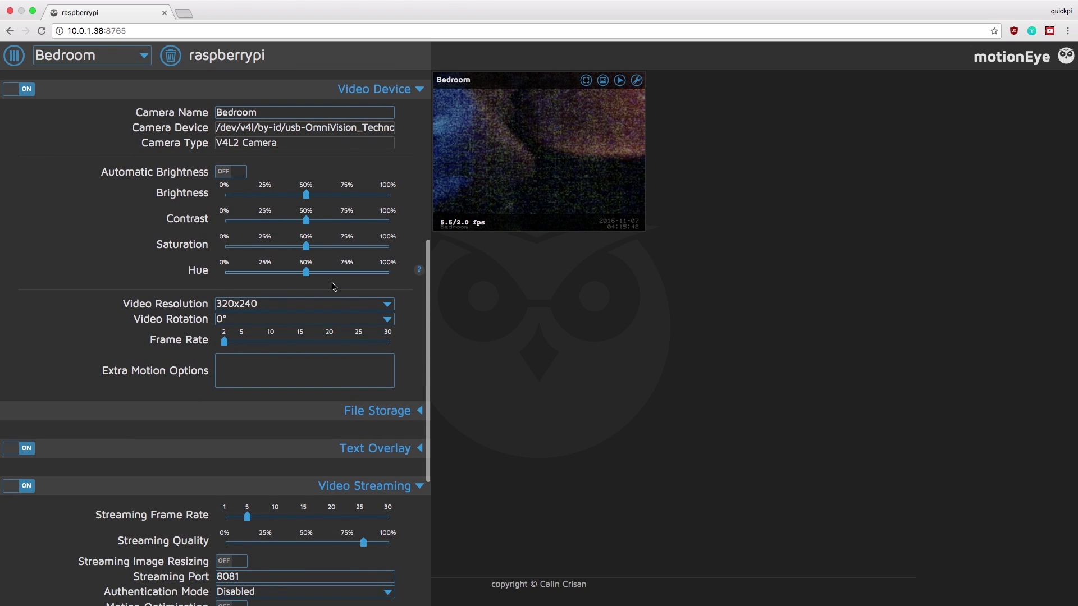
pyautogui.click(262, 306)
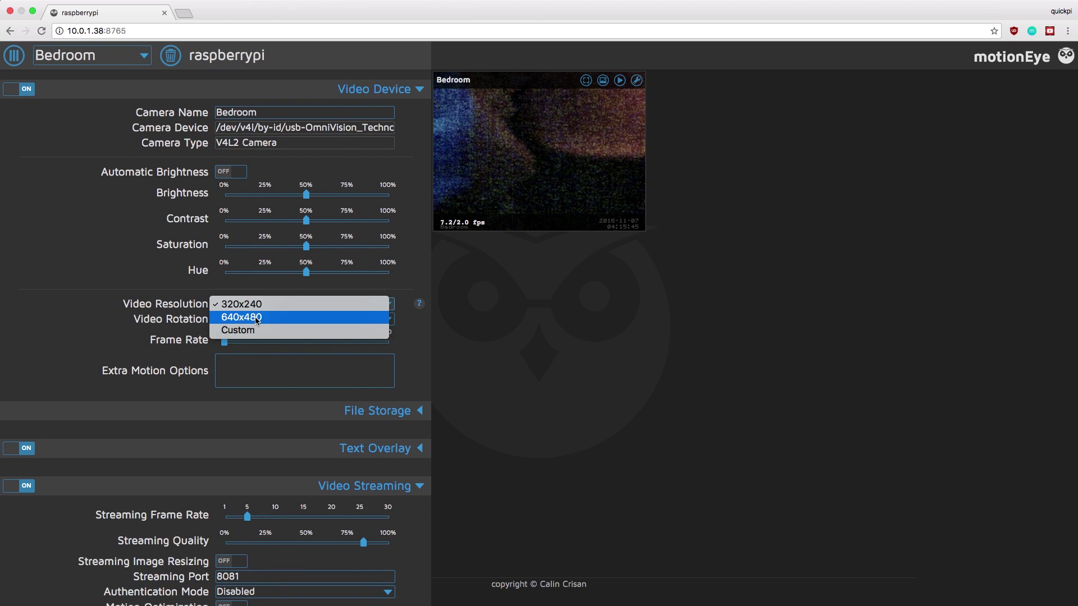
pyautogui.press('Escape')
pyautogui.click(257, 320)
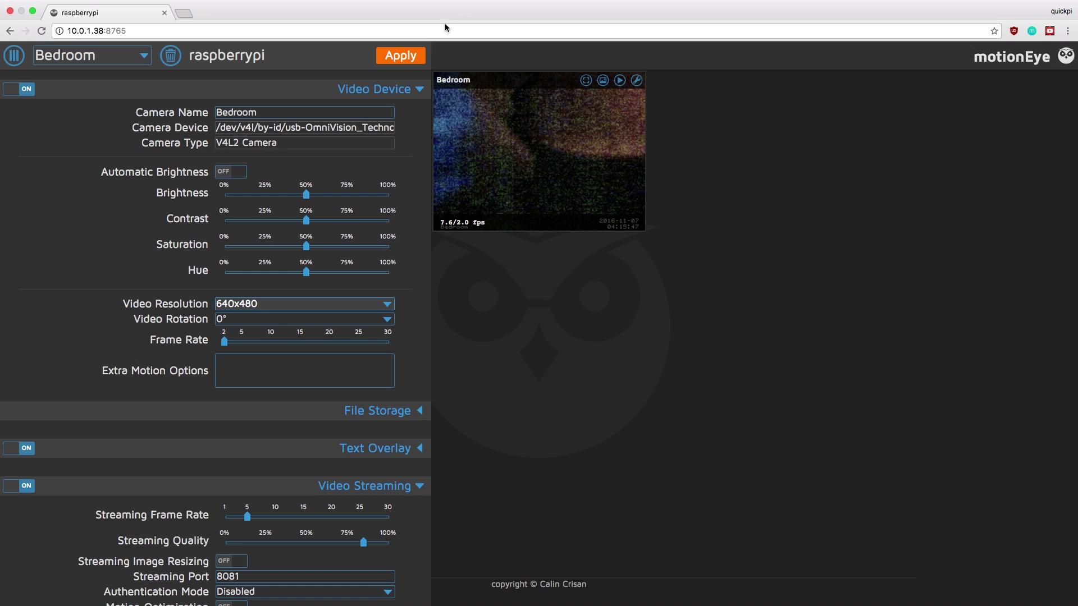
pyautogui.click(392, 58)
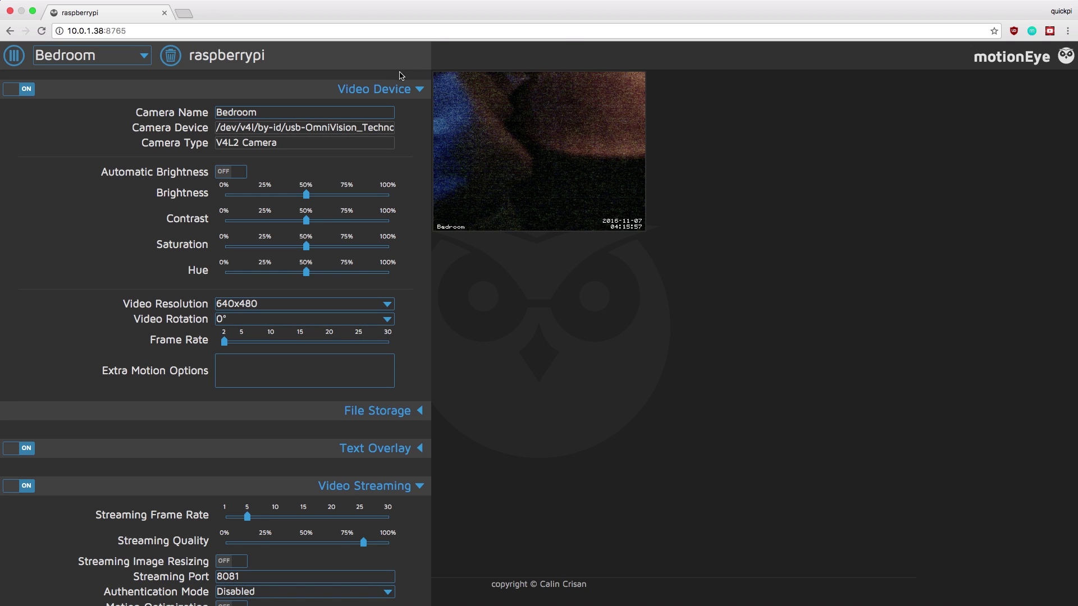
pyautogui.moveTo(503, 223)
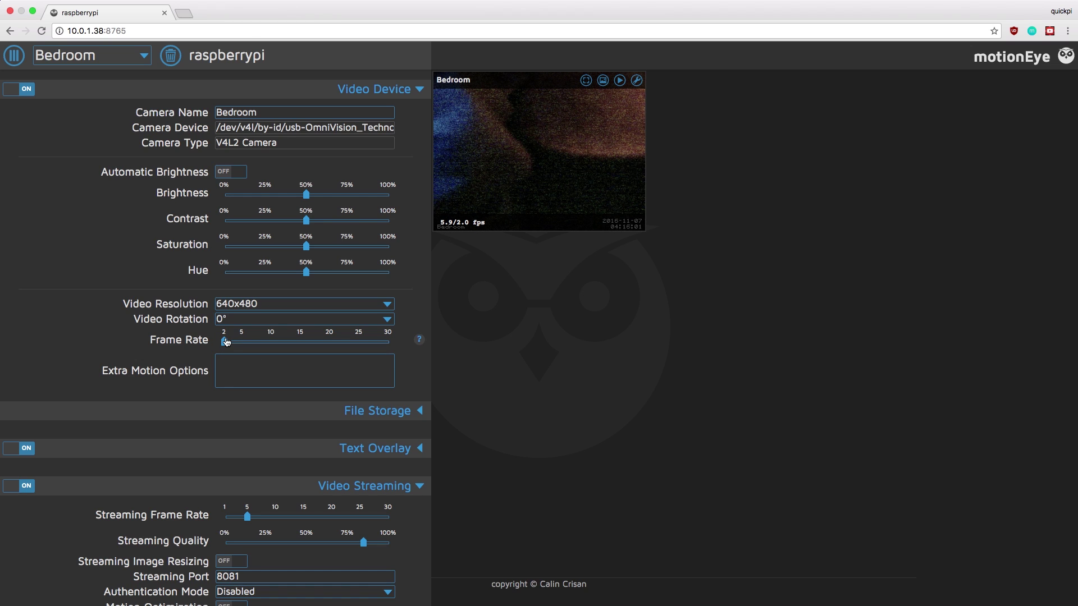
# Step: Apply frame rates of 10 and then 30, and finally settle on 15 and apply
pyautogui.moveTo(225, 341); pyautogui.dragTo(271, 341)
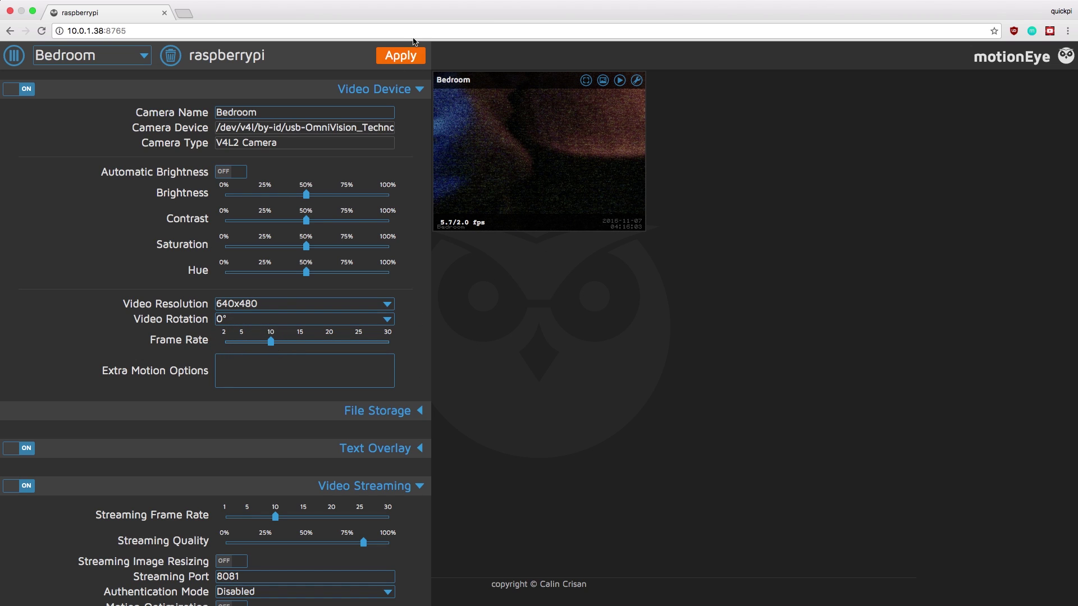
pyautogui.click(400, 55)
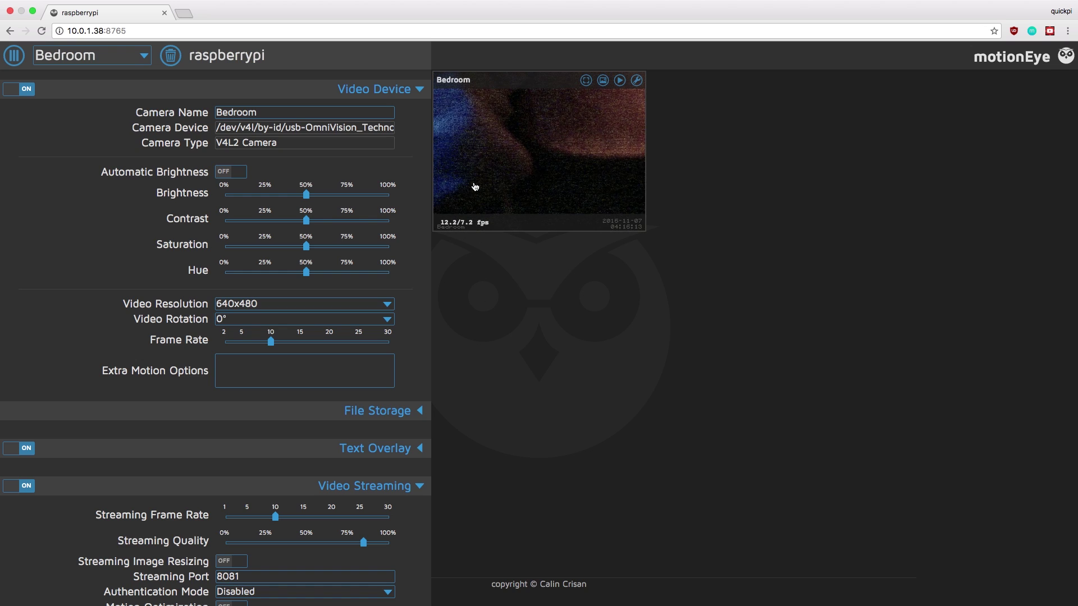
pyautogui.moveTo(270, 341); pyautogui.dragTo(302, 350)
pyautogui.click(401, 55)
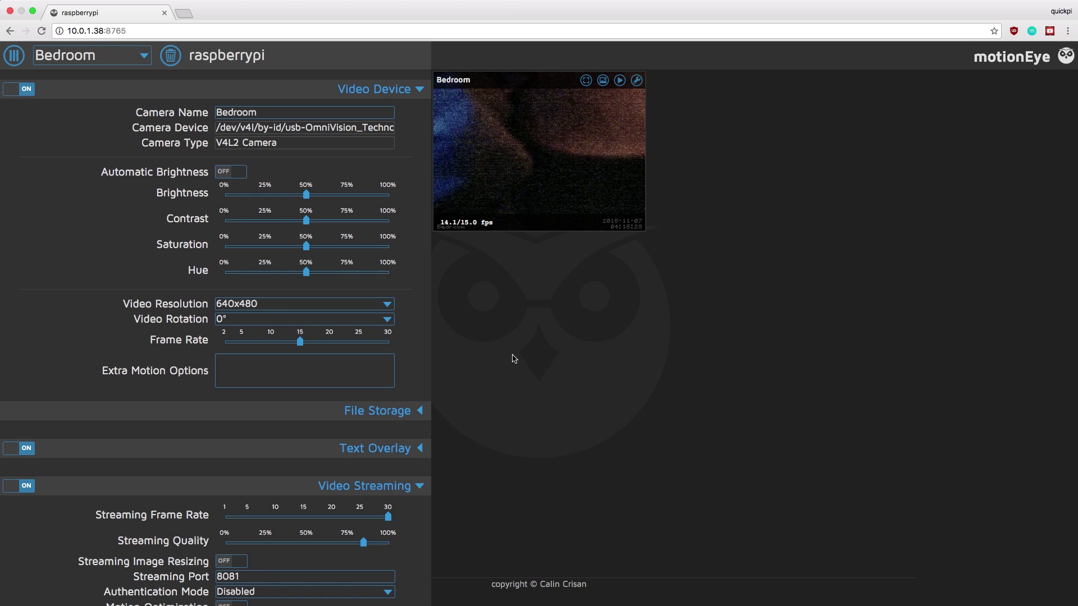
pyautogui.moveTo(300, 342); pyautogui.dragTo(389, 343)
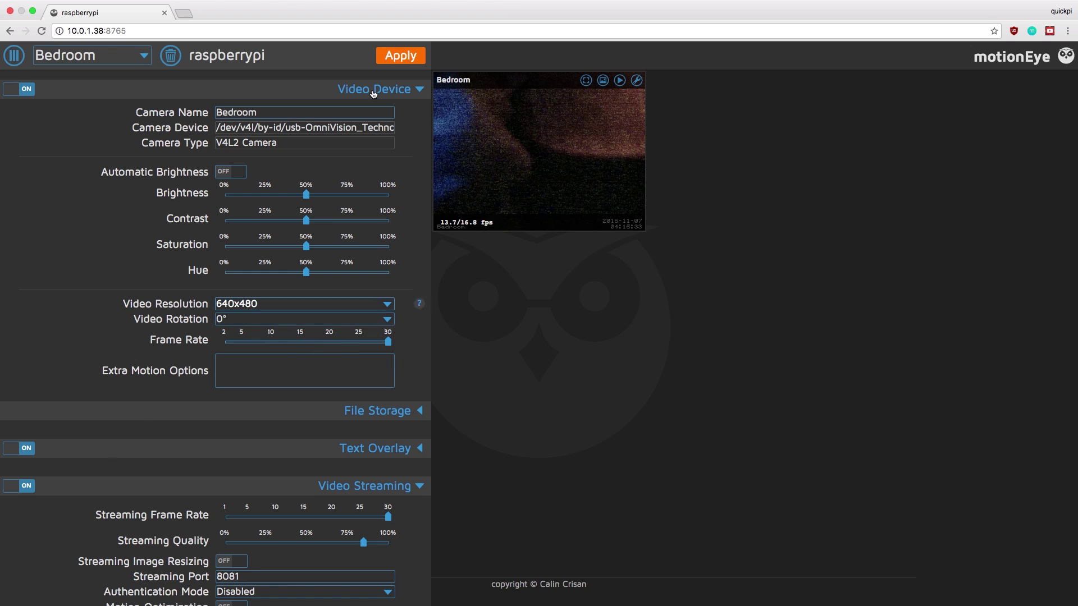
pyautogui.click(402, 58)
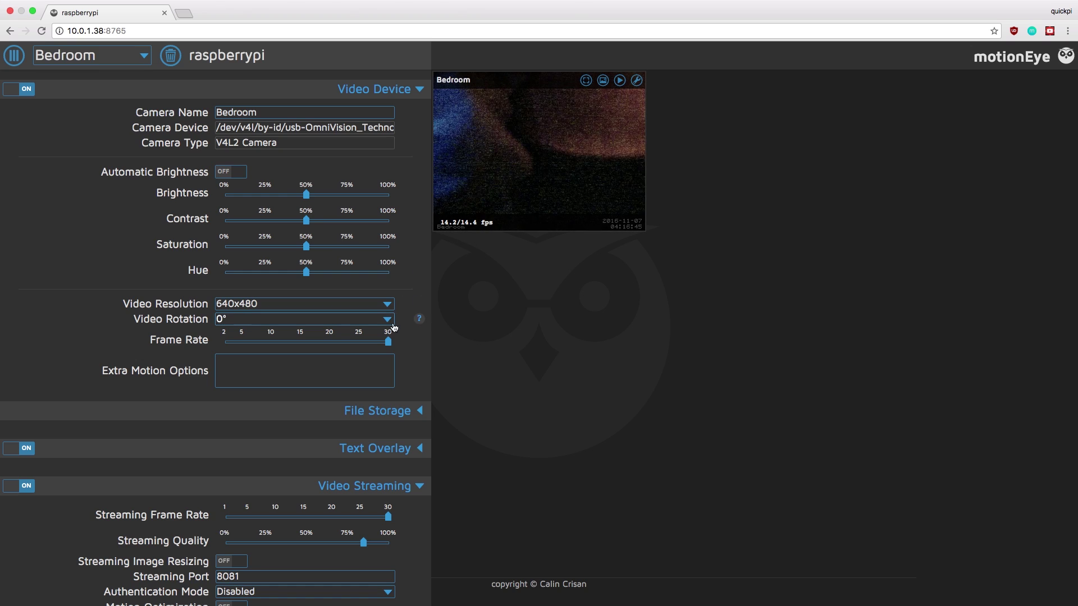
pyautogui.moveTo(387, 341); pyautogui.dragTo(300, 343)
pyautogui.click(388, 61)
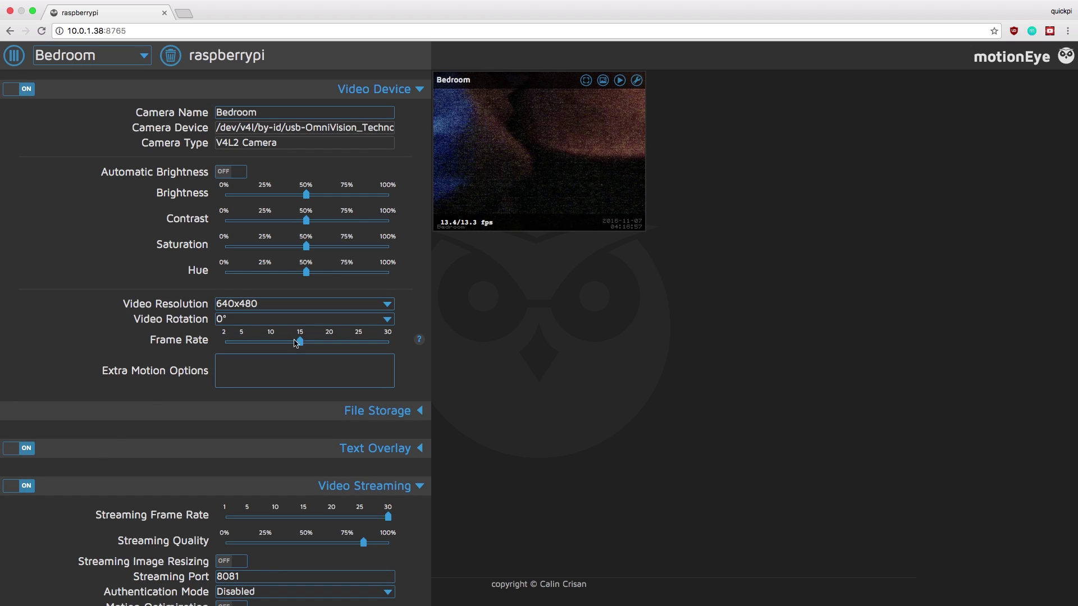
# Step: Set streaming frame rate 15 and quality 75%, applying with Motion Optimization turned off
pyautogui.scroll(-3, 297, 336)
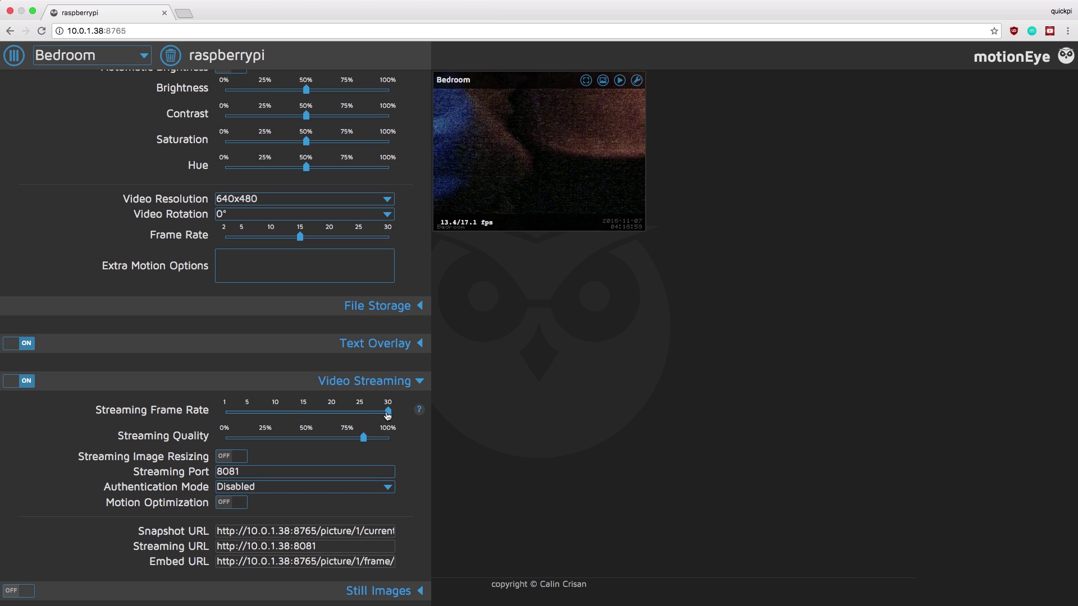
pyautogui.moveTo(388, 413); pyautogui.dragTo(304, 419)
pyautogui.moveTo(363, 439); pyautogui.dragTo(353, 444)
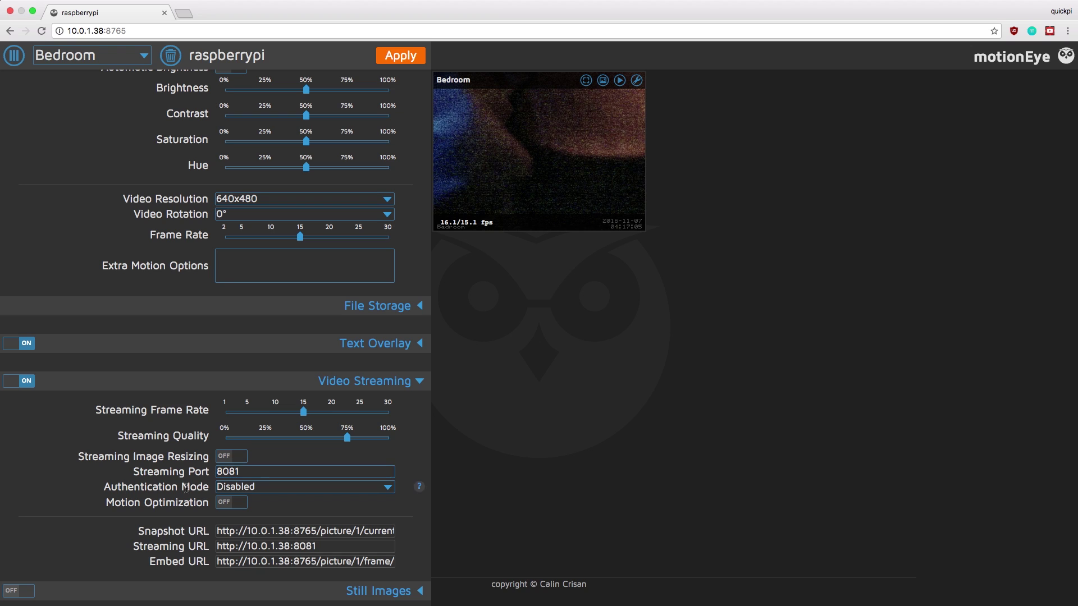
pyautogui.click(229, 504)
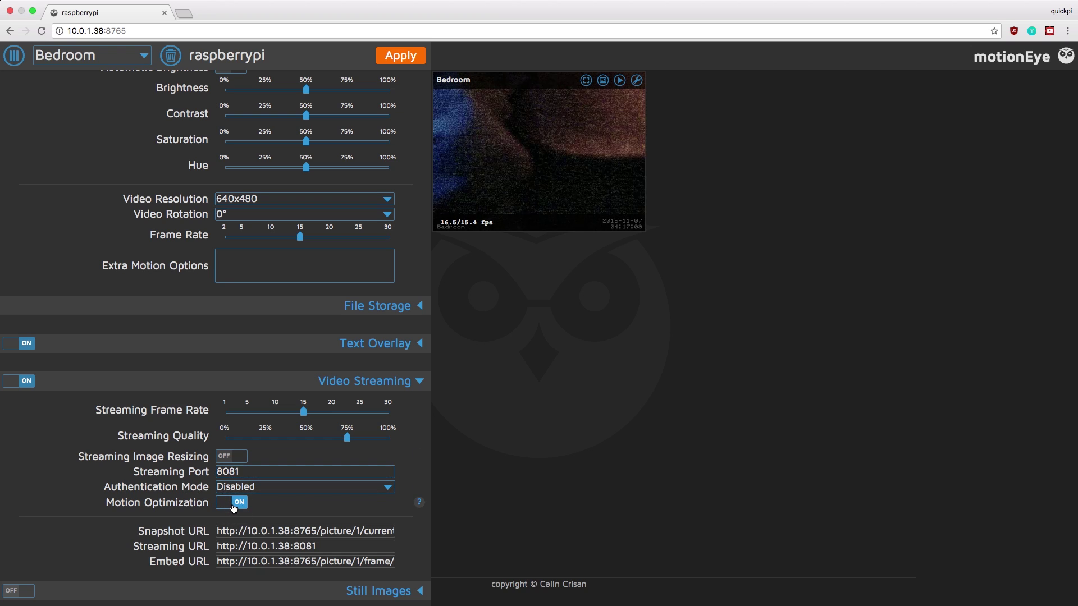
pyautogui.click(406, 55)
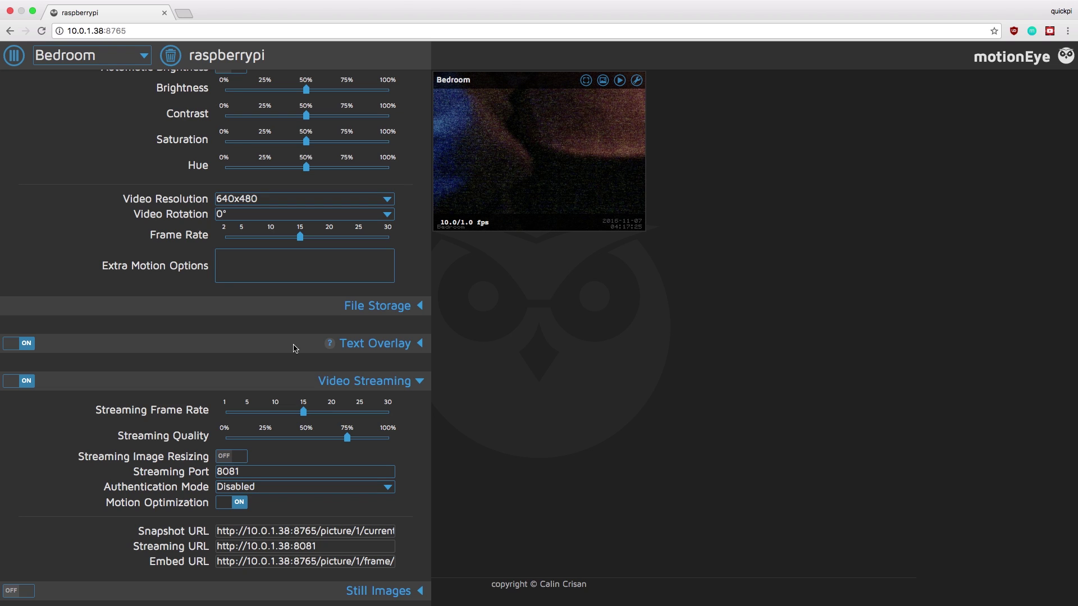
pyautogui.click(243, 505)
pyautogui.click(392, 58)
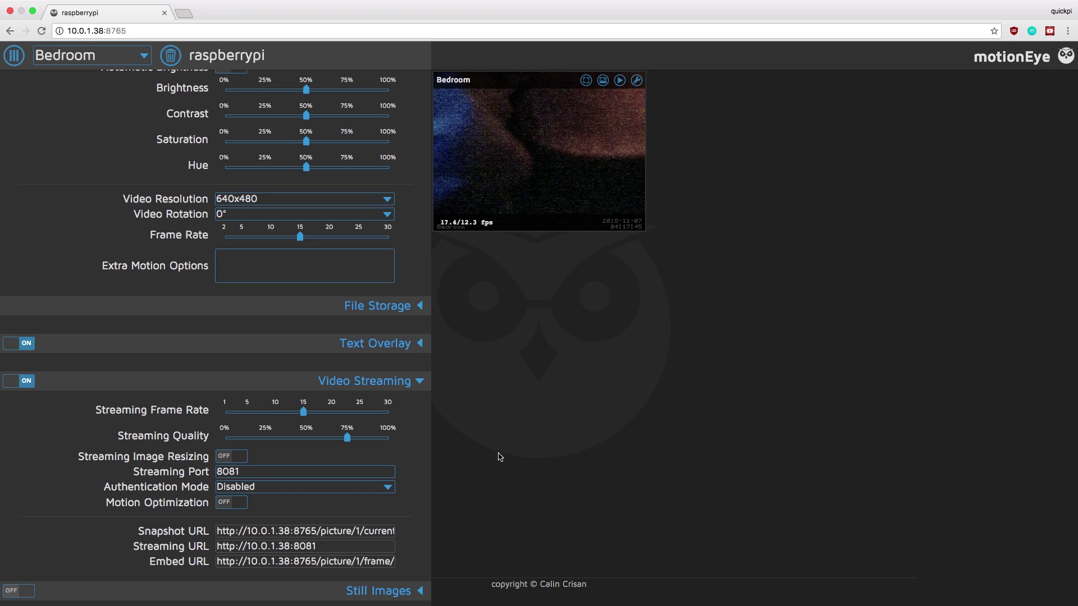
# Step: Expand the Motion Detection and Motion Notifications sections, then dismiss a stray context menu
pyautogui.scroll(-4, 303, 314)
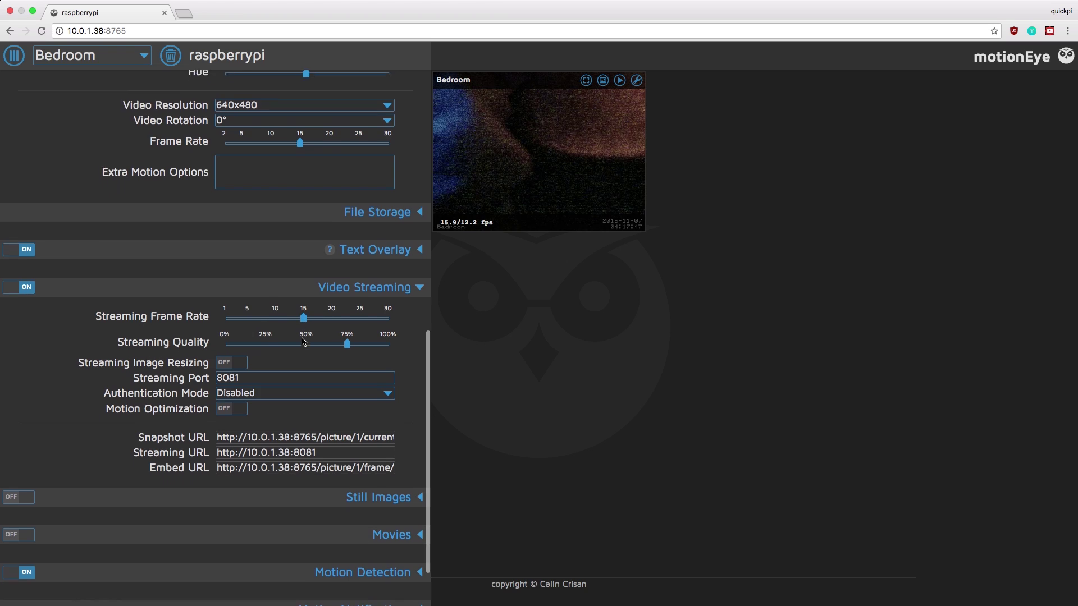
pyautogui.scroll(-3, 303, 341)
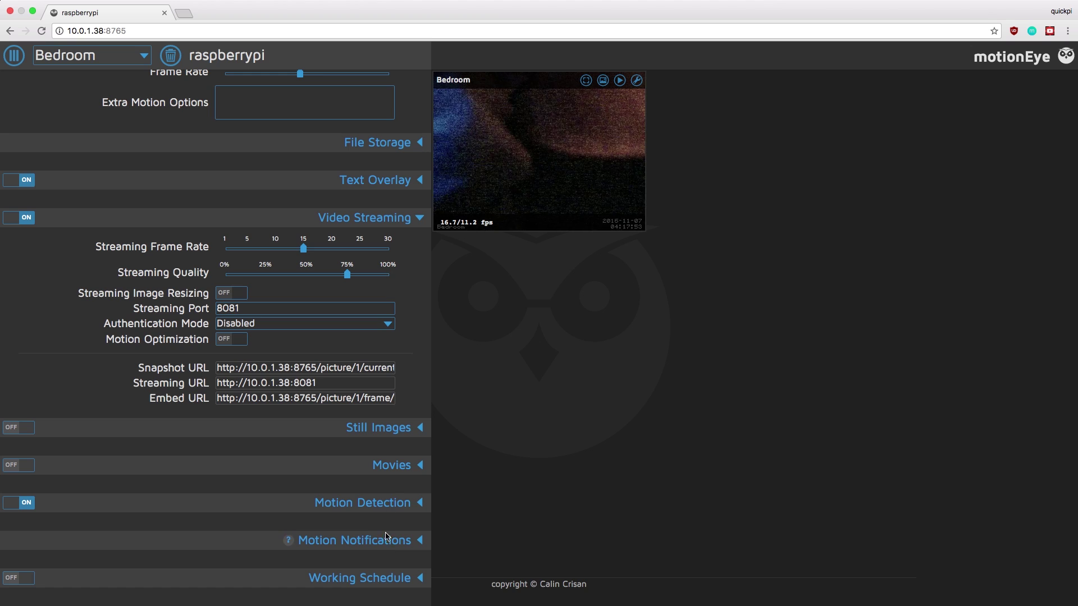
pyautogui.click(384, 503)
pyautogui.scroll(-9, 365, 512)
pyautogui.click(359, 539)
pyautogui.scroll(-2, 348, 561)
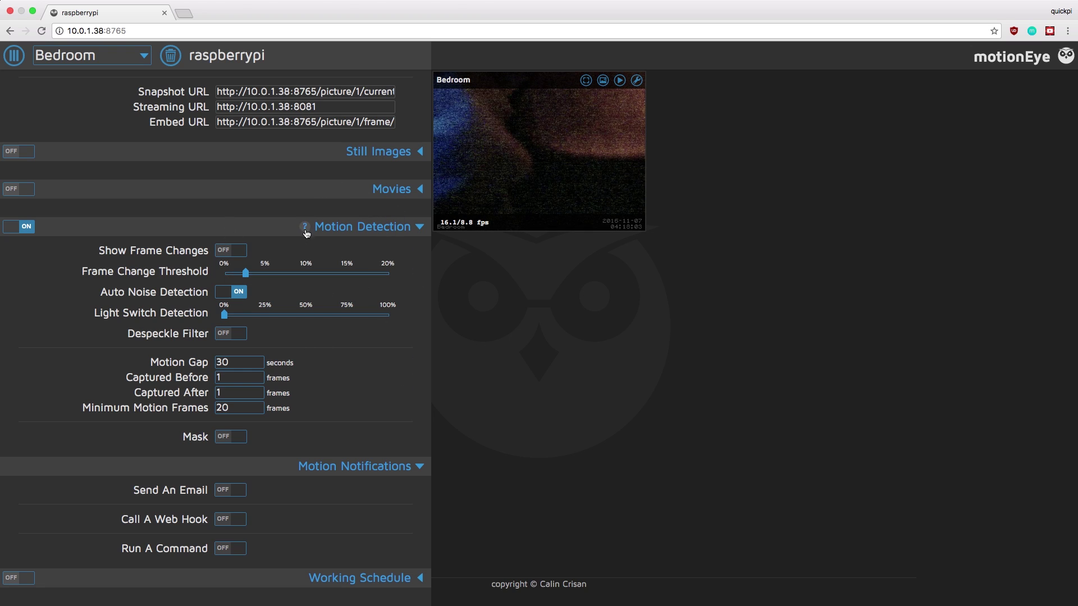
pyautogui.rightClick(309, 225)
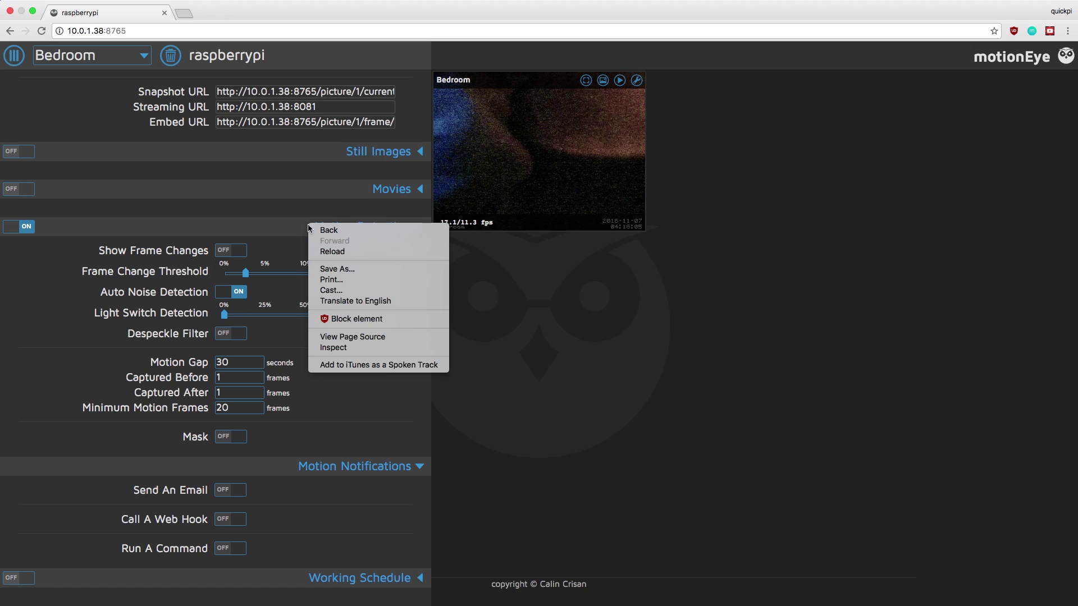
pyautogui.click(286, 231)
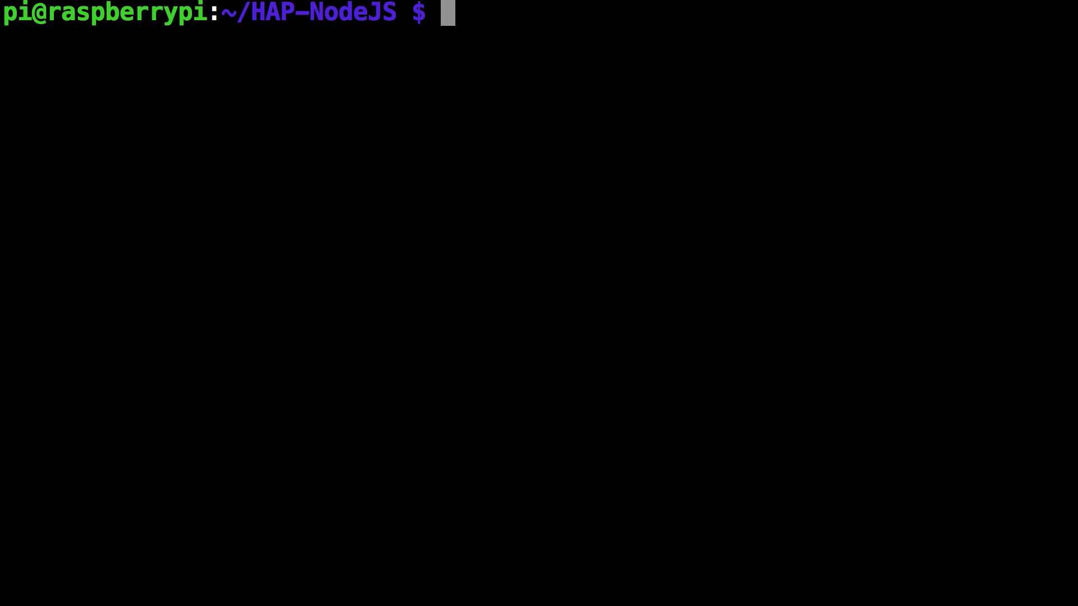
# Step: Change into /home/pi/HAP-NodeJS/ and list its files, noting CameraCore.js
pyautogui.write('cd /h')
pyautogui.write('ome/pi/')
pyautogui.press('BackSpace')
pyautogui.write('pi/HAP')
pyautogui.press('Tab')
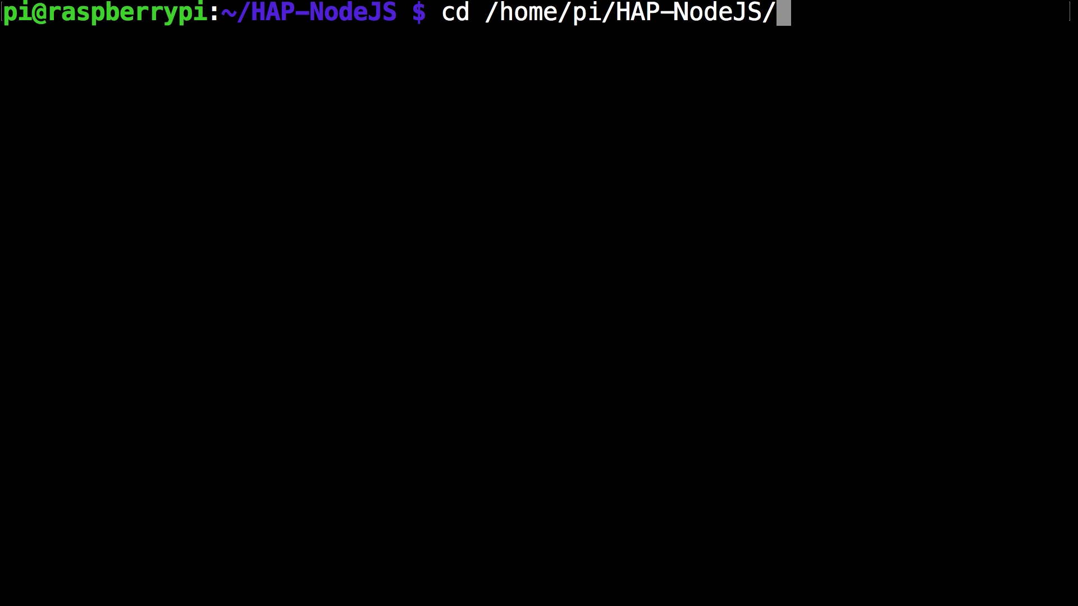
pyautogui.moveTo(486, 12); pyautogui.dragTo(739, 71)
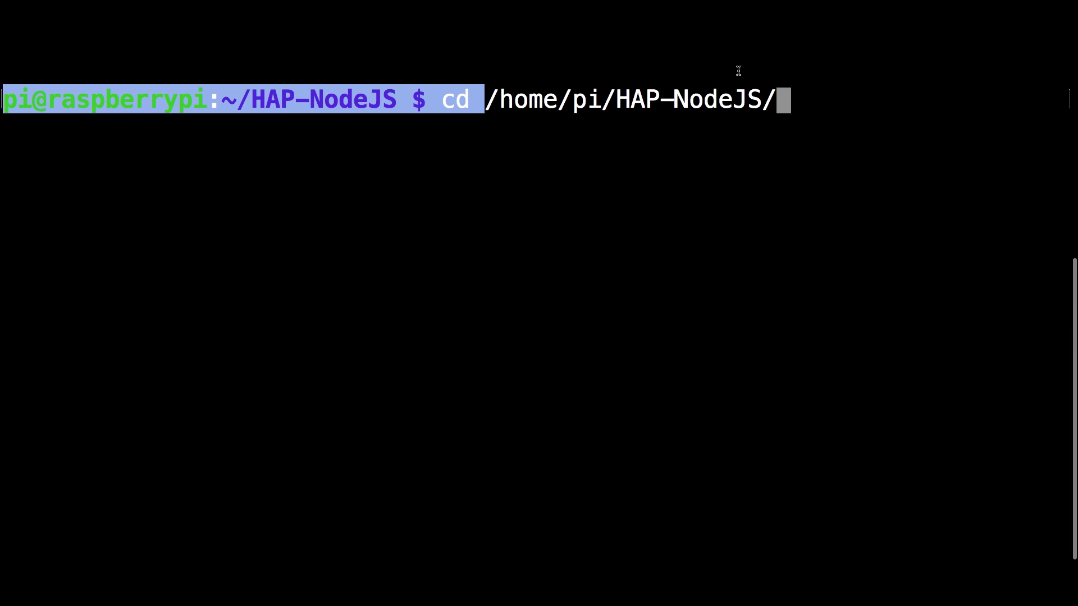
pyautogui.click(701, 191)
pyautogui.scroll(-3, 701, 191)
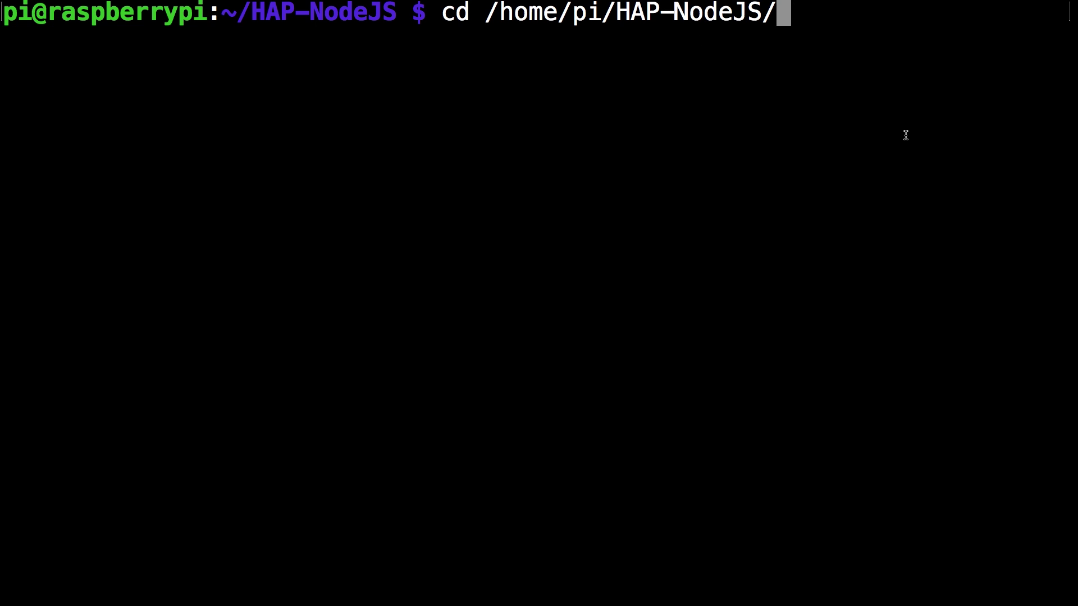
pyautogui.press('Return')
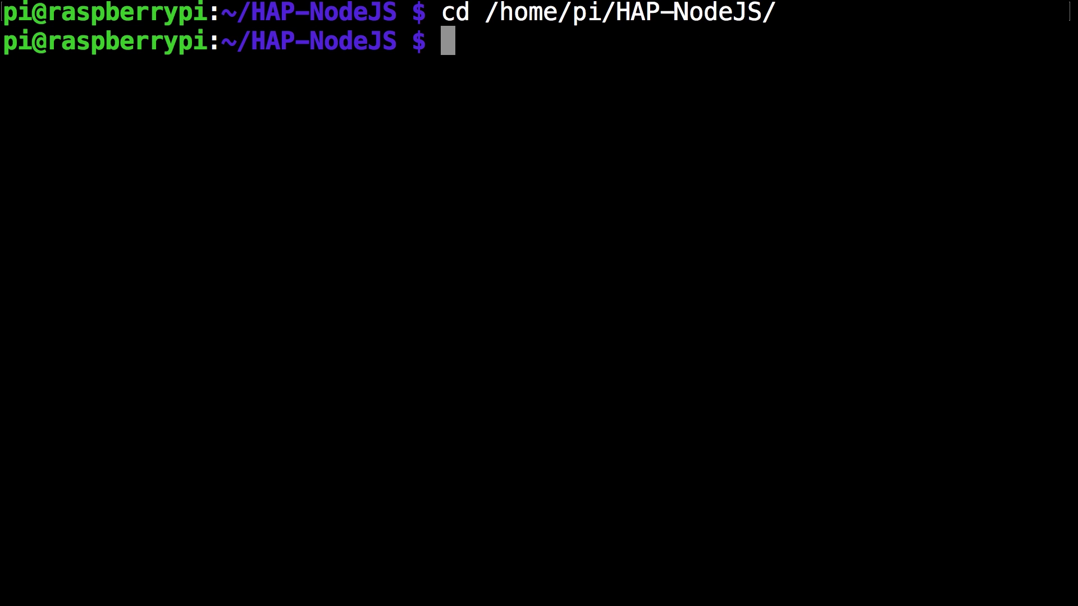
pyautogui.write('ls')
pyautogui.press('Return')
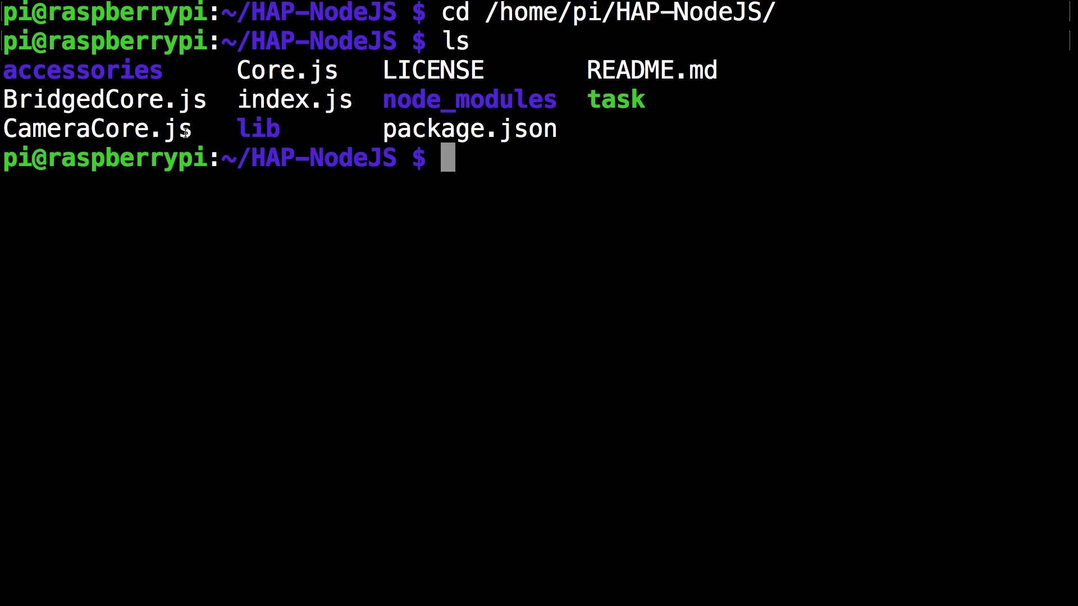
pyautogui.moveTo(179, 135); pyautogui.dragTo(4, 133)
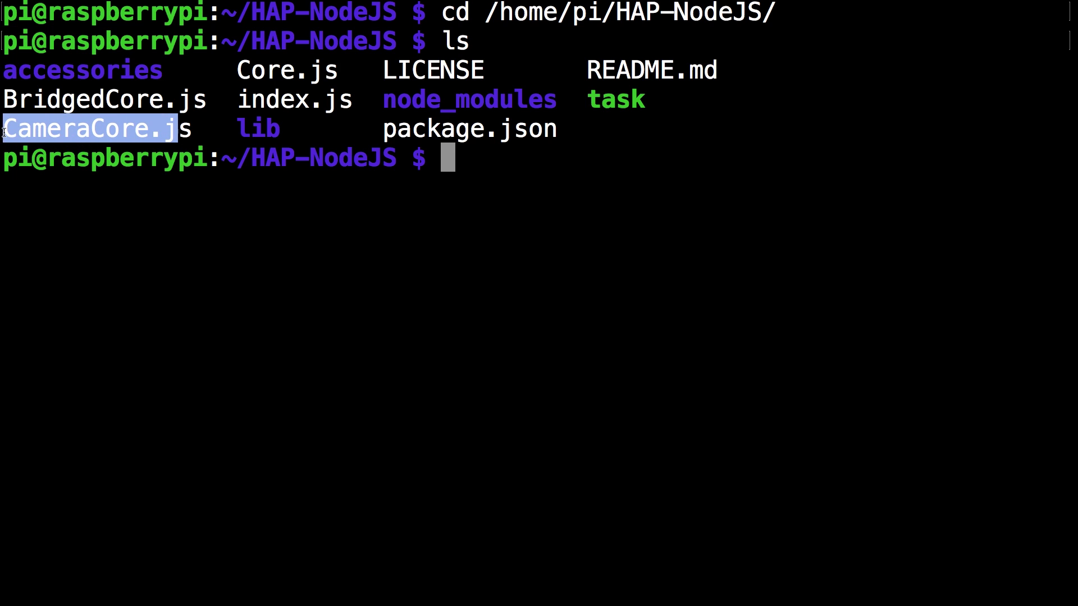
pyautogui.click(68, 122)
# Step: Type the command sudo nano CameraCore.js, using Tab to complete the file name
pyautogui.write('sudo nano Camera')
pyautogui.press('Tab')
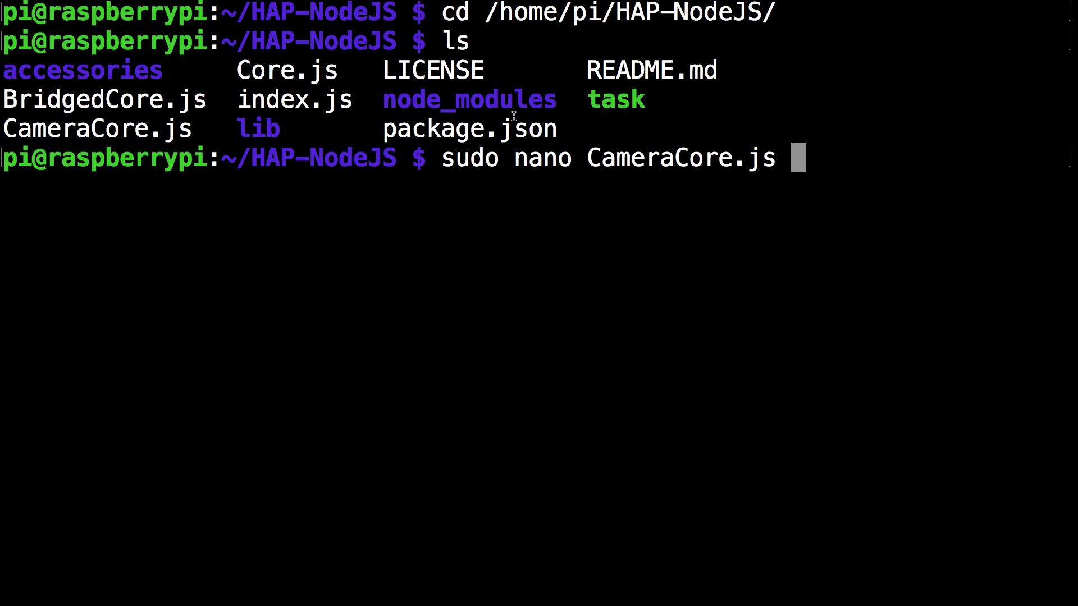
pyautogui.moveTo(441, 159); pyautogui.dragTo(781, 161)
pyautogui.click(782, 161)
# Step: Open CameraCore.js in nano and rename the accessory from 'Node Camera' to 'Bedroom Camera'
pyautogui.press('Return')
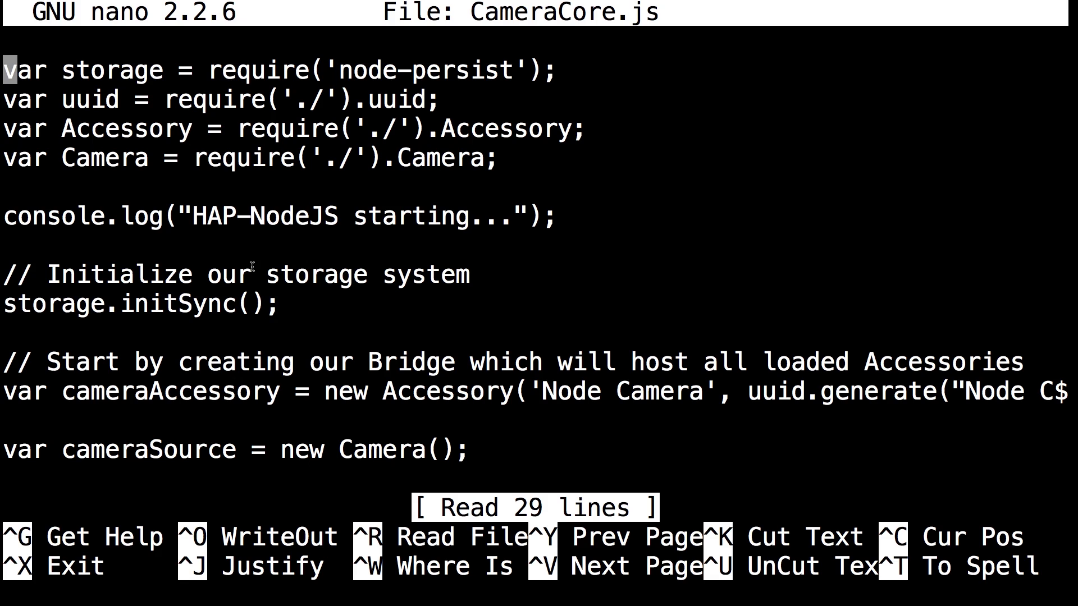
pyautogui.press('Down')
pyautogui.press('Down')
pyautogui.press('Down')
pyautogui.press('Down')
pyautogui.press('Down')
pyautogui.press('Down')
pyautogui.press('Down')
pyautogui.press('Down')
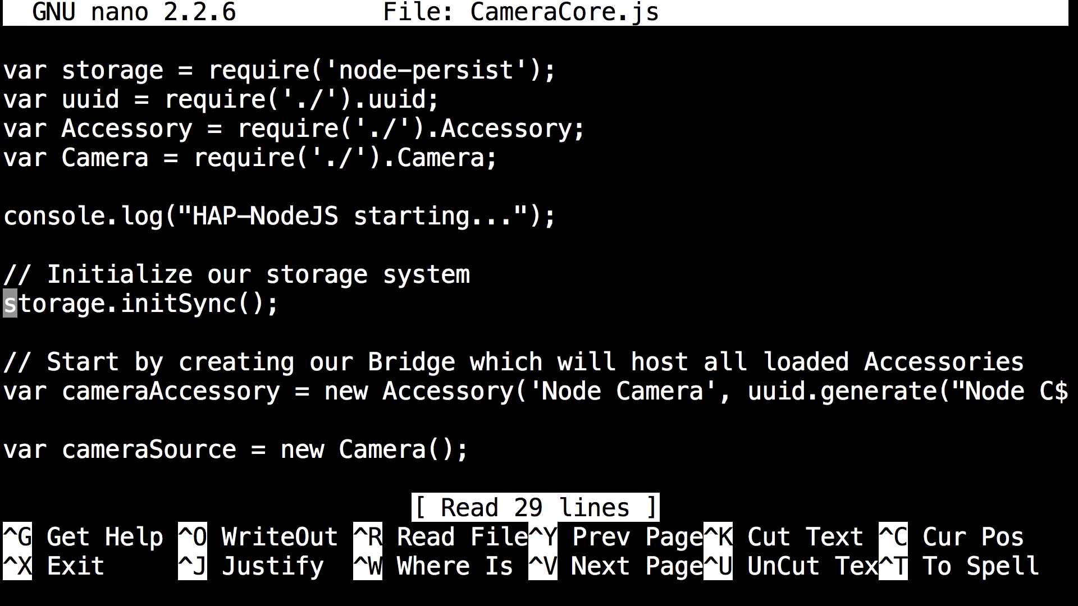
pyautogui.press('Down')
pyautogui.press('Down')
pyautogui.press('Down')
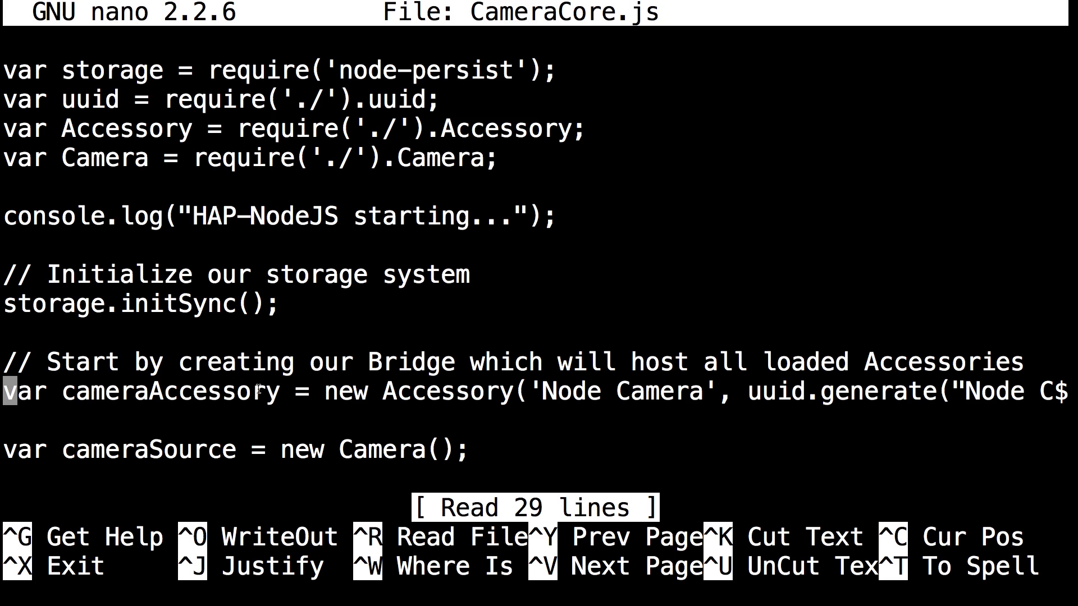
pyautogui.moveTo(15, 383); pyautogui.dragTo(569, 414)
pyautogui.click(567, 403)
pyautogui.press('Right')
pyautogui.press('Right')
pyautogui.press('Right')
pyautogui.press('Right')
pyautogui.press('Right')
pyautogui.press('Right')
pyautogui.press('Right')
pyautogui.press('Right')
pyautogui.press('Right')
pyautogui.press('Right')
pyautogui.press('Right')
pyautogui.press('Right')
pyautogui.press('Right')
pyautogui.press('Right')
pyautogui.press('Right')
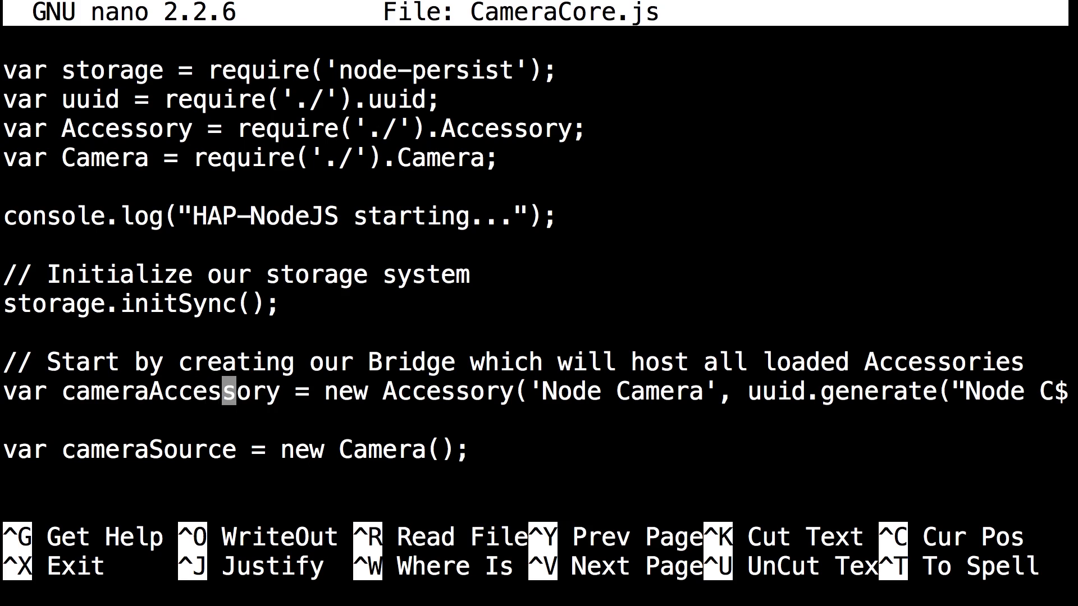
pyautogui.press('Right')
pyautogui.press('Right')
pyautogui.press('Right')
pyautogui.press('Right')
pyautogui.press('Right')
pyautogui.press('Right')
pyautogui.press('Right')
pyautogui.press('Right')
pyautogui.press('Right')
pyautogui.press('Right')
pyautogui.press('Right')
pyautogui.press('Right')
pyautogui.press('Right')
pyautogui.press('Right')
pyautogui.press('Right')
pyautogui.press('Right')
pyautogui.press('Right')
pyautogui.press('Right')
pyautogui.press('Right')
pyautogui.press('Right')
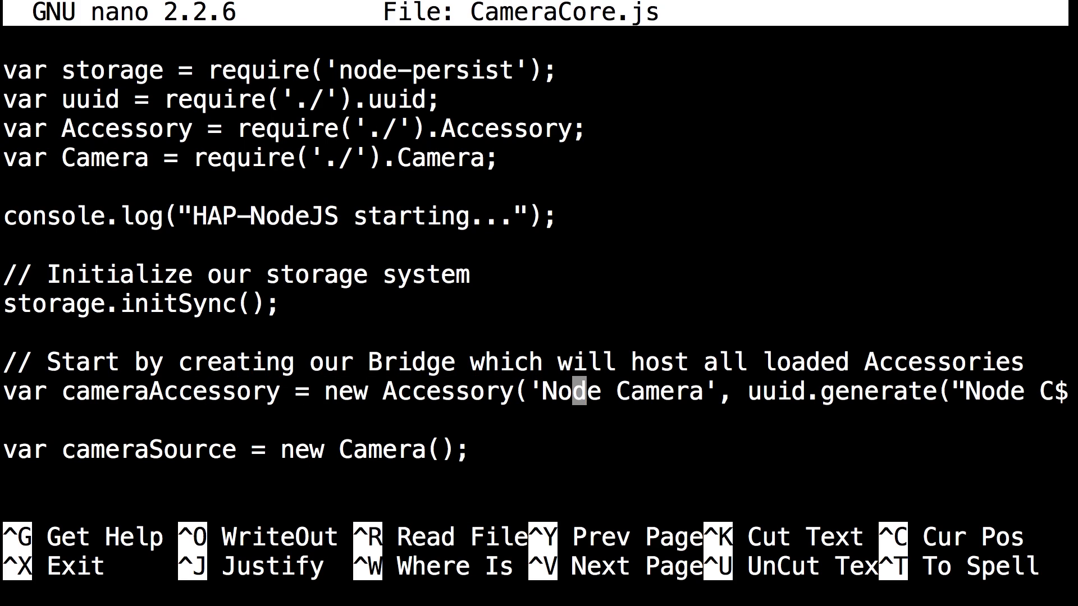
pyautogui.press('Right')
pyautogui.press('Right')
pyautogui.press('Right')
pyautogui.press('Right')
pyautogui.press('Right')
pyautogui.press('Right')
pyautogui.press('Right')
pyautogui.press('Right')
pyautogui.press('Right')
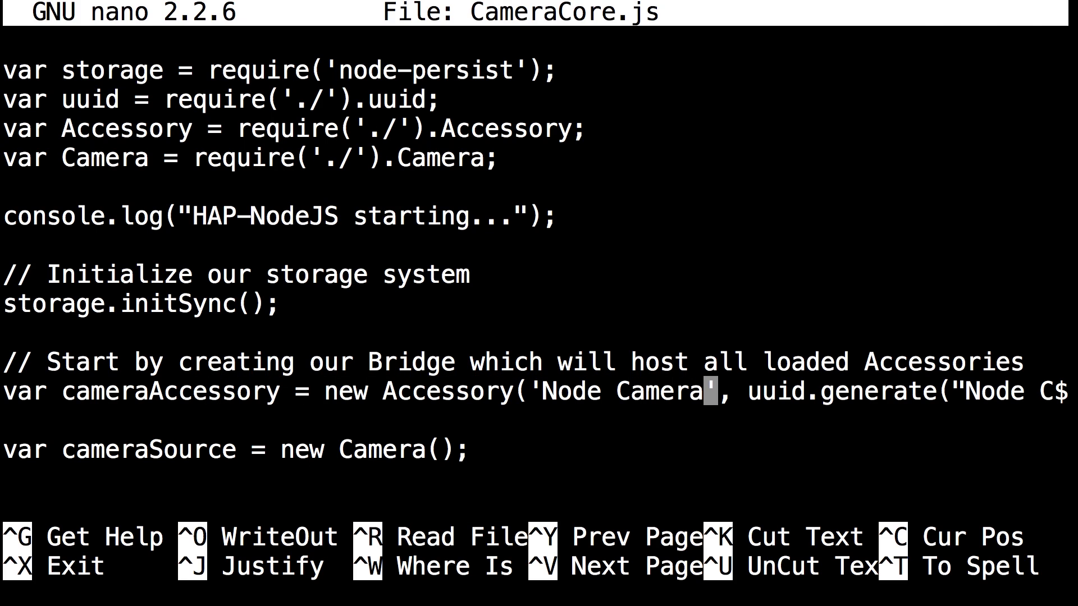
pyautogui.press('BackSpace')
pyautogui.press('BackSpace')
pyautogui.press('BackSpace')
pyautogui.press('BackSpace')
pyautogui.press('BackSpace')
pyautogui.press('BackSpace')
pyautogui.press('BackSpace')
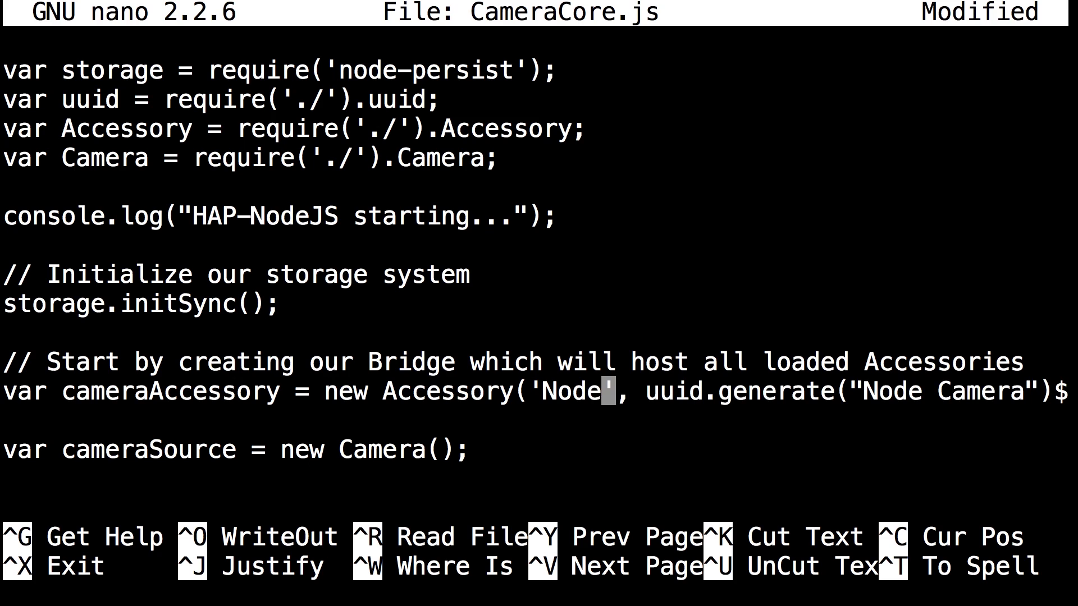
pyautogui.press('BackSpace')
pyautogui.press('BackSpace')
pyautogui.press('BackSpace')
pyautogui.press('BackSpace')
pyautogui.write('Bedroom Camera')
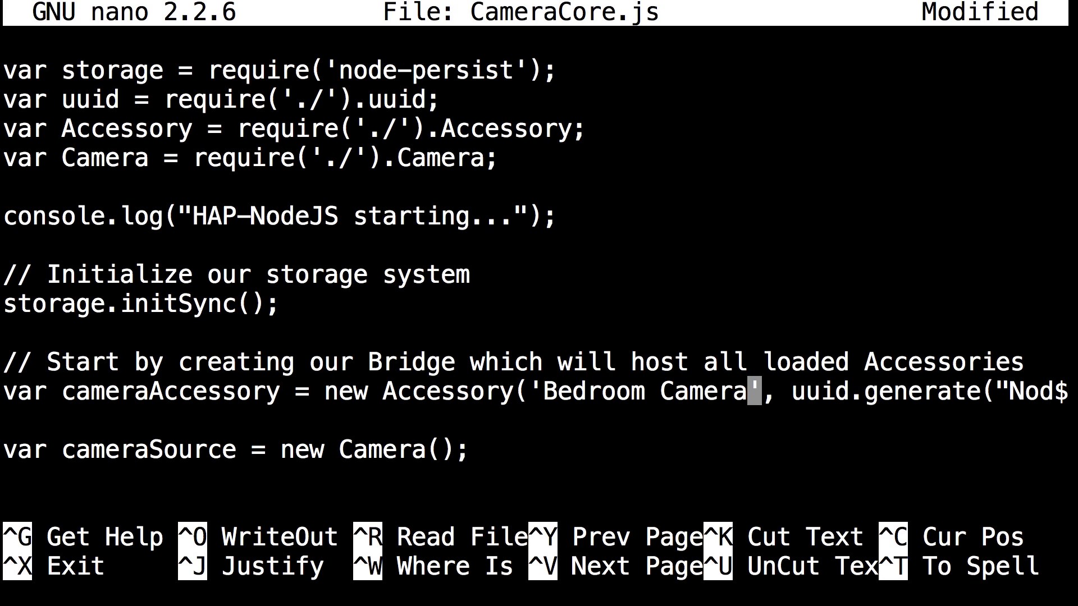
# Step: Change the uuid.generate seed to "BedroomCamera"
pyautogui.press('Right')
pyautogui.press('Left')
pyautogui.press('Left')
pyautogui.press('Right')
pyautogui.press('Right')
pyautogui.press('Right')
pyautogui.press('Right')
pyautogui.press('Right')
pyautogui.press('Right')
pyautogui.press('Right')
pyautogui.press('Right')
pyautogui.press('Right')
pyautogui.press('Right')
pyautogui.press('Right')
pyautogui.press('Right')
pyautogui.press('Right')
pyautogui.press('Right')
pyautogui.press('Right')
pyautogui.press('Right')
pyautogui.press('Right')
pyautogui.press('Right')
pyautogui.press('Right')
pyautogui.press('Right')
pyautogui.press('Right')
pyautogui.press('Right')
pyautogui.press('Right')
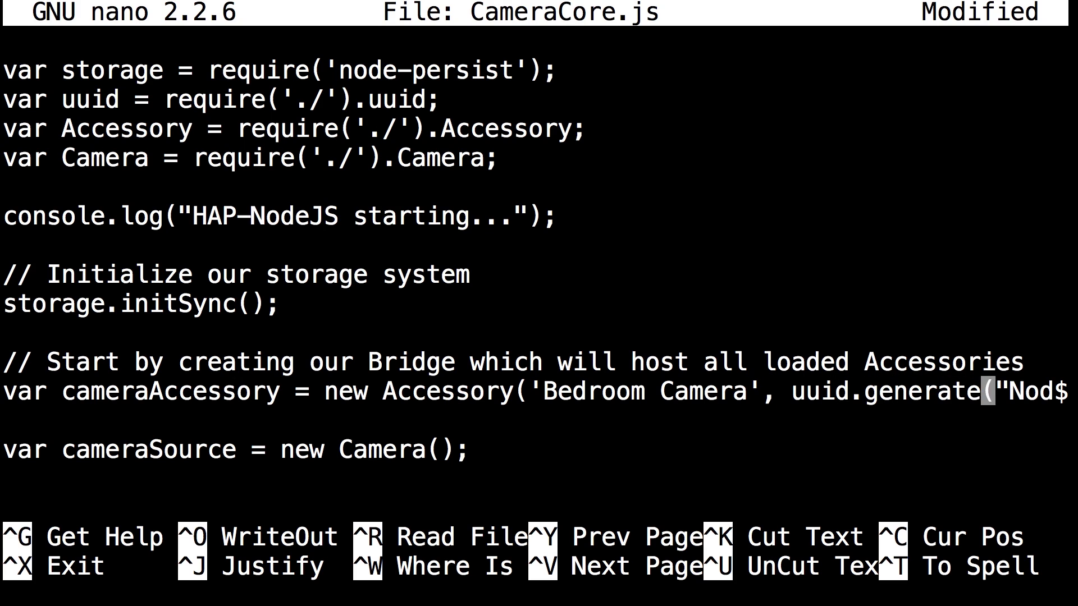
pyautogui.press('Right')
pyautogui.press('Right')
pyautogui.press('Right')
pyautogui.press('Right')
pyautogui.press('Right')
pyautogui.press('Right')
pyautogui.press('Right')
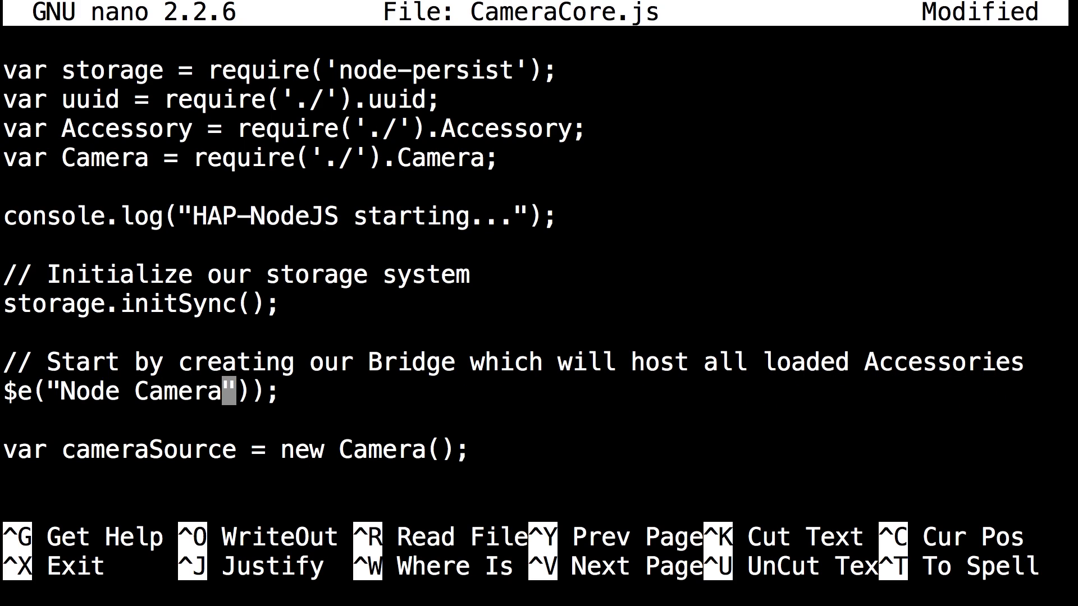
pyautogui.press('BackSpace')
pyautogui.press('BackSpace')
pyautogui.press('BackSpace')
pyautogui.press('BackSpace')
pyautogui.press('BackSpace')
pyautogui.press('BackSpace')
pyautogui.press('BackSpace')
pyautogui.press('BackSpace')
pyautogui.press('BackSpace')
pyautogui.press('BackSpace')
pyautogui.press('BackSpace')
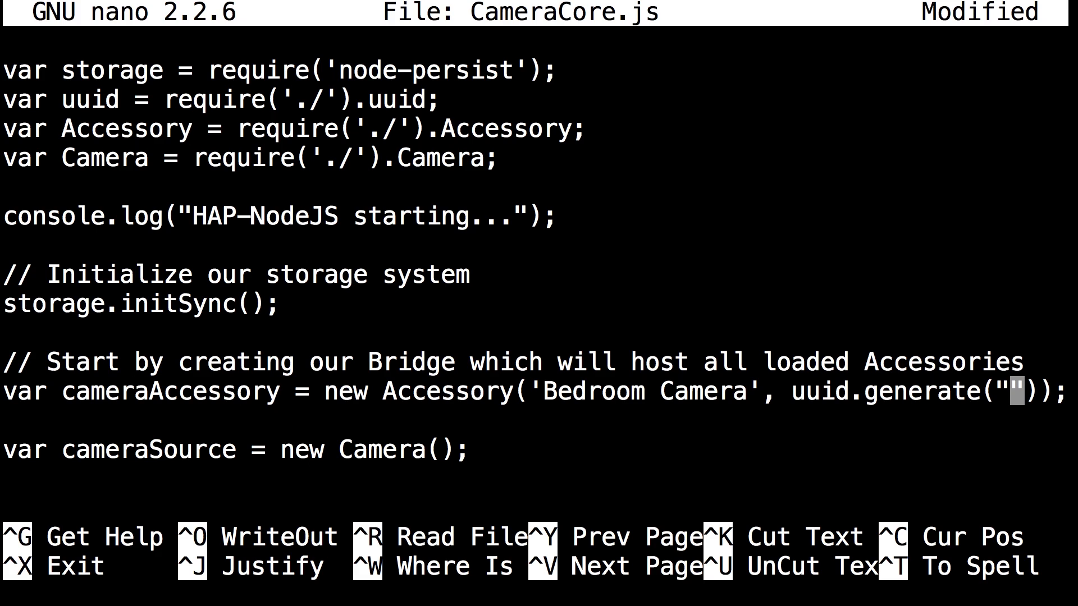
pyautogui.write('be')
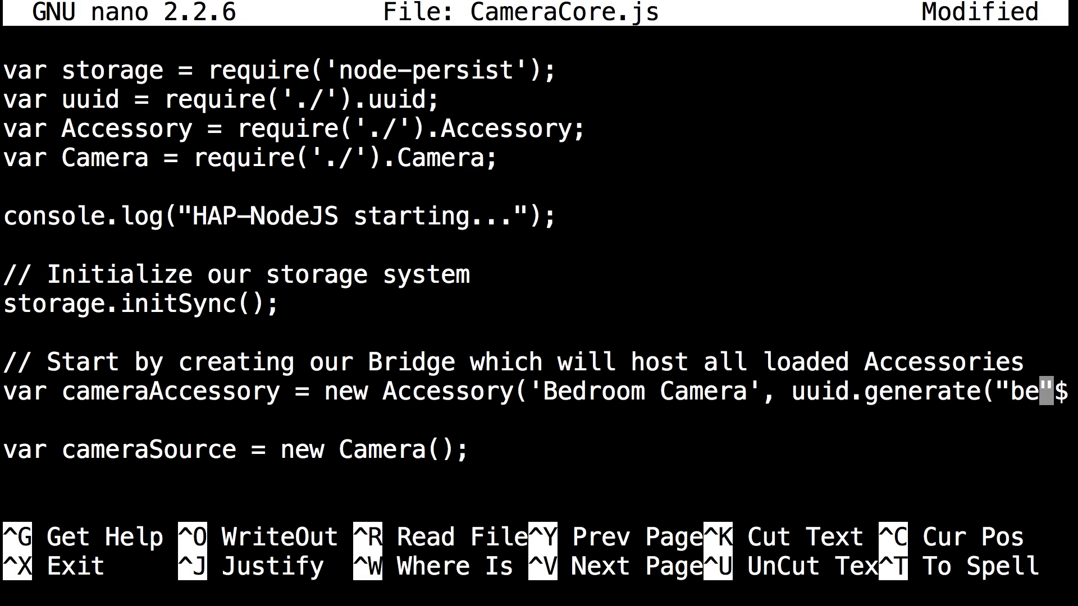
pyautogui.press('BackSpace')
pyautogui.press('BackSpace')
pyautogui.write('BedroomCa')
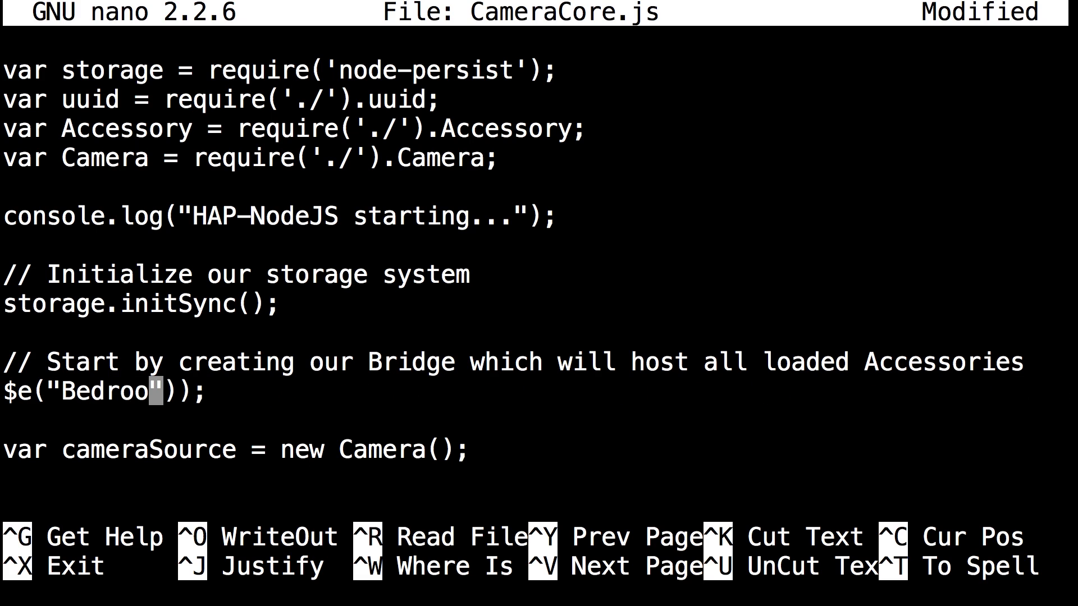
pyautogui.write('mera')
pyautogui.press('Left')
pyautogui.press('Left')
pyautogui.press('Right')
pyautogui.press('Right')
pyautogui.press('Right')
pyautogui.press('Right')
pyautogui.press('Right')
pyautogui.press('Right')
pyautogui.press('Right')
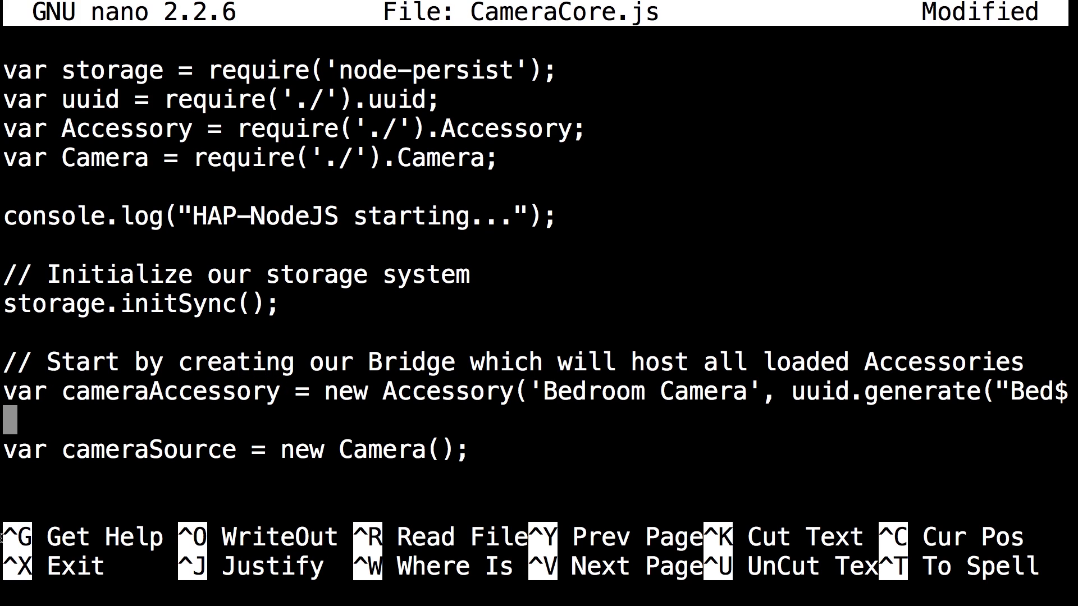
# Step: Replace the first three pairs of the publish username with AB:CD:EF
pyautogui.press('Down')
pyautogui.press('Down')
pyautogui.press('Down')
pyautogui.press('Down')
pyautogui.press('Down')
pyautogui.press('End')
pyautogui.press('Down')
pyautogui.press('Down')
pyautogui.press('Down')
pyautogui.press('Down')
pyautogui.press('Down')
pyautogui.press('Down')
pyautogui.press('Down')
pyautogui.press('Down')
pyautogui.press('Down')
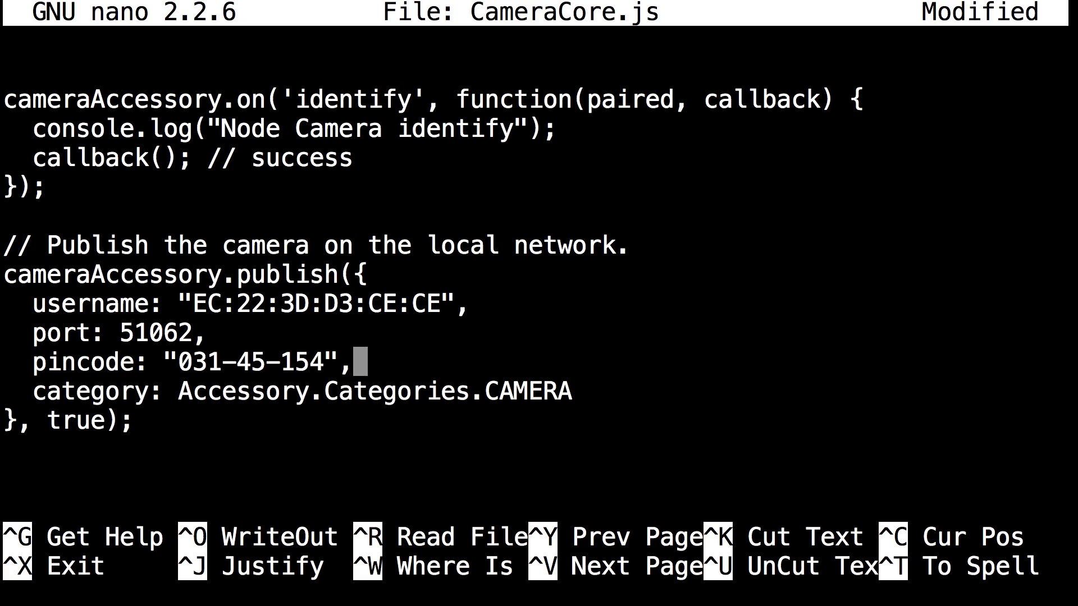
pyautogui.press('Up')
pyautogui.press('Up')
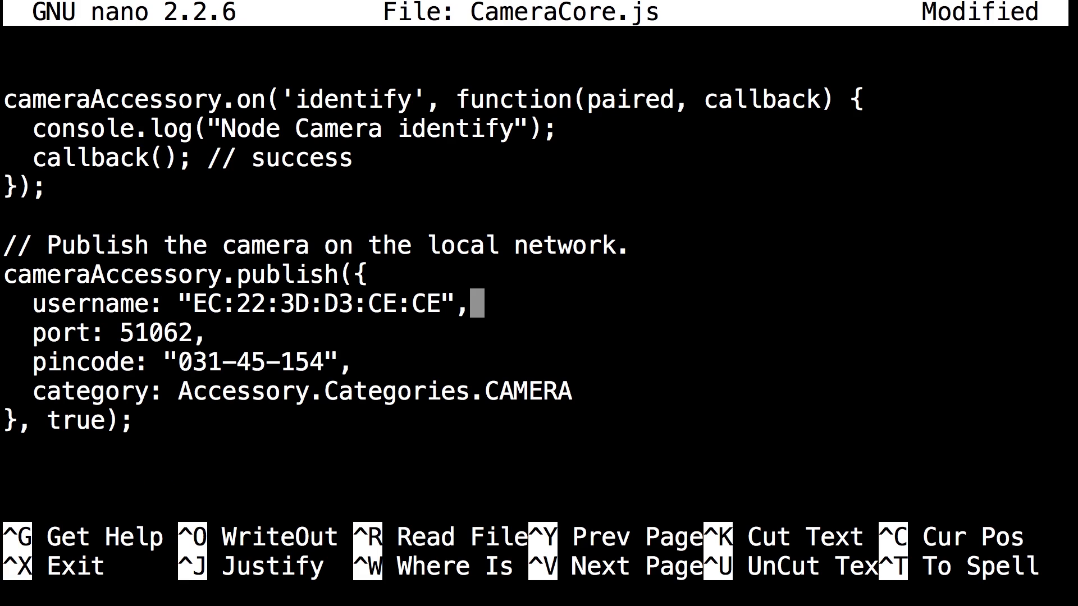
pyautogui.press('Left')
pyautogui.press('Left')
pyautogui.press('Left')
pyautogui.press('Left')
pyautogui.press('Left')
pyautogui.press('Left')
pyautogui.press('Left')
pyautogui.press('Left')
pyautogui.press('Left')
pyautogui.press('Left')
pyautogui.press('Left')
pyautogui.press('Left')
pyautogui.press('Left')
pyautogui.press('Left')
pyautogui.press('Left')
pyautogui.press('Left')
pyautogui.press('Left')
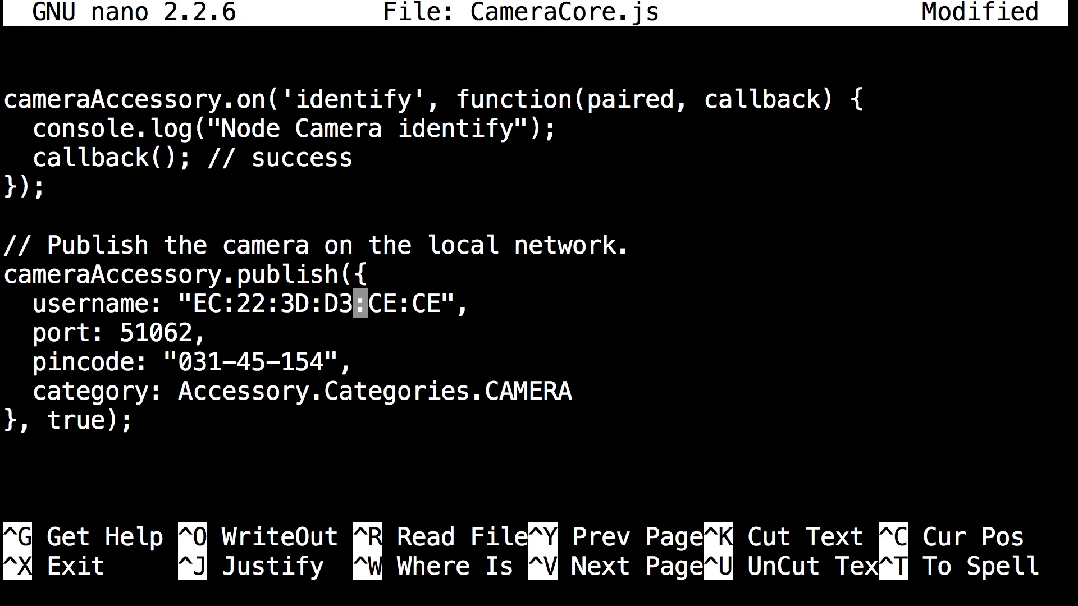
pyautogui.press('BackSpace')
pyautogui.press('BackSpace')
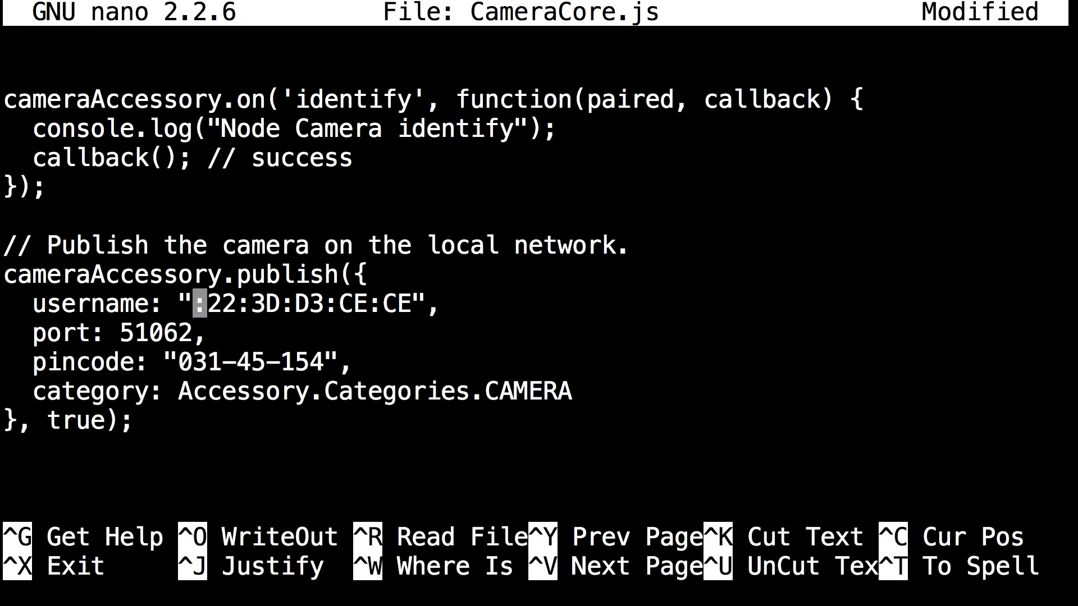
pyautogui.write('AB')
pyautogui.press('Right')
pyautogui.press('Right')
pyautogui.press('Right')
pyautogui.press('BackSpace')
pyautogui.press('BackSpace')
pyautogui.write('CD')
pyautogui.press('Right')
pyautogui.press('Right')
# Step: Replace the last three username pairs with 54:32:10, giving AB:CD:EF:54:32:10
pyautogui.press('Right')
pyautogui.press('BackSpace')
pyautogui.press('BackSpace')
pyautogui.write('EF')
pyautogui.press('Right')
pyautogui.press('Right')
pyautogui.press('Right')
pyautogui.press('BackSpace')
pyautogui.press('BackSpace')
pyautogui.write('54')
pyautogui.press('Right')
pyautogui.press('Right')
pyautogui.press('Right')
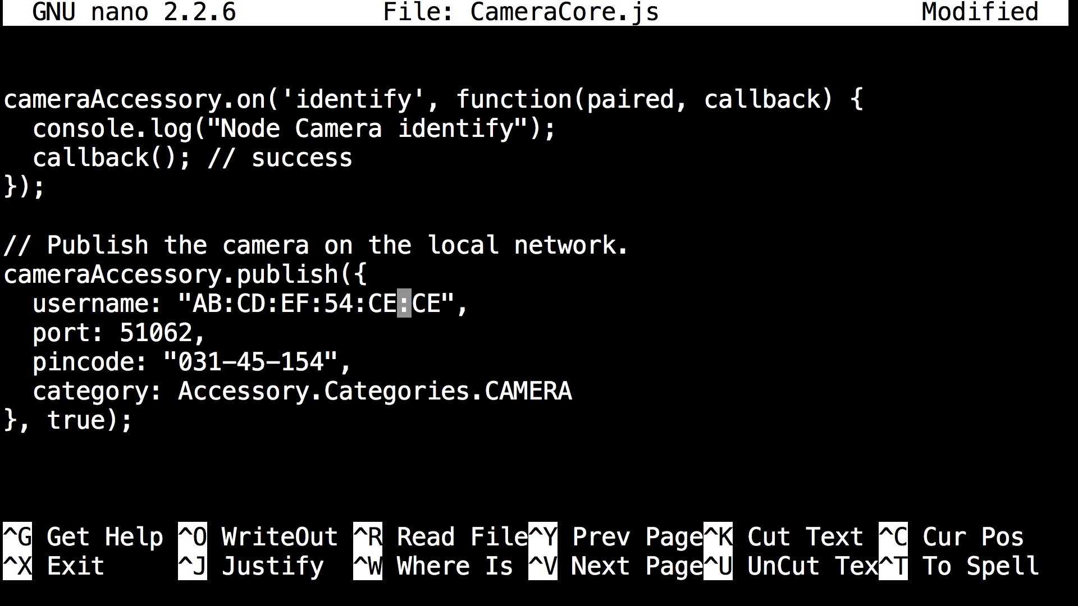
pyautogui.press('BackSpace')
pyautogui.press('BackSpace')
pyautogui.write('32')
pyautogui.press('Right')
pyautogui.press('Right')
pyautogui.press('Right')
pyautogui.press('BackSpace')
pyautogui.press('BackSpace')
pyautogui.write('10')
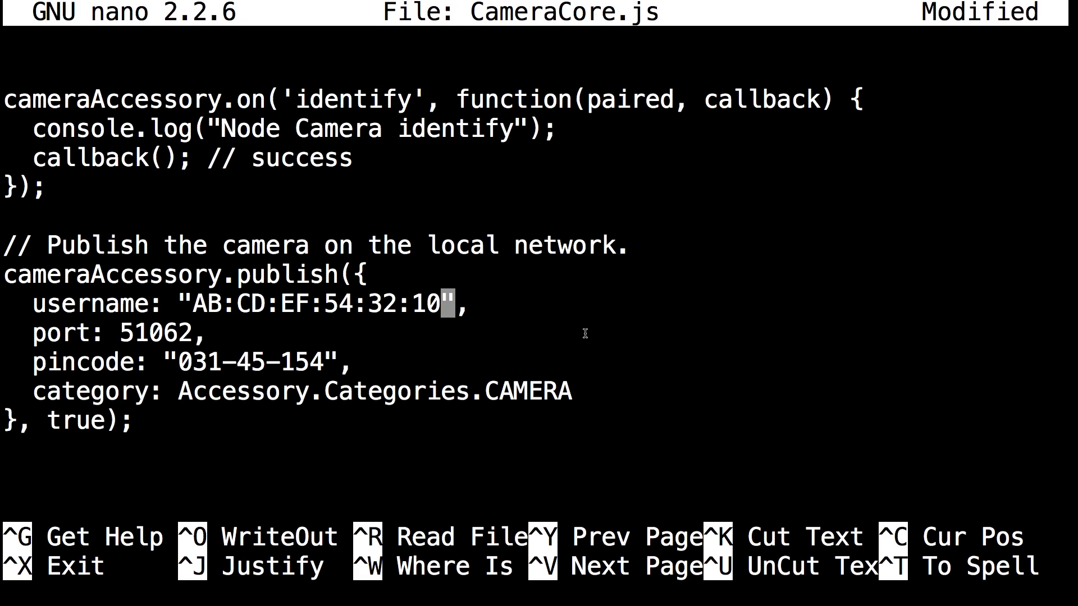
pyautogui.press('Up')
pyautogui.press('Up')
pyautogui.press('Up')
pyautogui.press('Up')
pyautogui.press('Up')
pyautogui.press('Up')
pyautogui.press('Up')
pyautogui.press('Up')
pyautogui.press('Up')
pyautogui.press('Up')
pyautogui.press('Up')
pyautogui.press('Up')
pyautogui.press('Up')
pyautogui.press('Up')
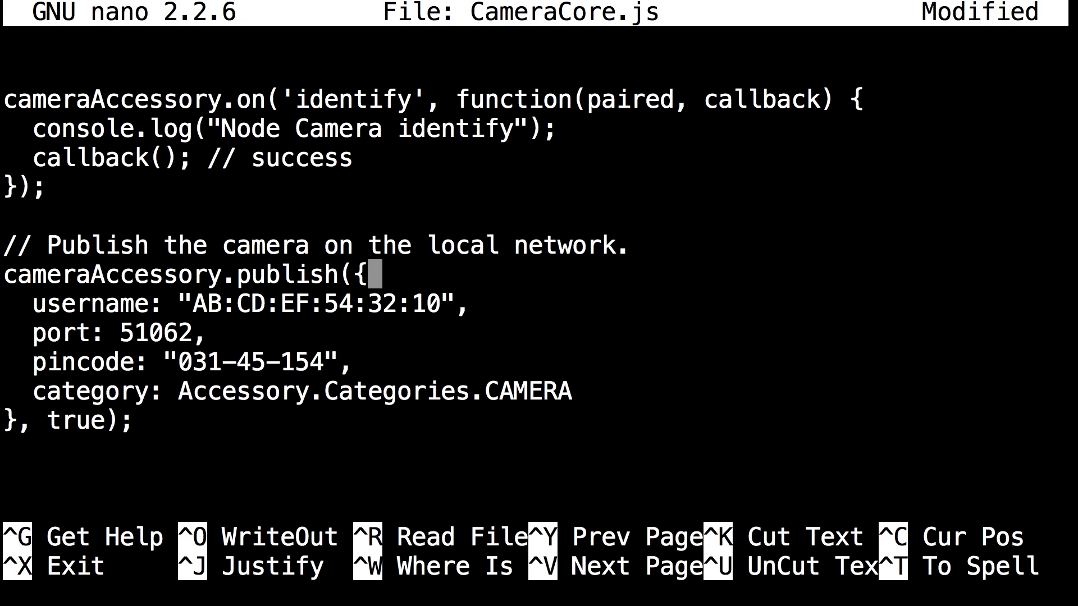
pyautogui.press('Up')
pyautogui.press('Up')
pyautogui.press('Up')
pyautogui.press('Up')
pyautogui.press('Up')
pyautogui.press('Up')
pyautogui.press('Up')
pyautogui.press('Up')
pyautogui.press('Up')
pyautogui.press('Up')
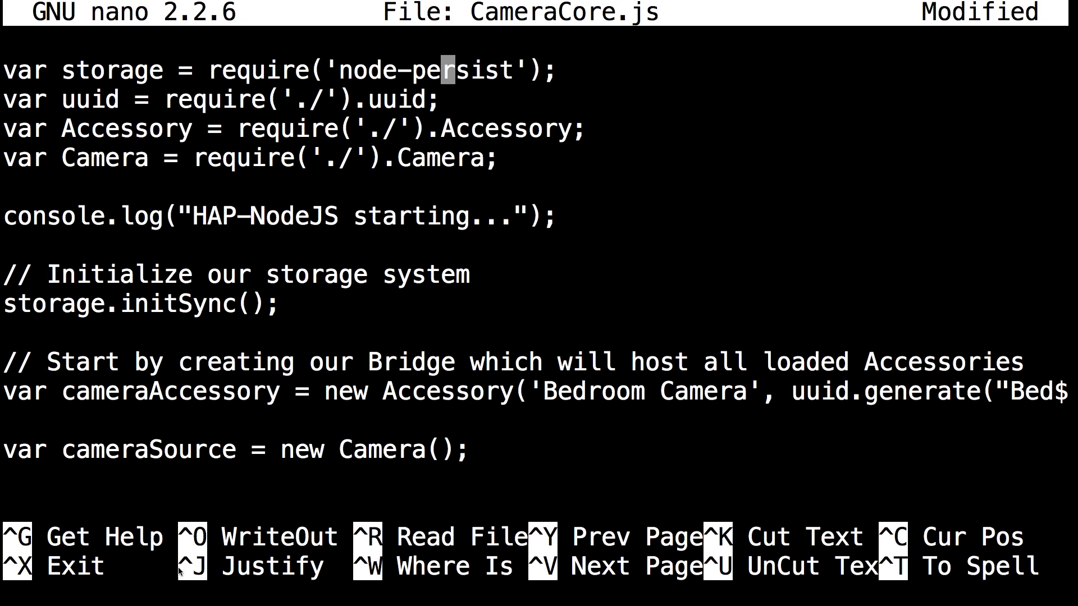
# Step: Save the changes to CameraCore.js and exit nano
pyautogui.hotkey('ctrl', 'x')
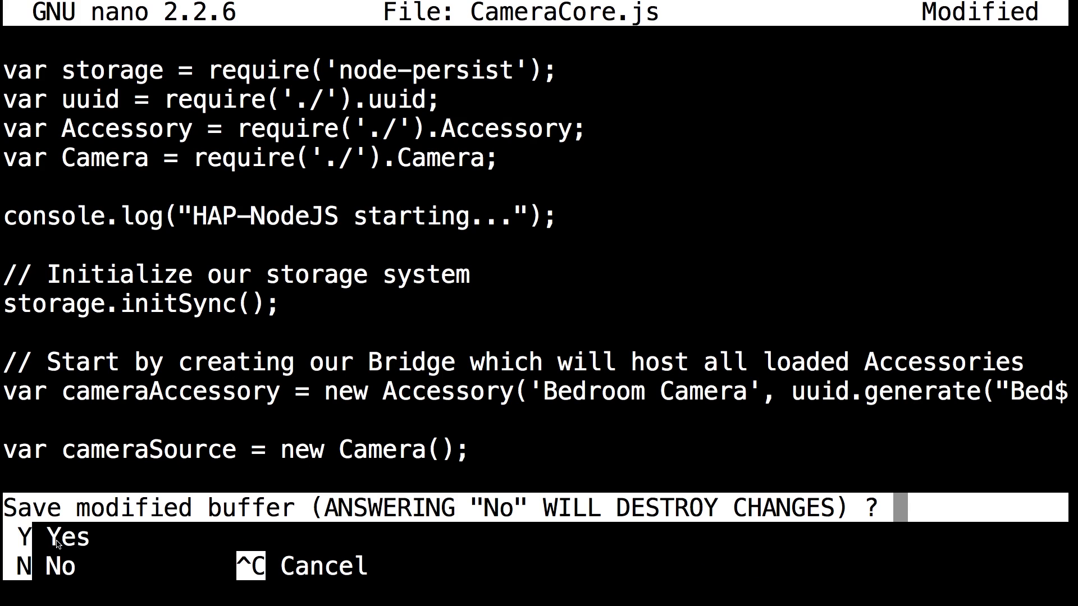
pyautogui.press('y')
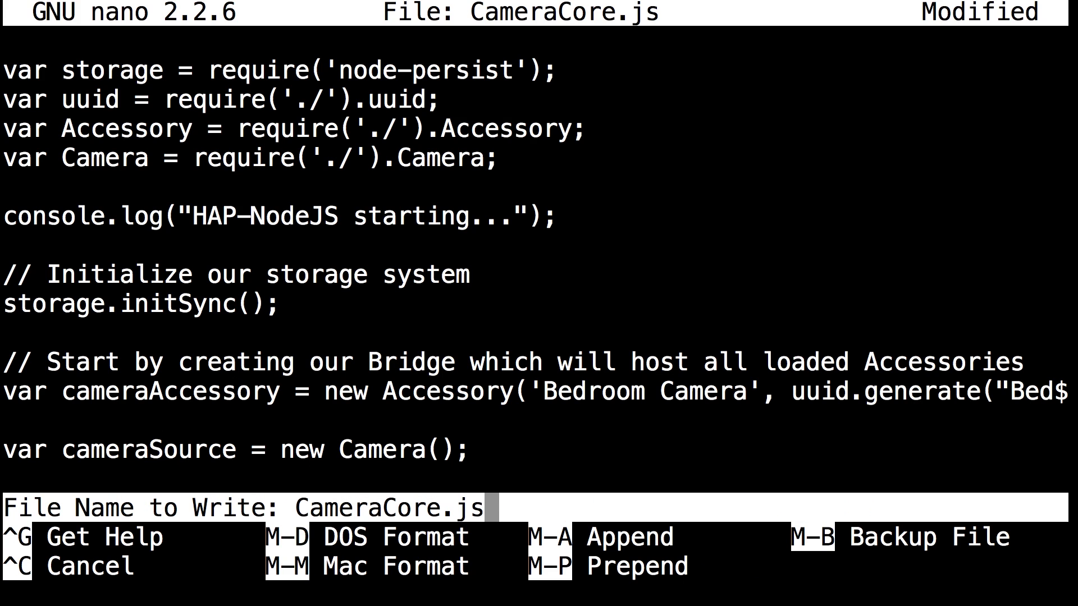
pyautogui.press('Return')
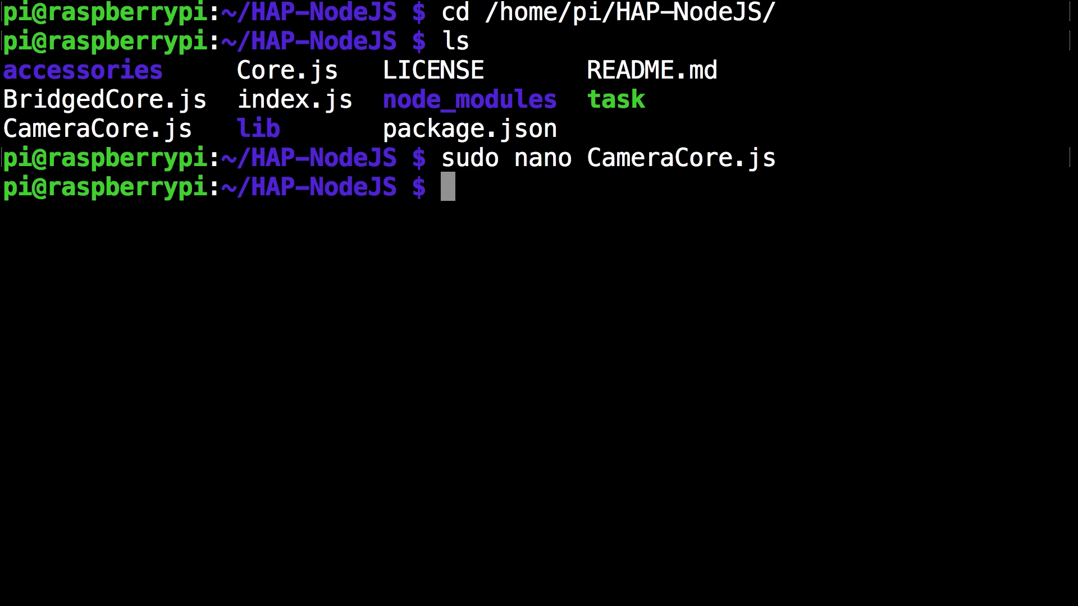
# Step: Run sudo node CameraCore.js and confirm HAP-NodeJS reports it is starting
pyautogui.write('sudo')
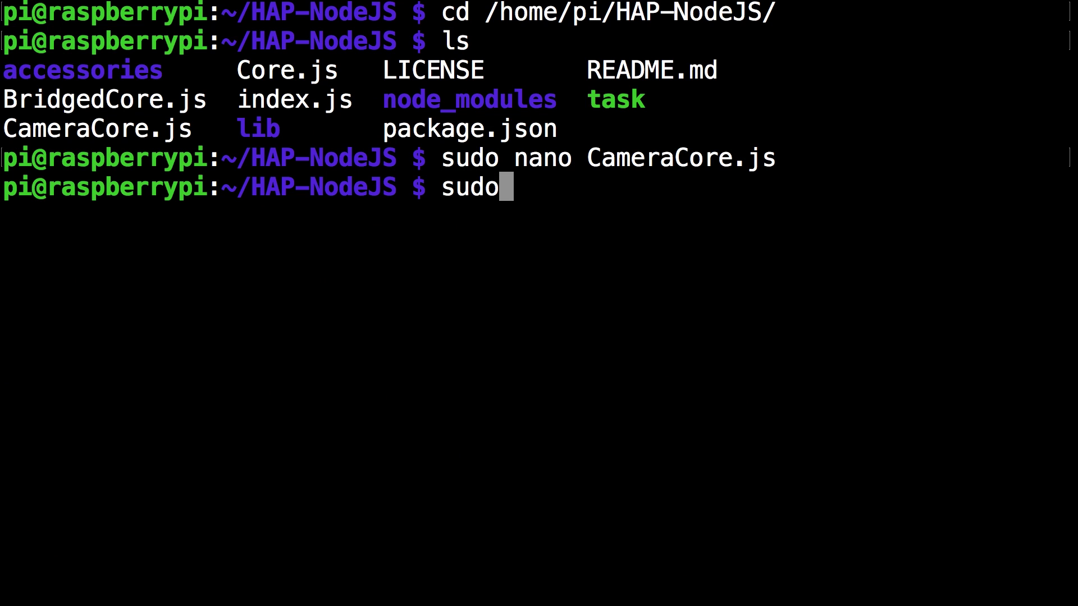
pyautogui.write(' node ')
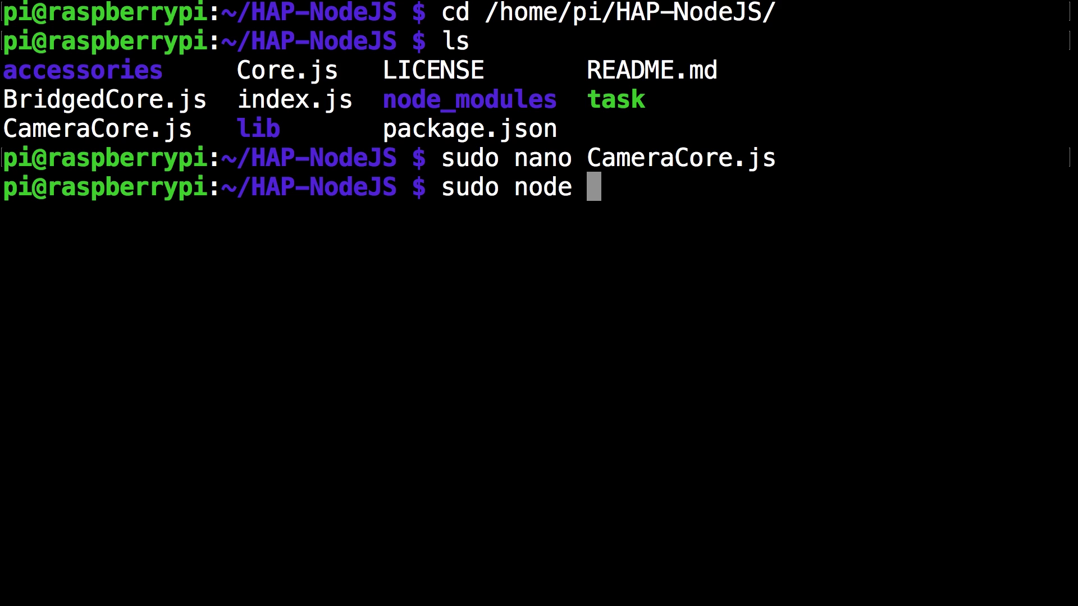
pyautogui.write('Camera')
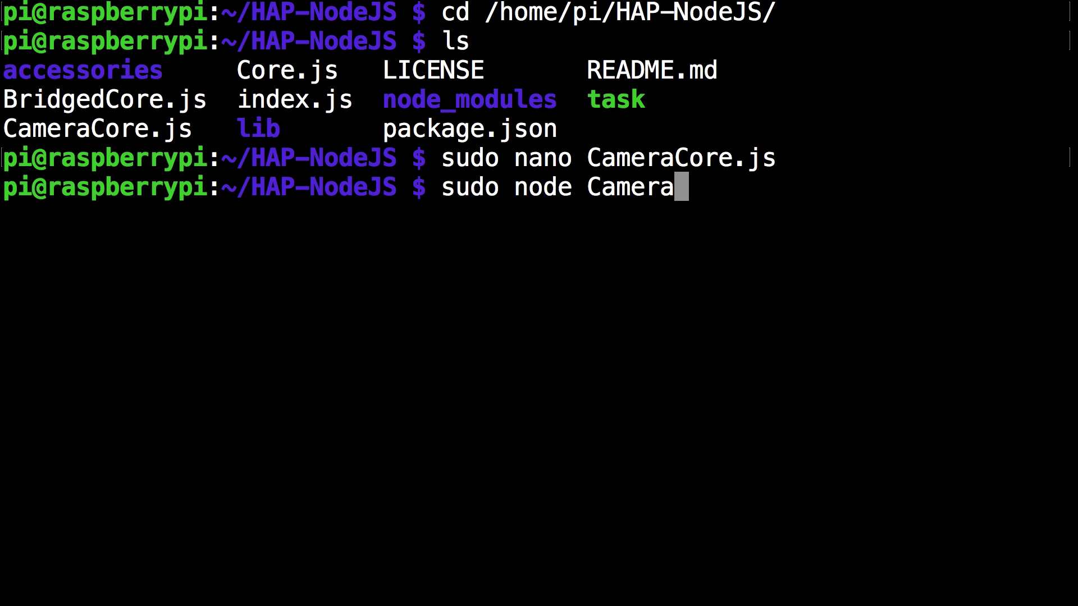
pyautogui.write('Core.js')
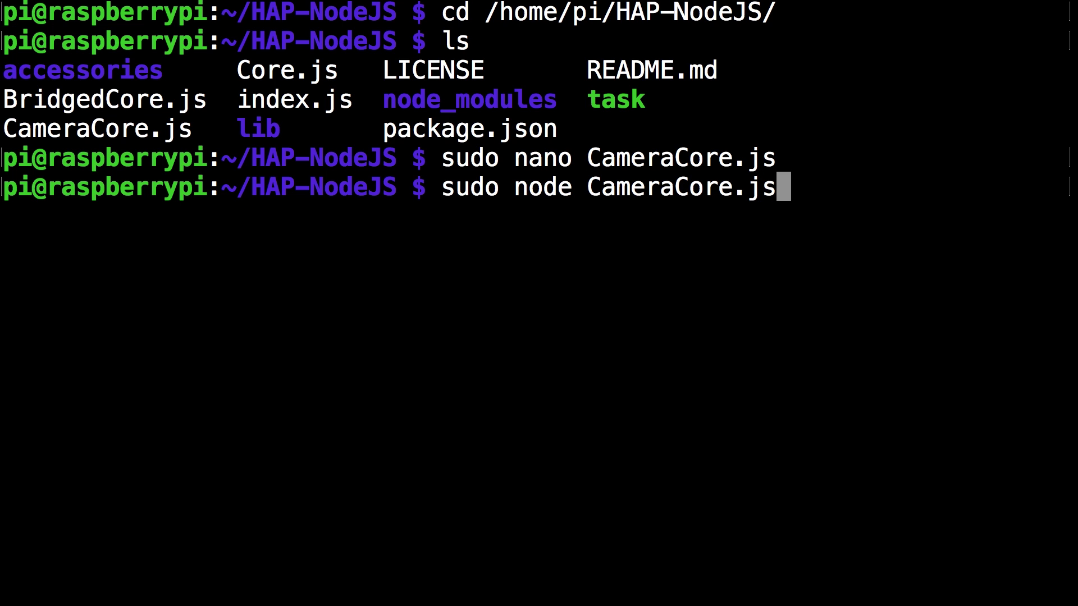
pyautogui.press('Return')
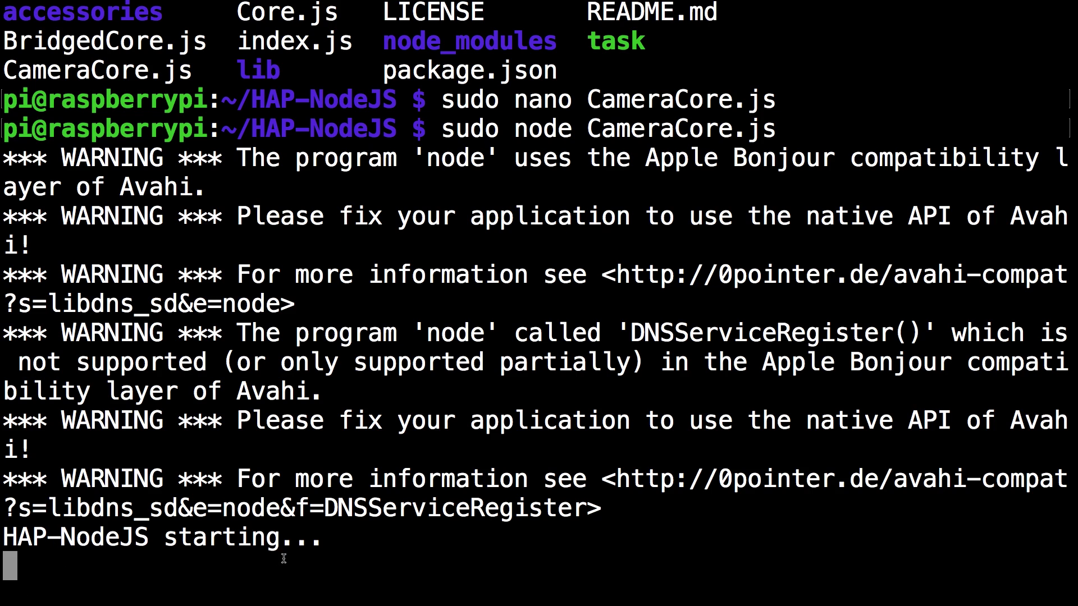
pyautogui.moveTo(324, 538); pyautogui.dragTo(10, 542)
pyautogui.click(20, 591)
# Step: Add the uncertified Bedroom Camera in Apple Home and enter its 8-digit setup code manually
pyautogui.moveTo(773, 3)
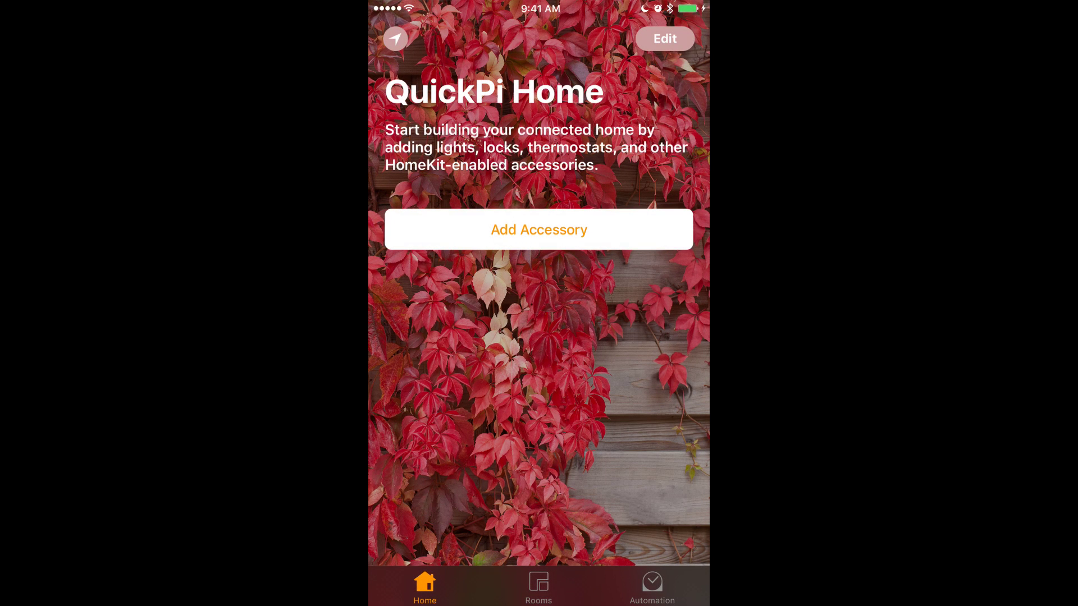
pyautogui.click(539, 229)
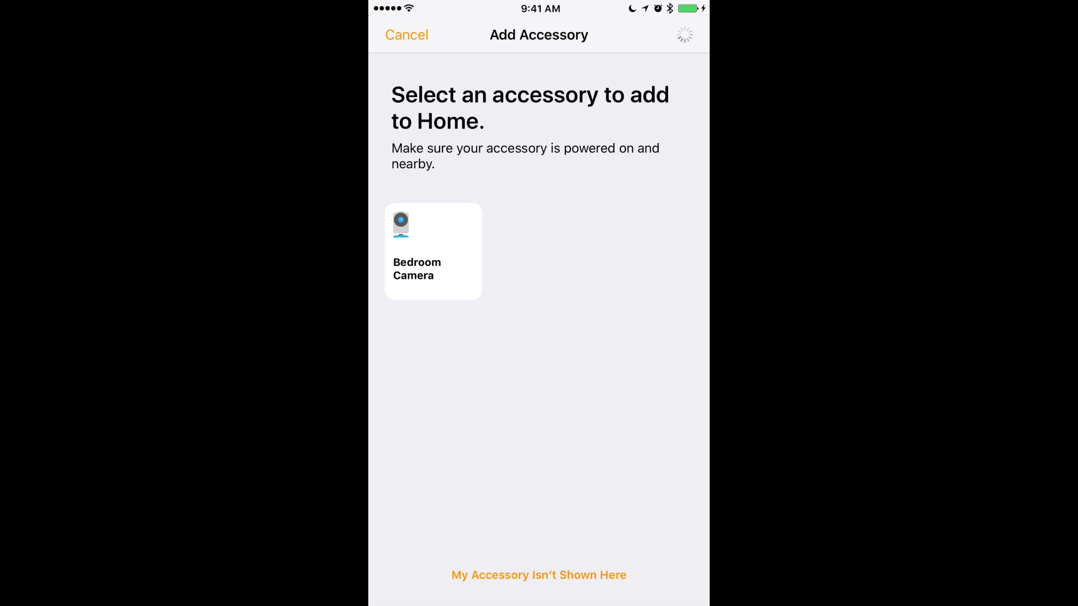
pyautogui.click(433, 252)
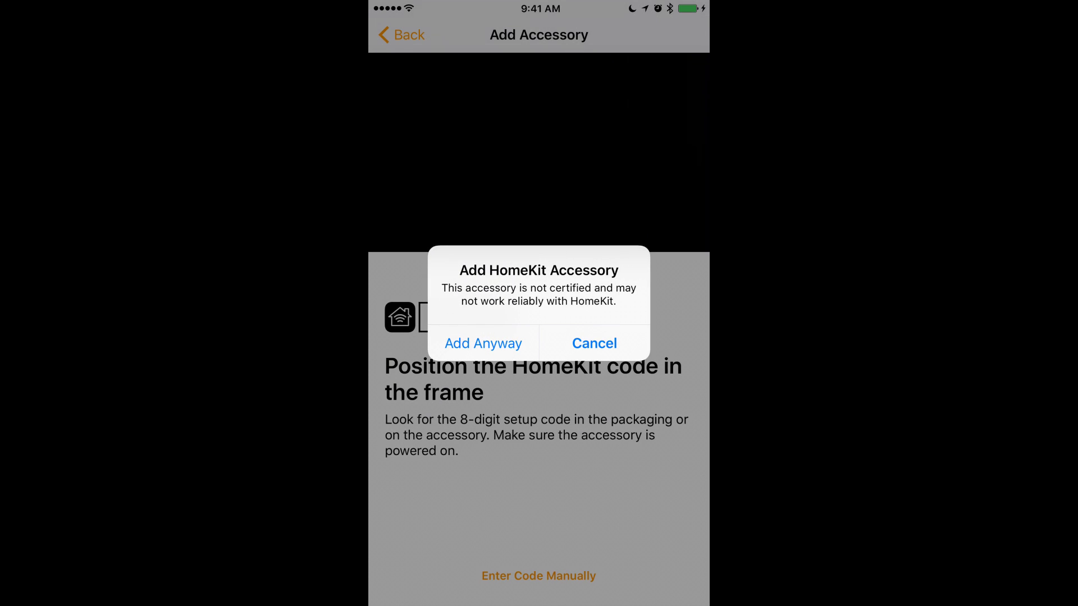
pyautogui.click(483, 343)
pyautogui.click(539, 576)
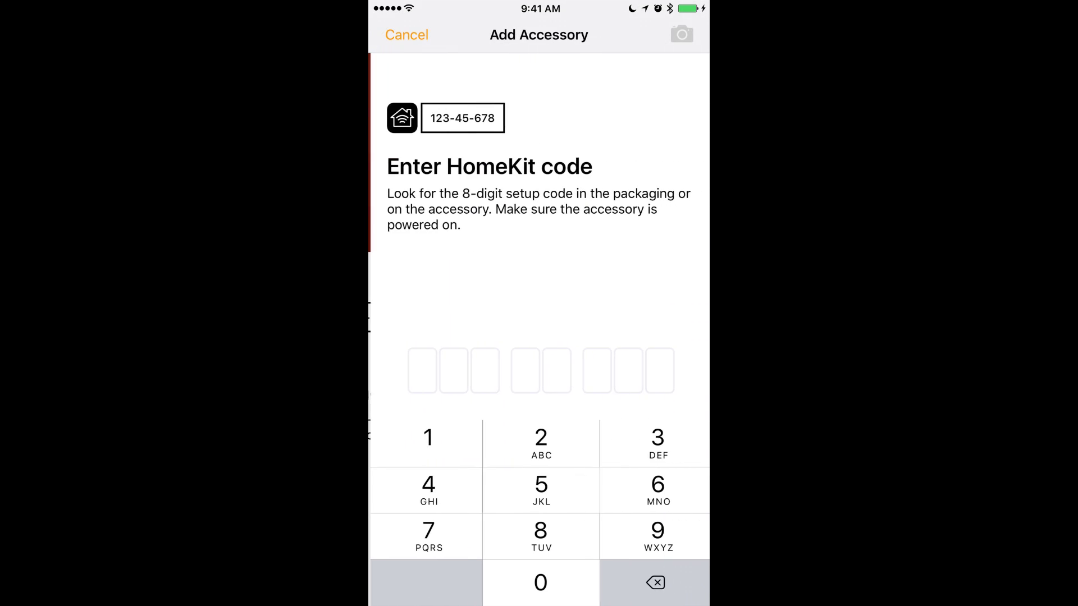
pyautogui.write('0')
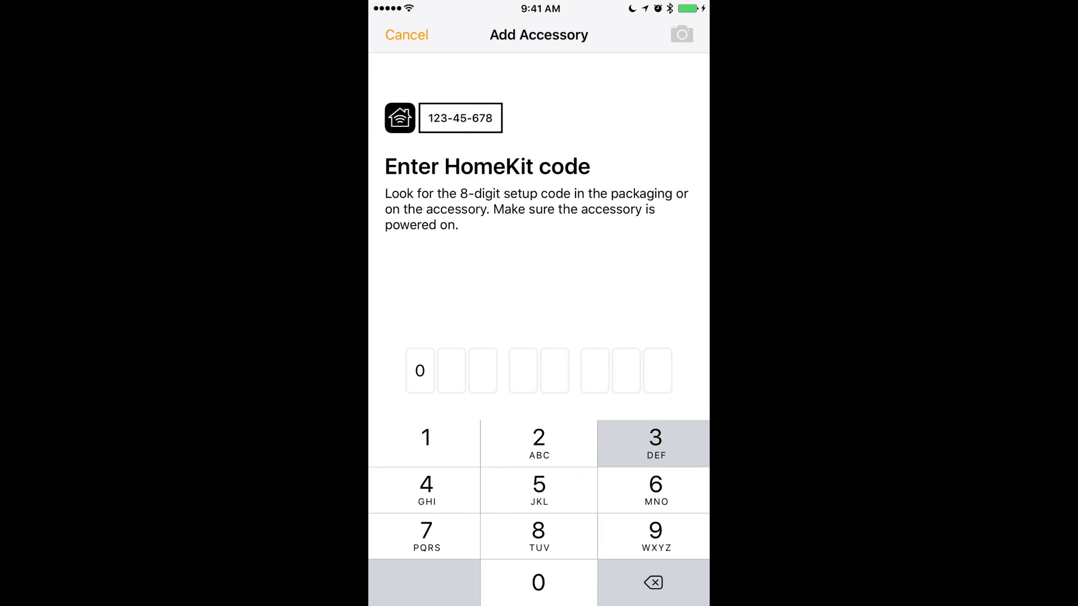
pyautogui.write('314')
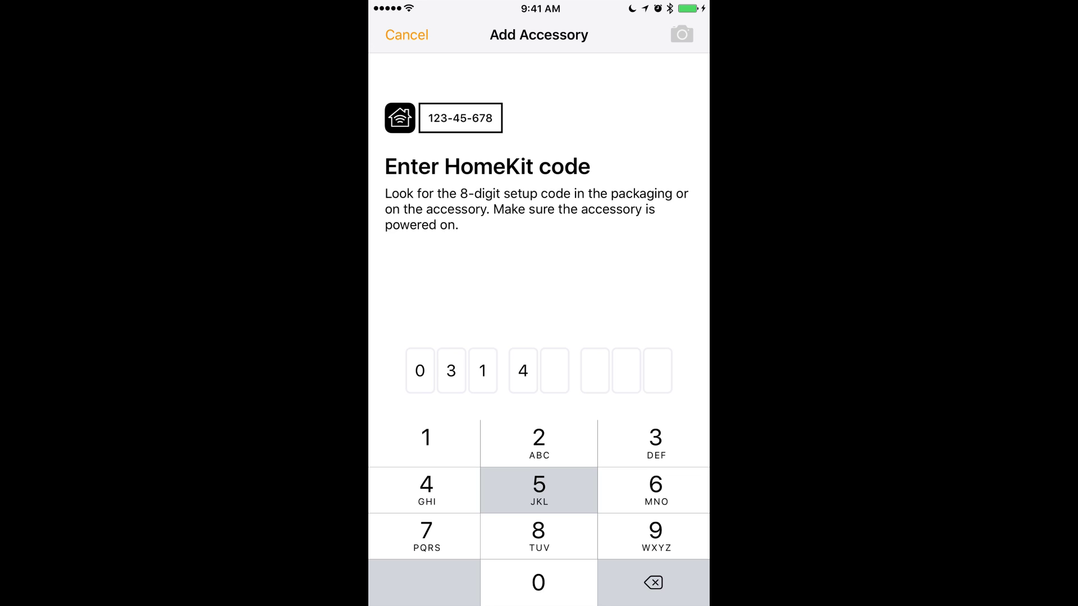
pyautogui.write('5154')
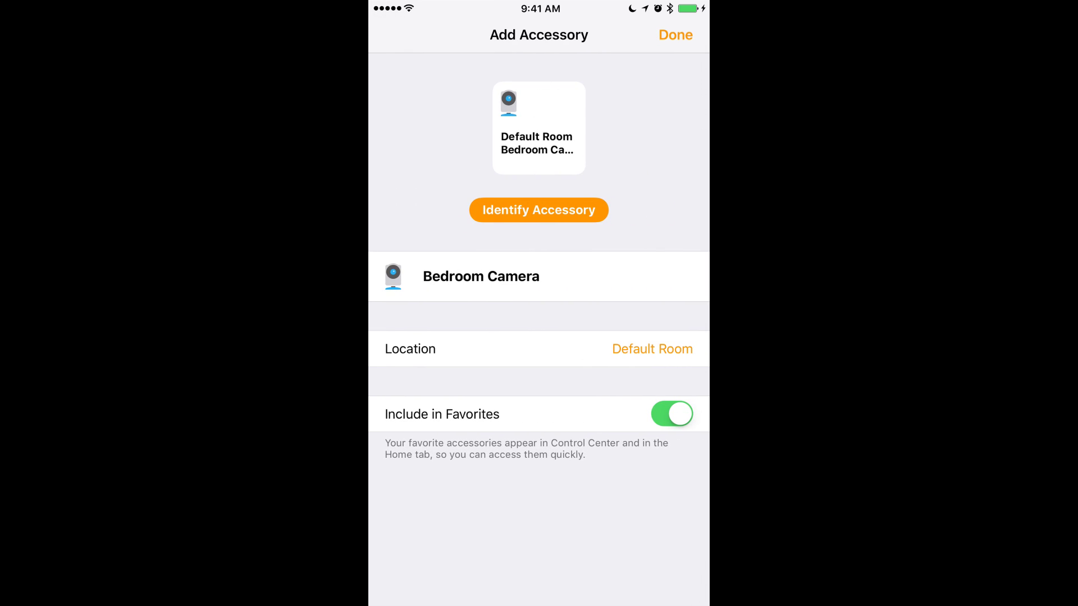
# Step: Set the Bedroom Camera's location to Bedroom and finish adding it
pyautogui.click(539, 349)
pyautogui.click(413, 349)
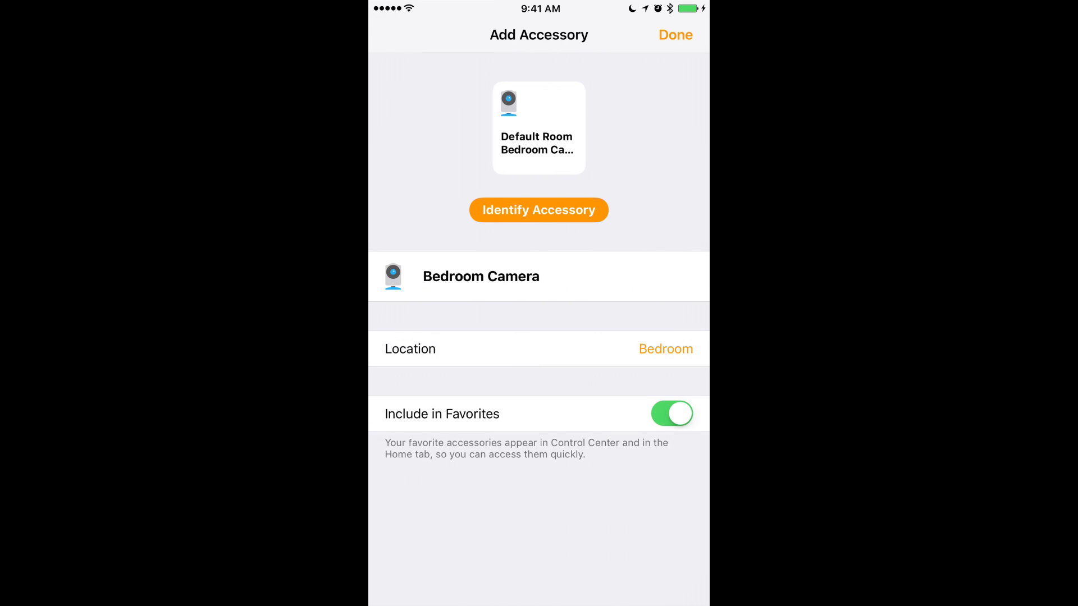
pyautogui.click(675, 35)
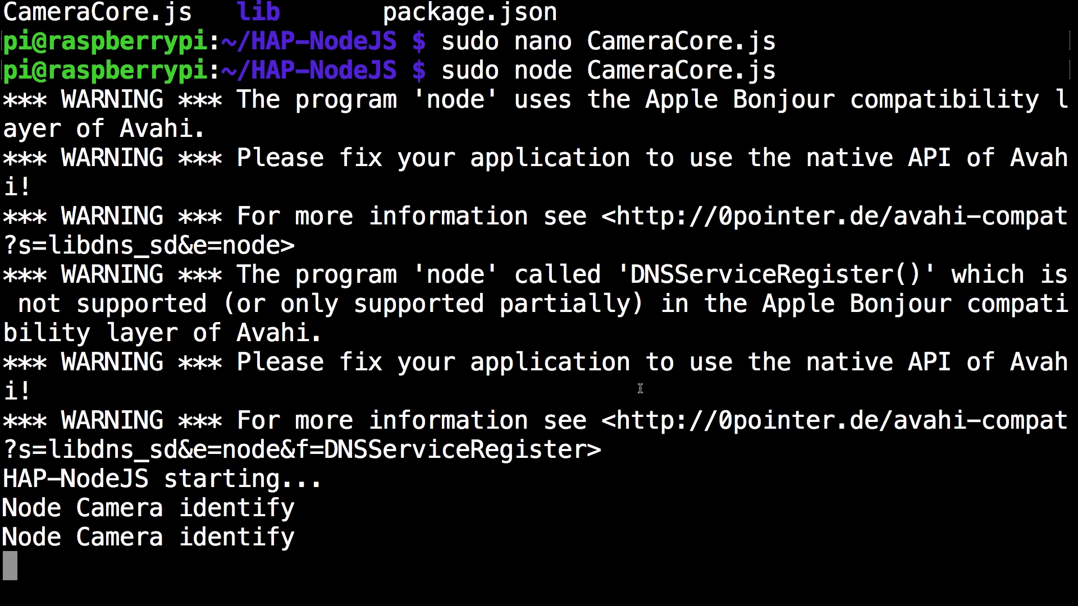
# Step: Stop the node camera server with Ctrl+C and type sudo raspi-config
pyautogui.hotkey('ctrl', 'c')
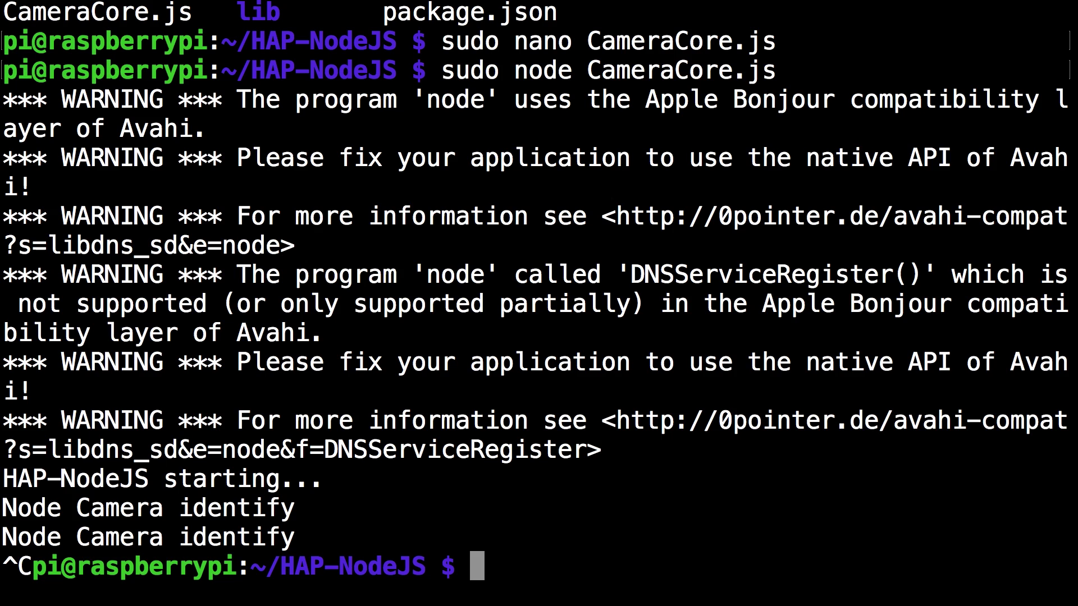
pyautogui.write('sudo ')
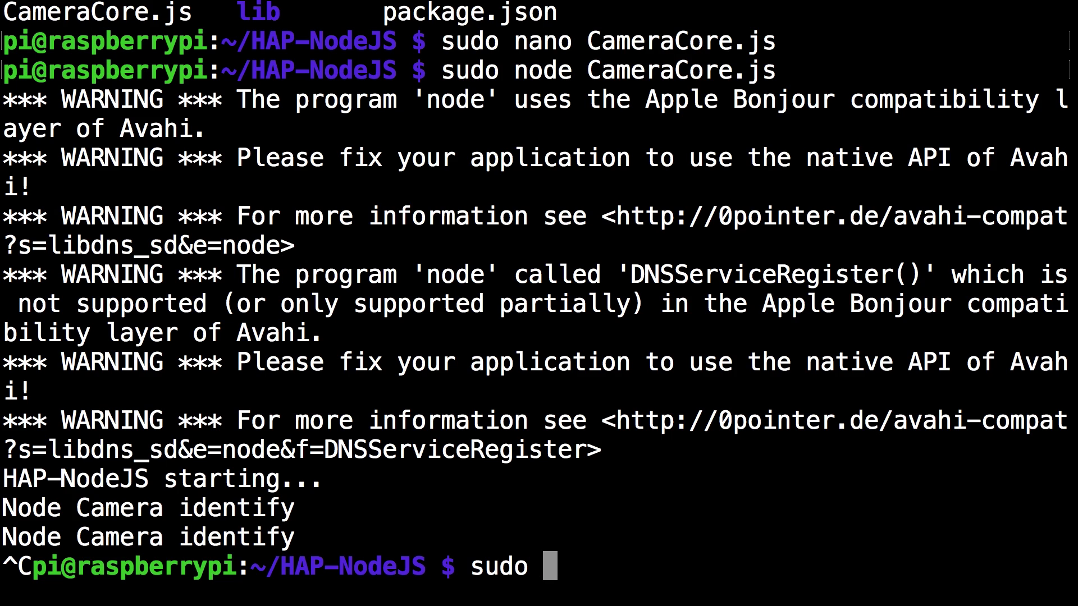
pyautogui.write('raspi-config')
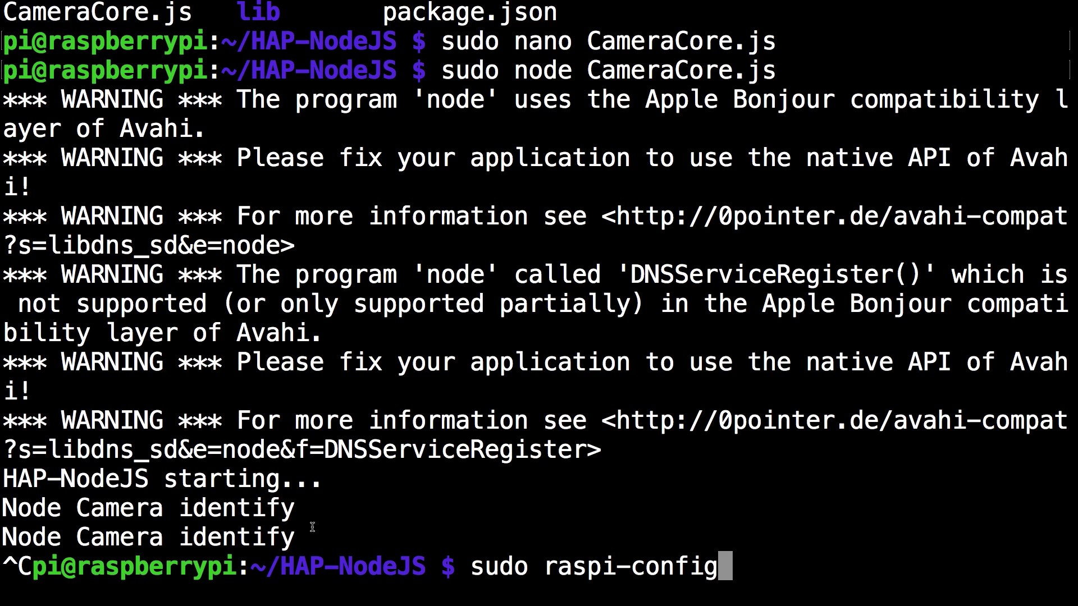
pyautogui.moveTo(456, 561); pyautogui.dragTo(744, 588)
# Step: In raspi-config, change Advanced Options > Memory Split from 64 to 256 and finish
pyautogui.press('Return')
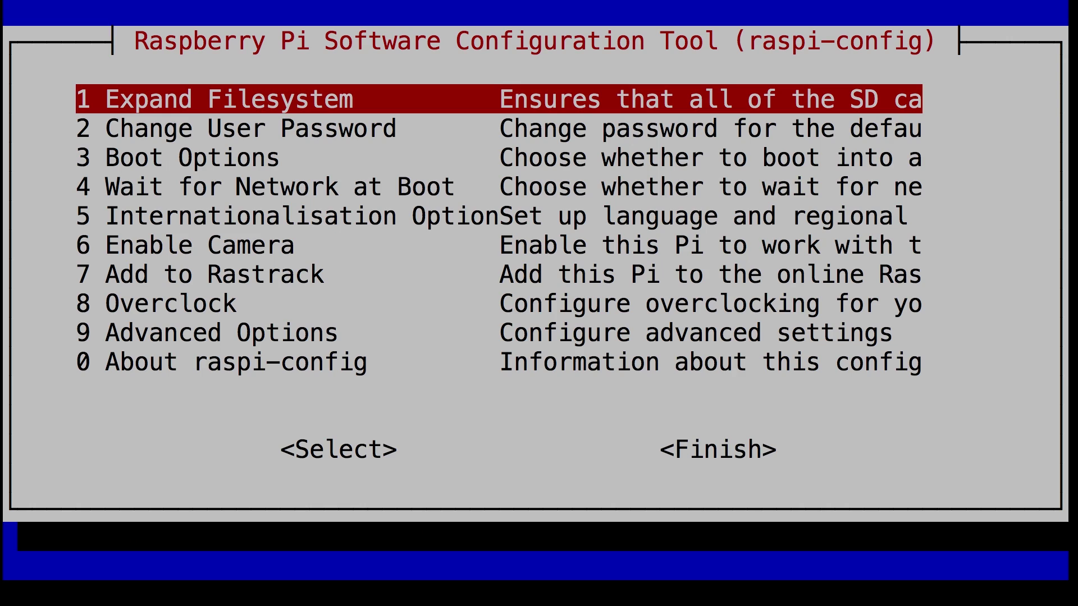
pyautogui.press('Down')
pyautogui.press('Down')
pyautogui.press('Down')
pyautogui.press('Down')
pyautogui.press('Down')
pyautogui.press('Down')
pyautogui.press('Down')
pyautogui.press('Down')
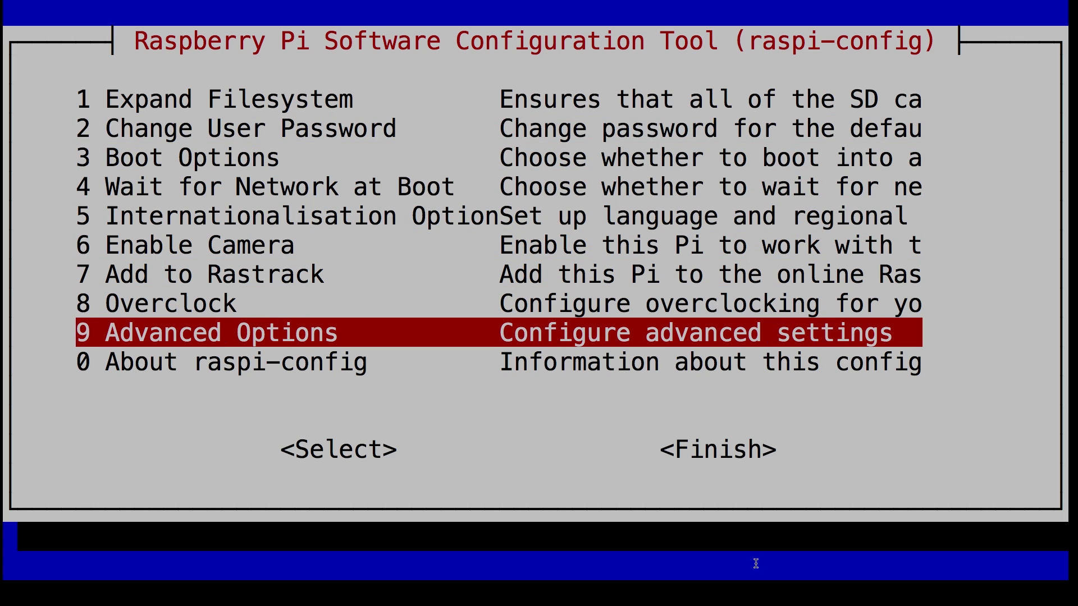
pyautogui.press('Return')
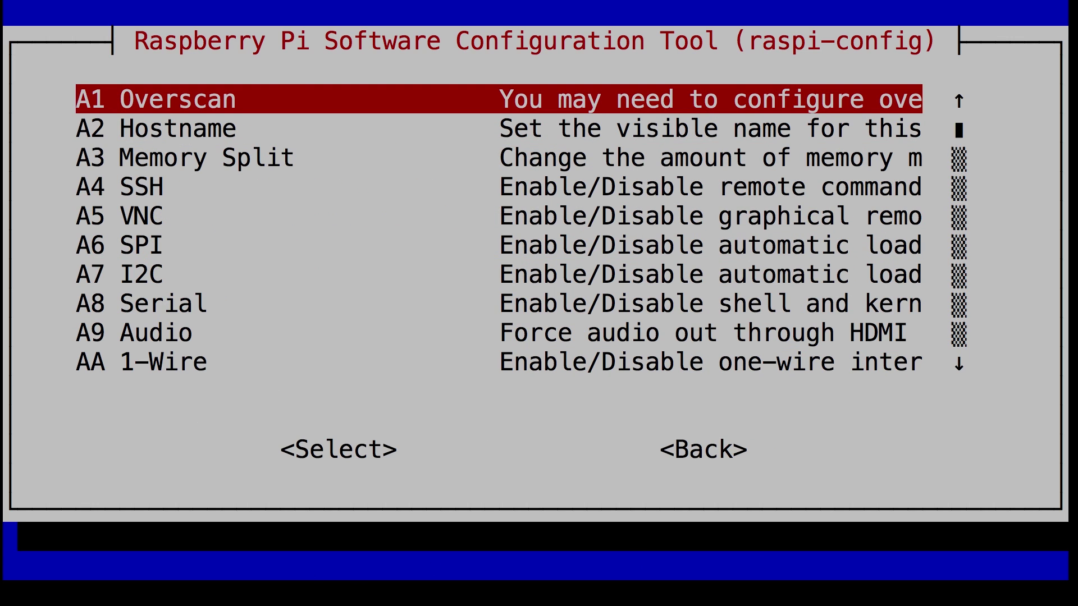
pyautogui.press('Down')
pyautogui.press('Down')
pyautogui.press('Return')
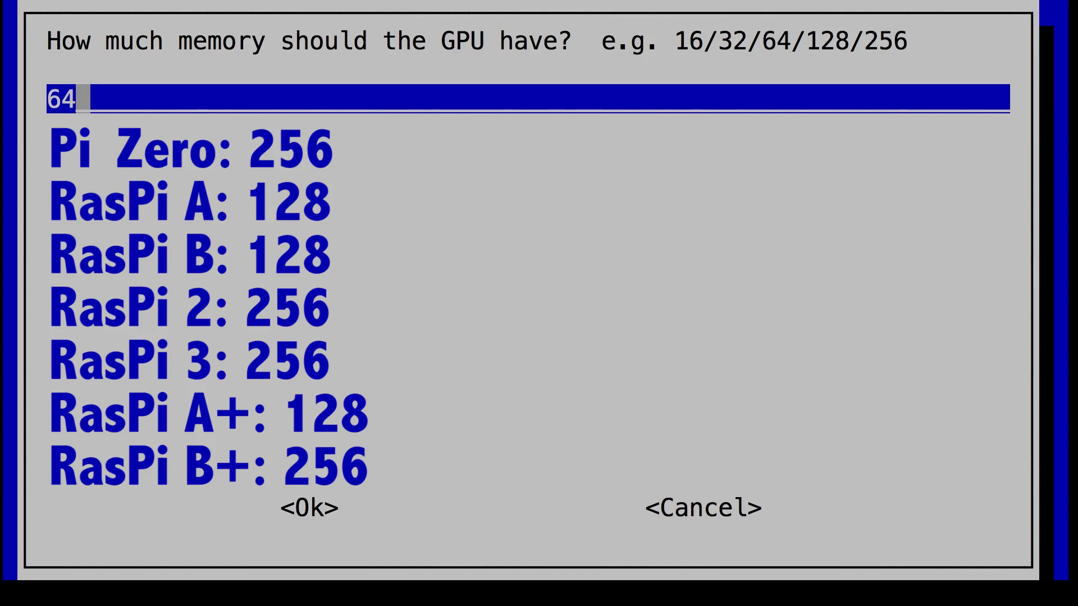
pyautogui.press('BackSpace')
pyautogui.press('BackSpace')
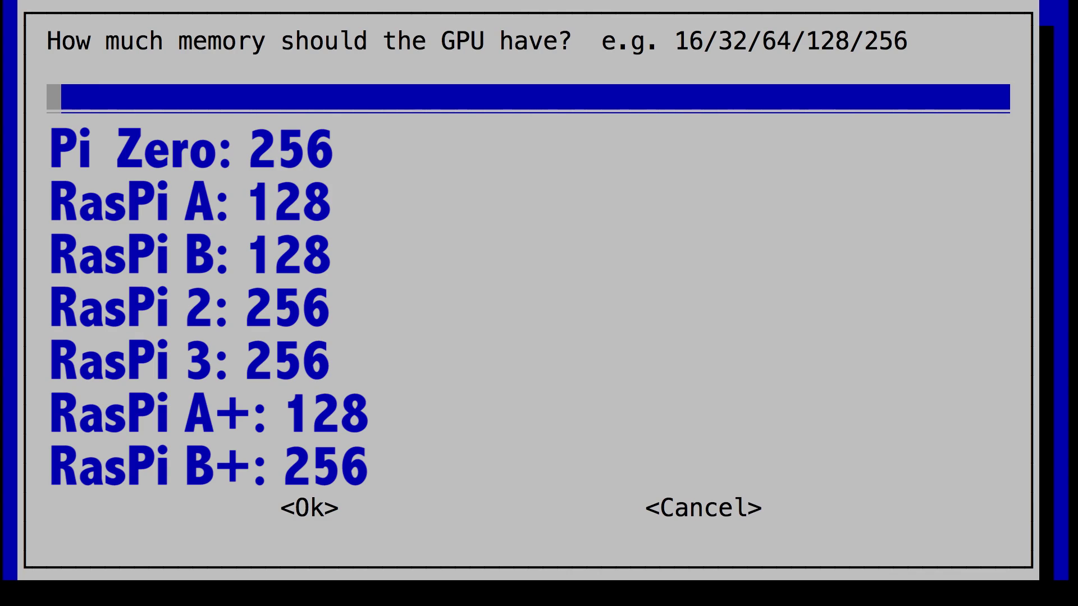
pyautogui.write('256')
pyautogui.press('Tab')
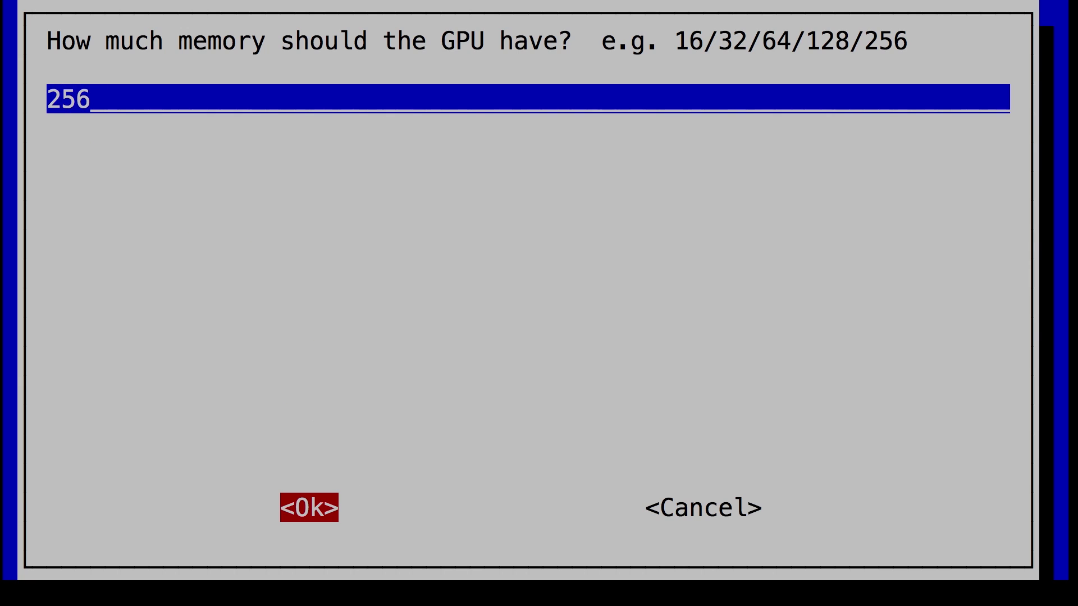
pyautogui.press('Return')
pyautogui.press('Tab')
pyautogui.press('Tab')
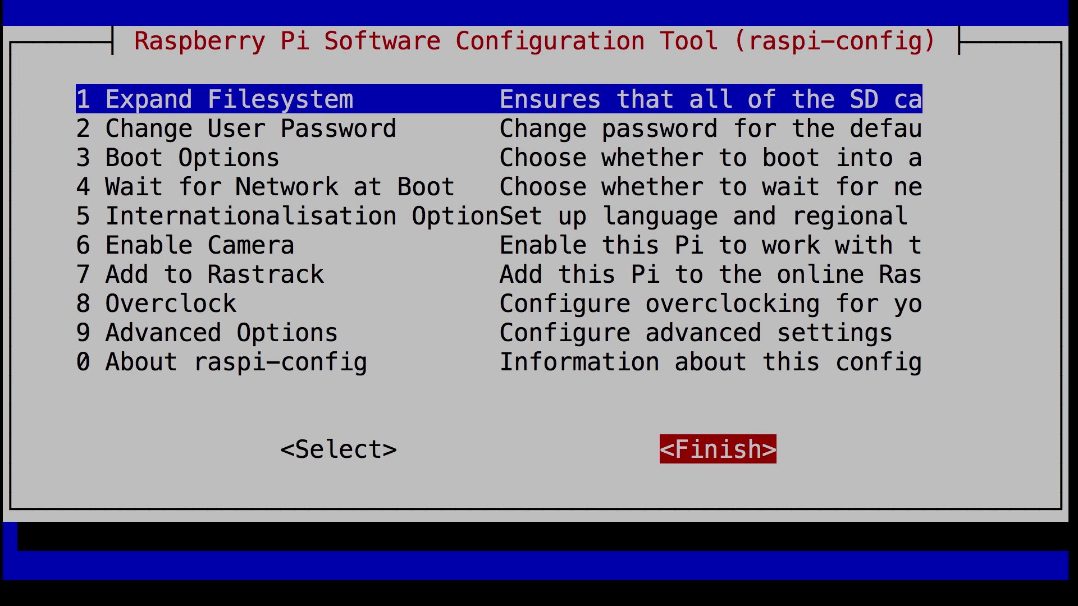
pyautogui.press('Return')
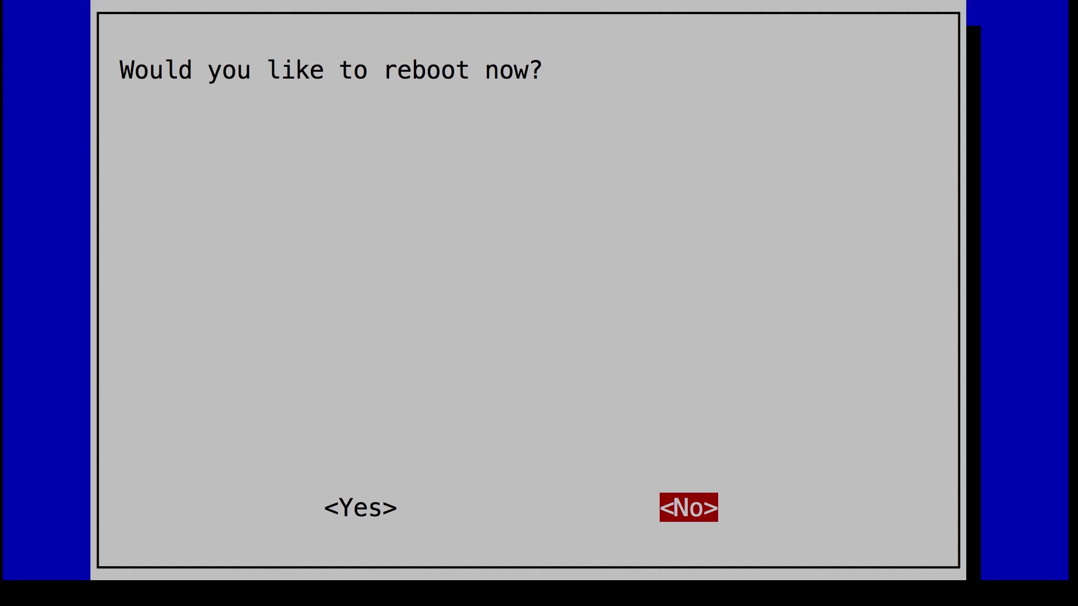
# Step: Decline rebooting now and type sudo nano /etc/rc.local at the prompt
pyautogui.press('Return')
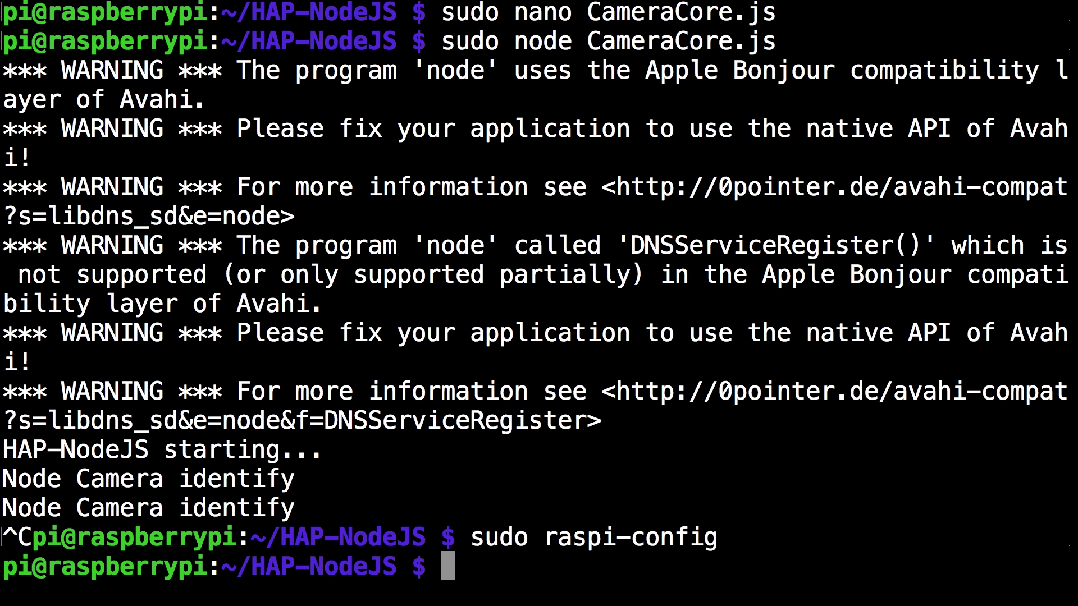
pyautogui.write('sudo ')
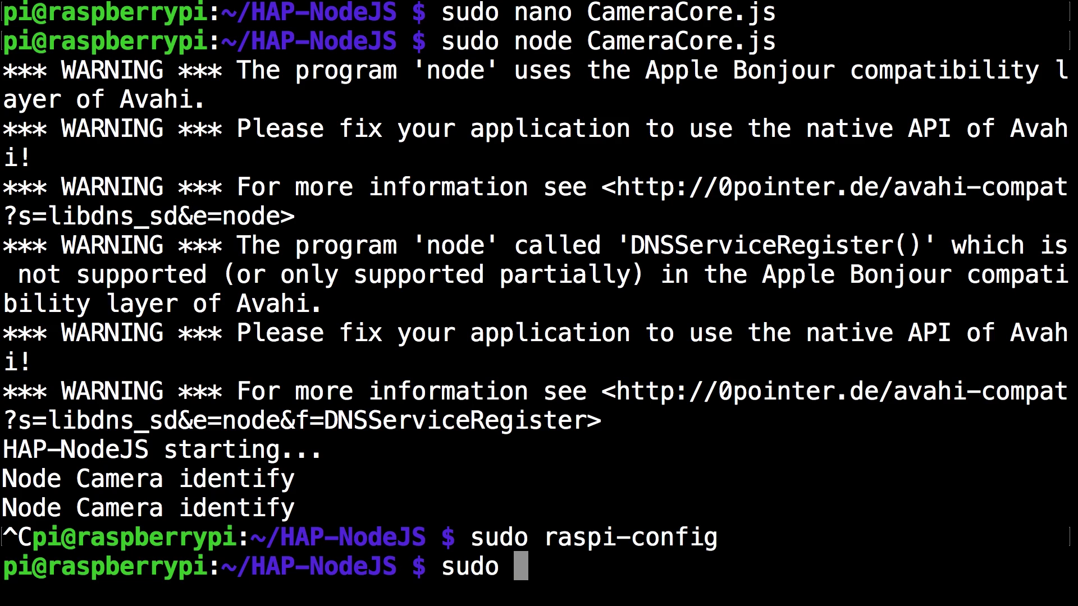
pyautogui.write('nan')
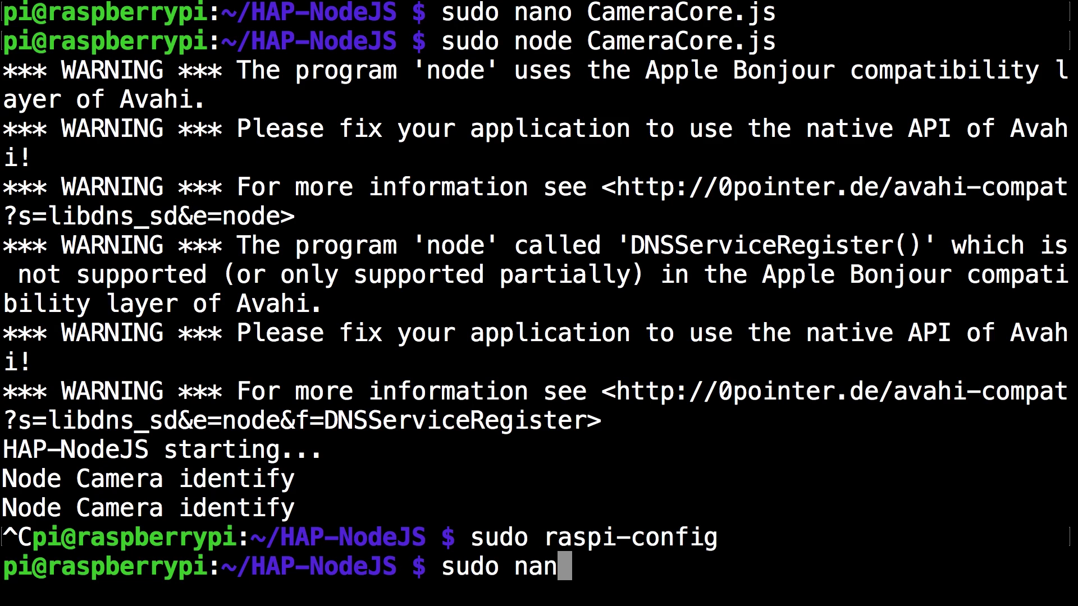
pyautogui.write('o /etc/')
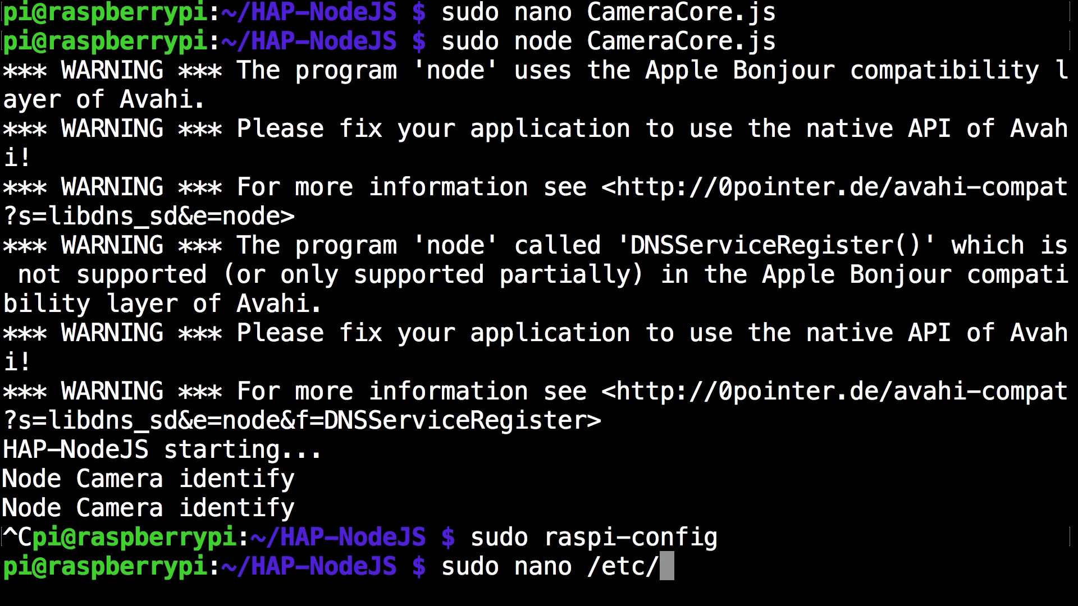
pyautogui.write('rc.loca')
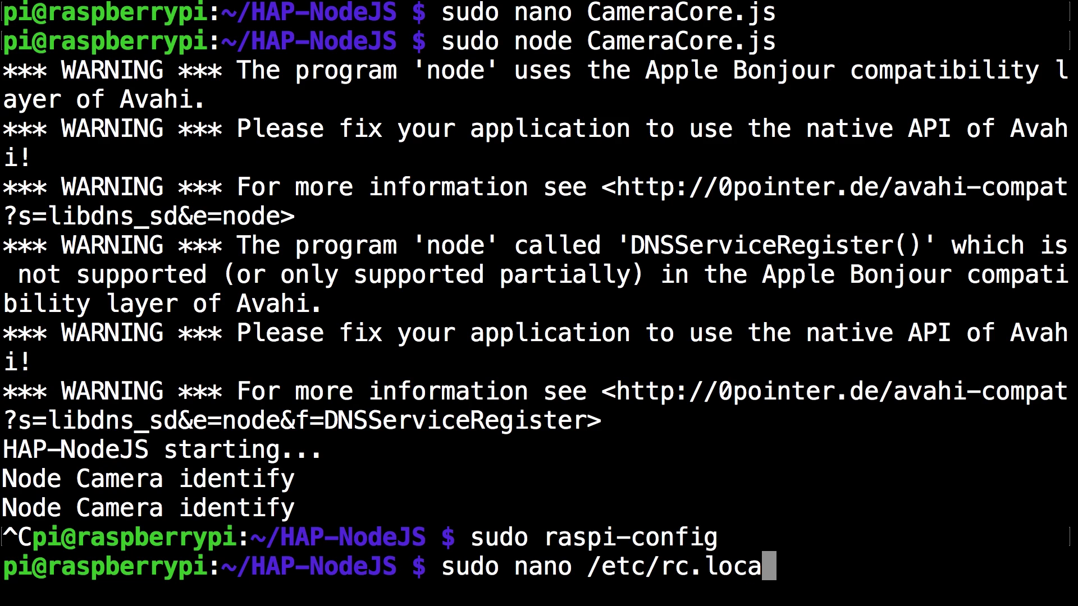
pyautogui.write('l')
pyautogui.moveTo(428, 572); pyautogui.dragTo(778, 572)
pyautogui.click(777, 573)
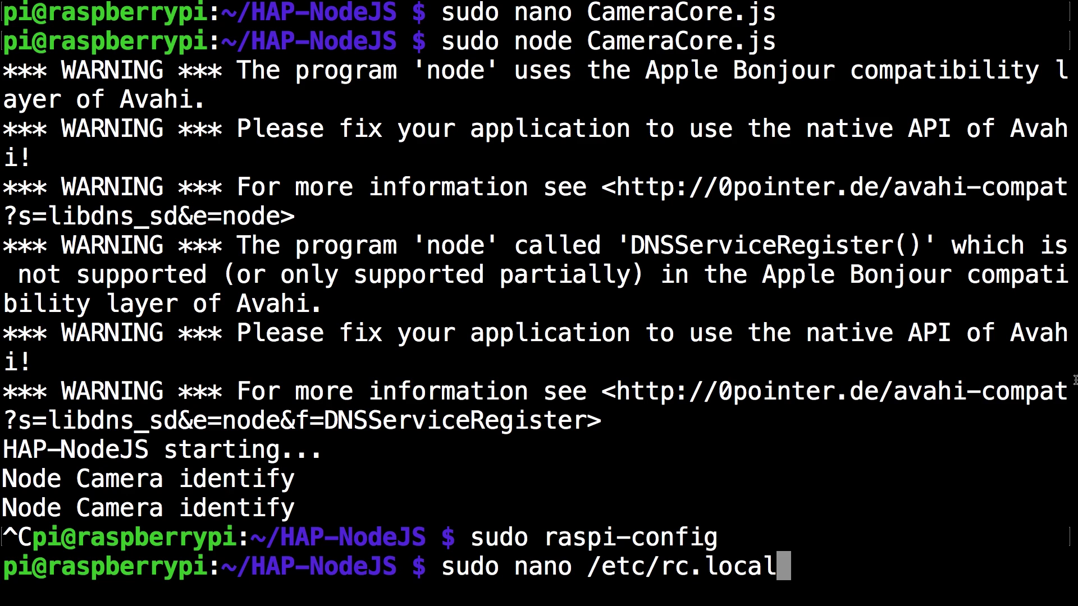
# Step: Add 'sudo forever start /home/pi/HAP-NodeJS/CameraCore.js' above exit 0 in rc.local
pyautogui.press('Return')
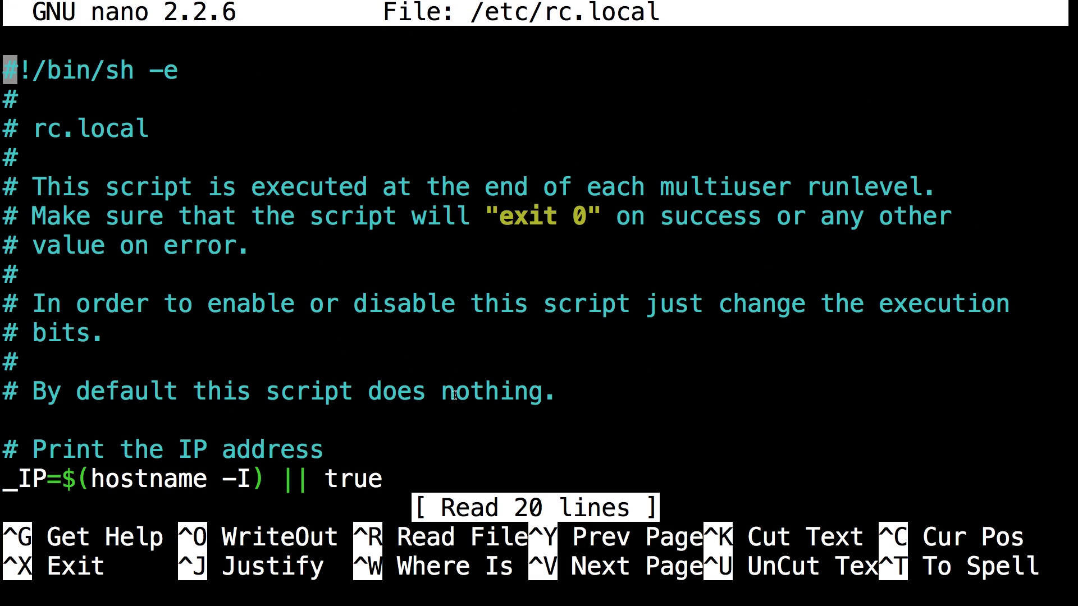
pyautogui.press('Down')
pyautogui.press('Down')
pyautogui.press('Down')
pyautogui.press('Down')
pyautogui.press('Down')
pyautogui.press('Down')
pyautogui.press('Down')
pyautogui.press('Down')
pyautogui.press('Down')
pyautogui.press('Down')
pyautogui.press('Down')
pyautogui.press('Down')
pyautogui.press('Down')
pyautogui.press('Down')
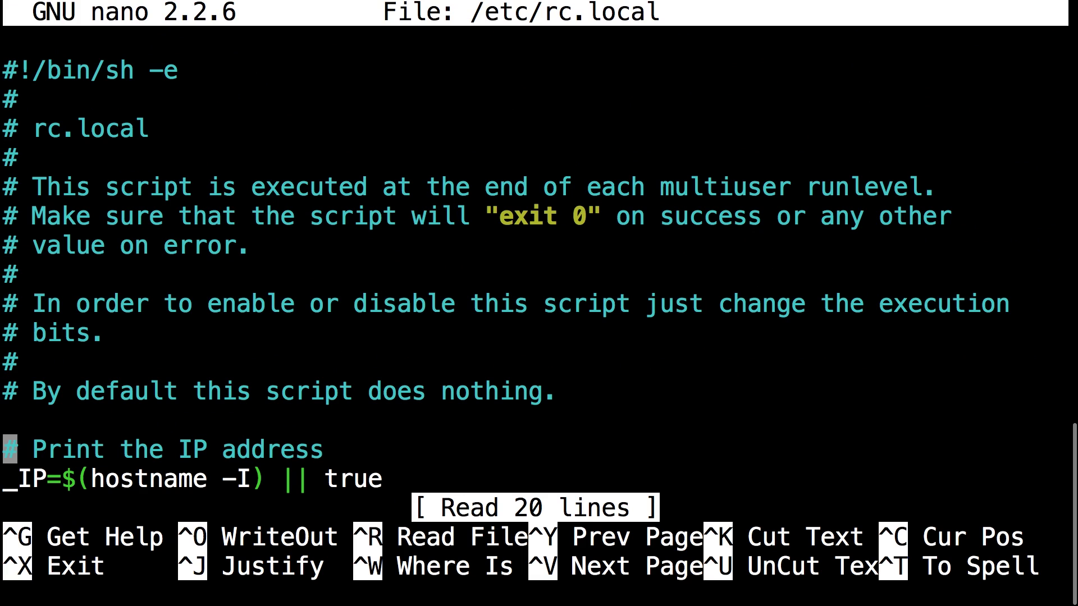
pyautogui.press('Down')
pyautogui.press('Down')
pyautogui.press('Down')
pyautogui.press('Up')
pyautogui.press('Up')
pyautogui.press('Up')
pyautogui.press('Up')
pyautogui.press('Up')
pyautogui.press('Up')
pyautogui.press('Up')
pyautogui.press('Up')
pyautogui.press('Up')
pyautogui.press('Up')
pyautogui.press('Up')
pyautogui.press('Up')
pyautogui.press('Up')
pyautogui.press('Up')
pyautogui.press('Up')
pyautogui.press('Up')
pyautogui.press('Up')
pyautogui.press('Down')
pyautogui.press('Down')
pyautogui.press('Down')
pyautogui.press('Down')
pyautogui.press('Down')
pyautogui.press('Down')
pyautogui.press('Down')
pyautogui.press('Down')
pyautogui.press('Down')
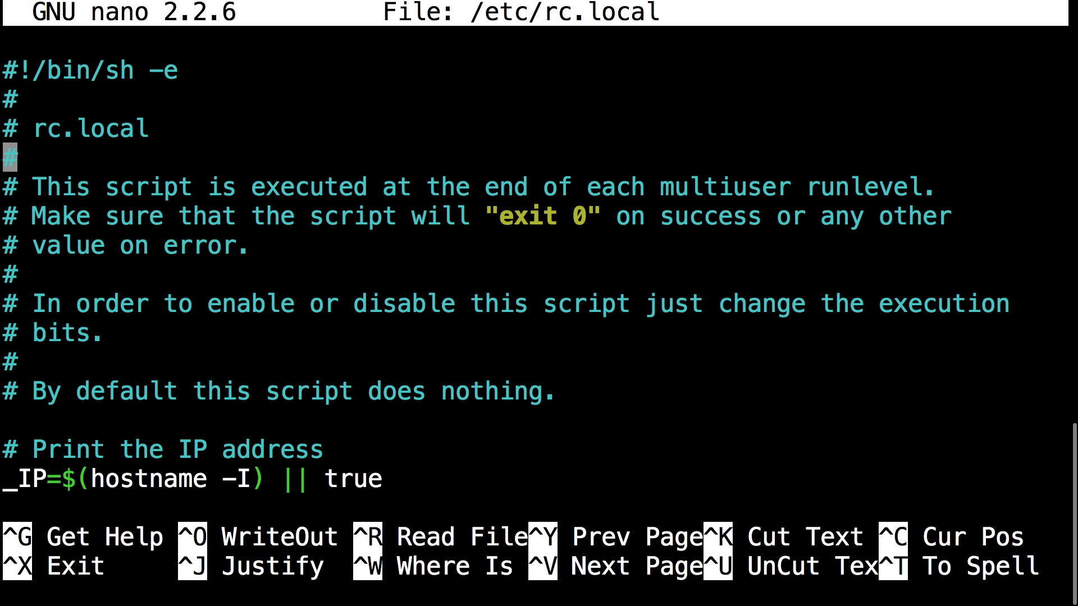
pyautogui.press('Down')
pyautogui.press('Down')
pyautogui.press('Down')
pyautogui.press('Down')
pyautogui.press('Down')
pyautogui.press('Down')
pyautogui.press('Down')
pyautogui.press('Down')
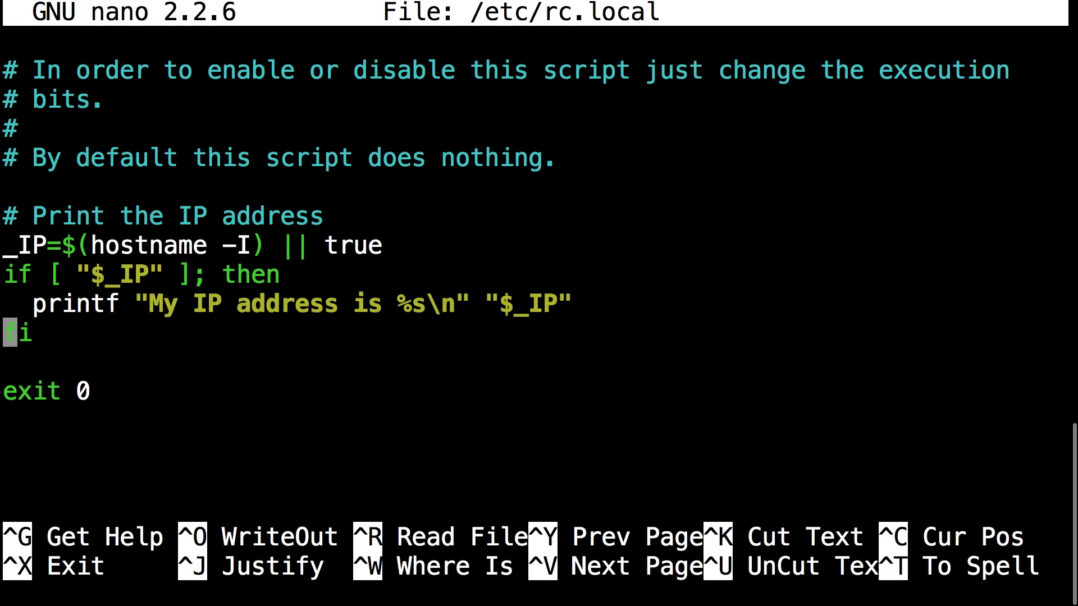
pyautogui.press('Down')
pyautogui.press('Down')
pyautogui.press('Up')
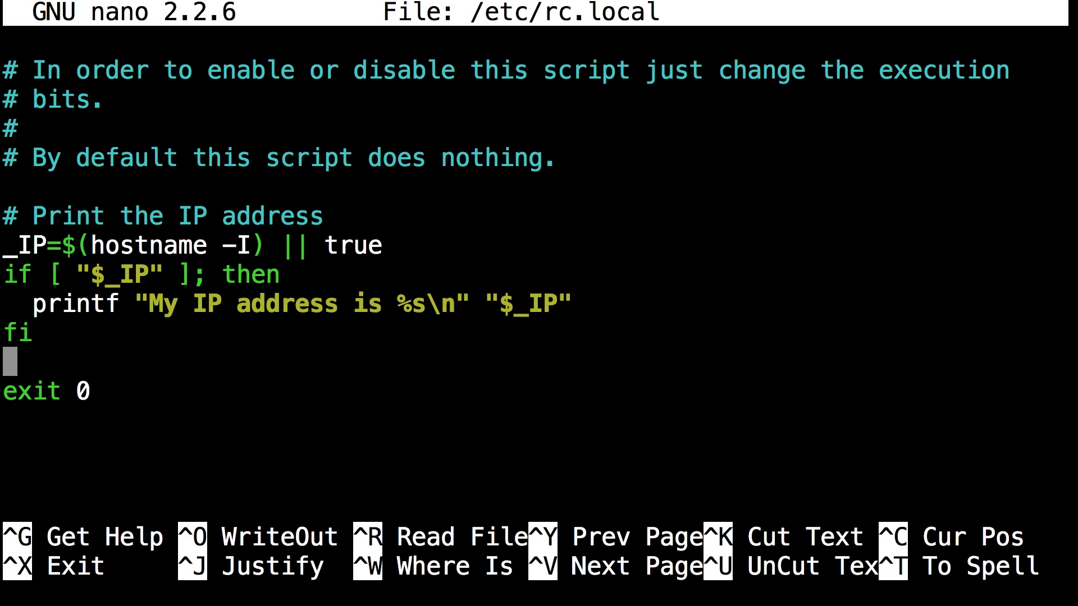
pyautogui.write('sudo f')
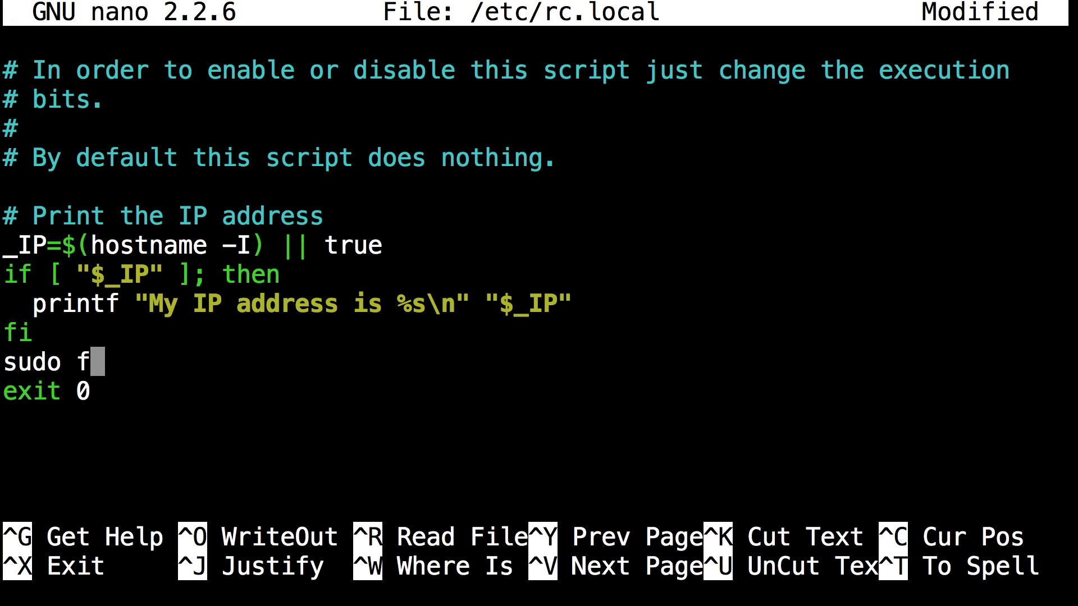
pyautogui.write('orever ')
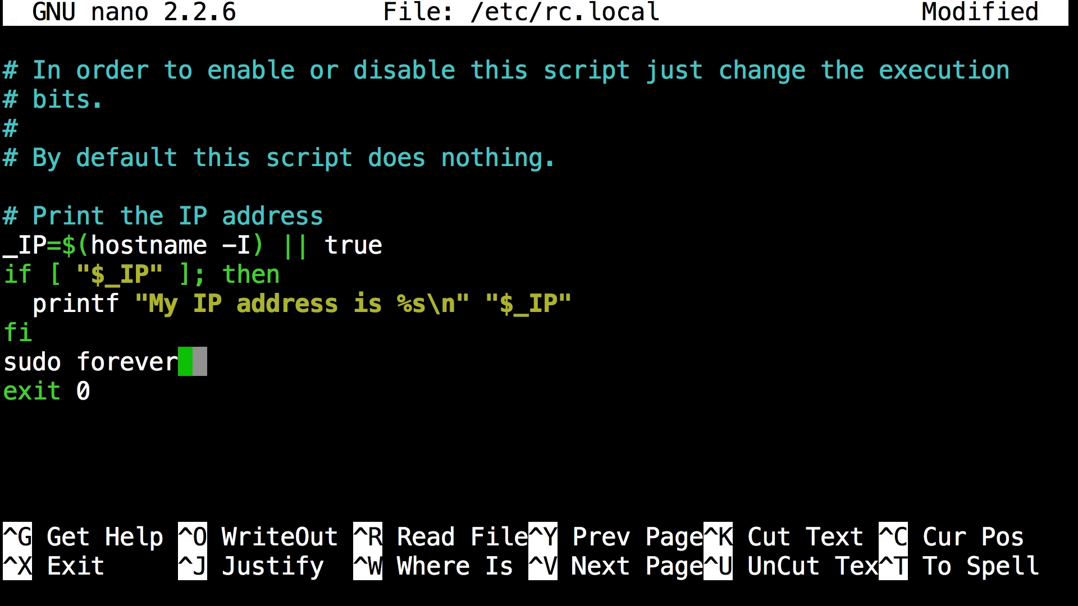
pyautogui.write('start ')
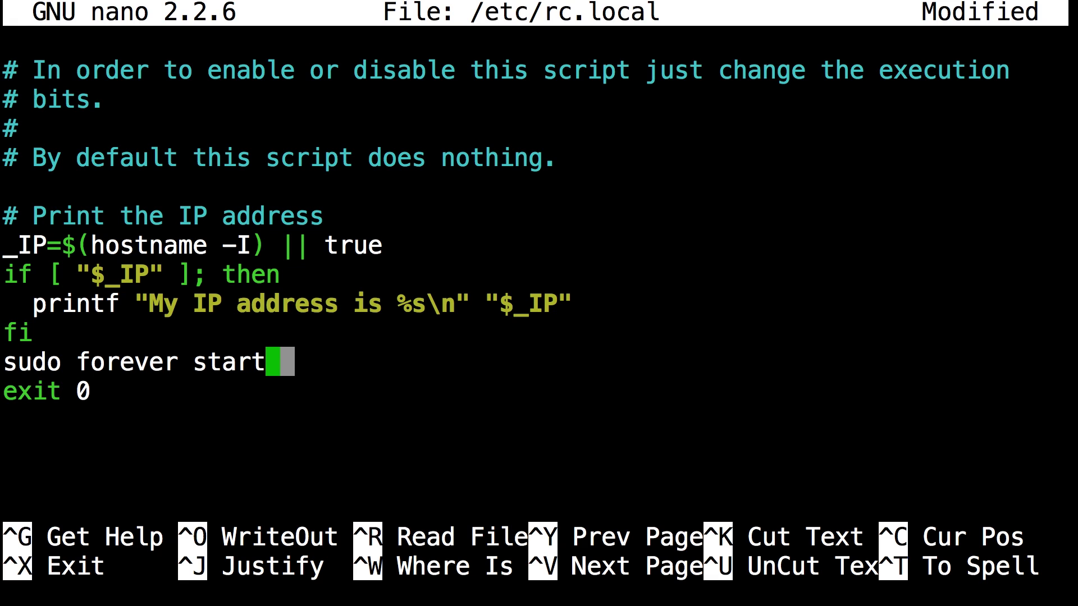
pyautogui.write('/hom')
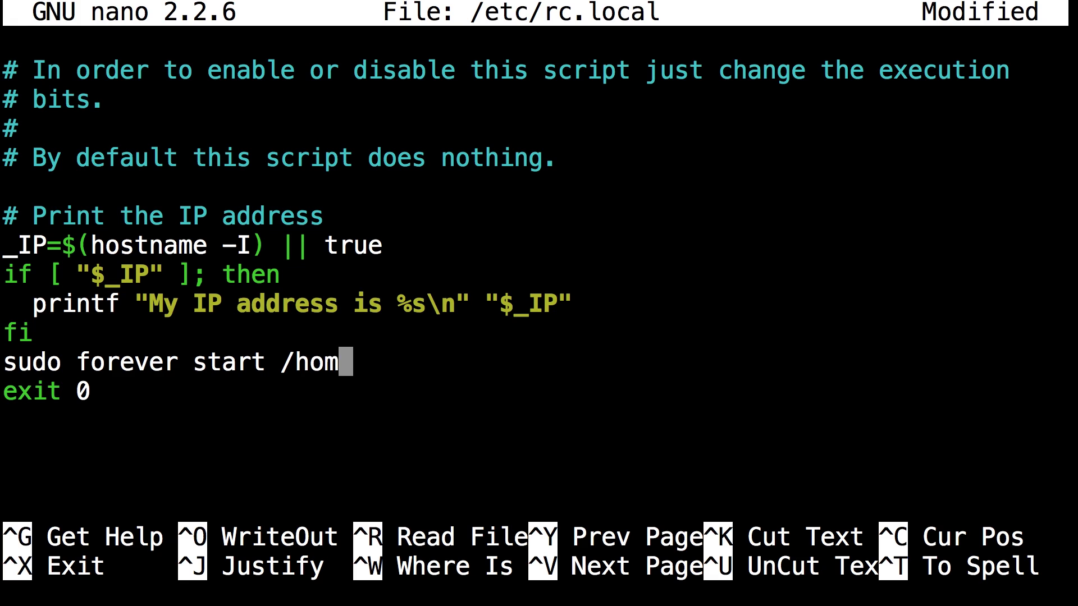
pyautogui.write('e/pi/')
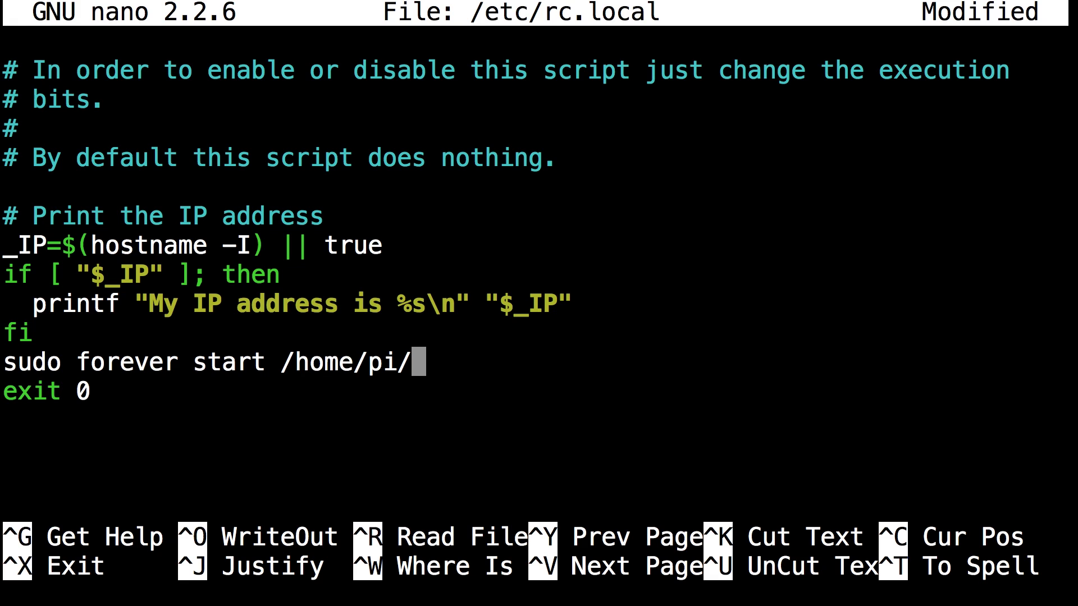
pyautogui.write('HAP-Node')
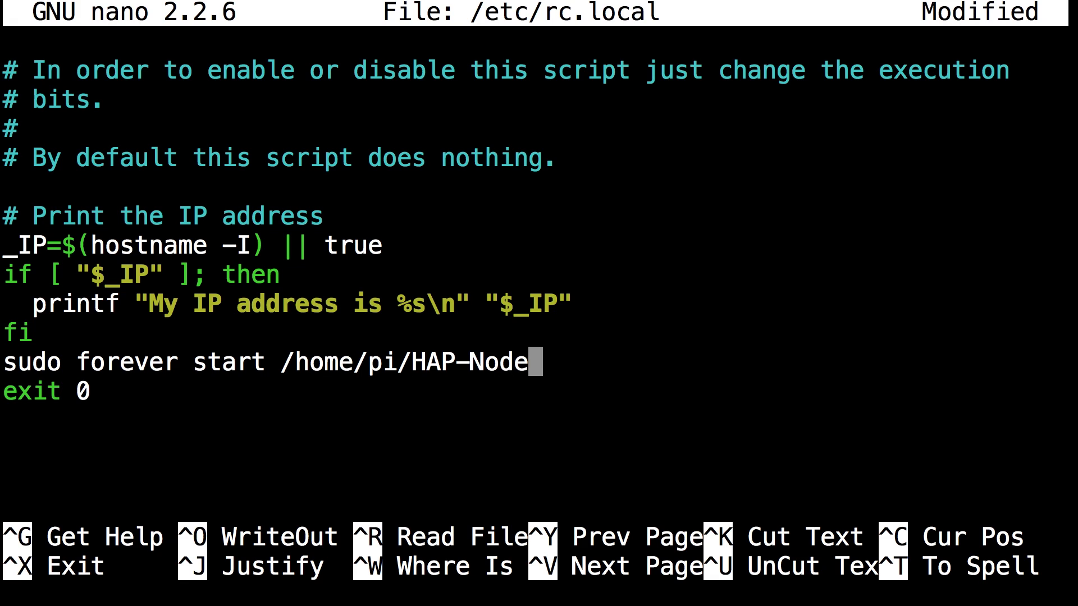
pyautogui.write('JS/CameraCore.')
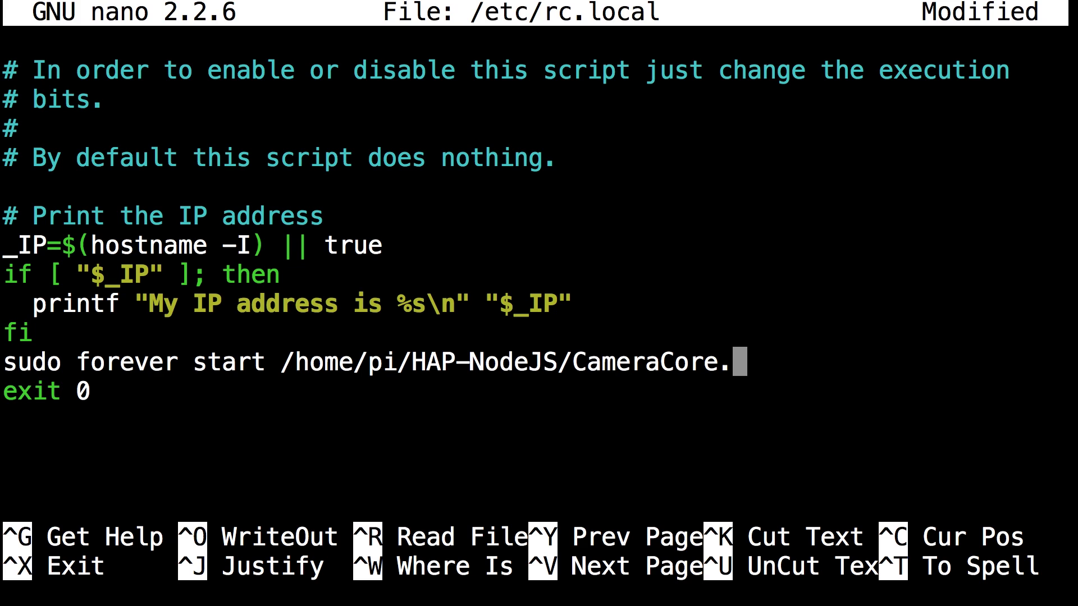
pyautogui.write('js')
pyautogui.moveTo(5, 362); pyautogui.dragTo(773, 372)
pyautogui.click(769, 372)
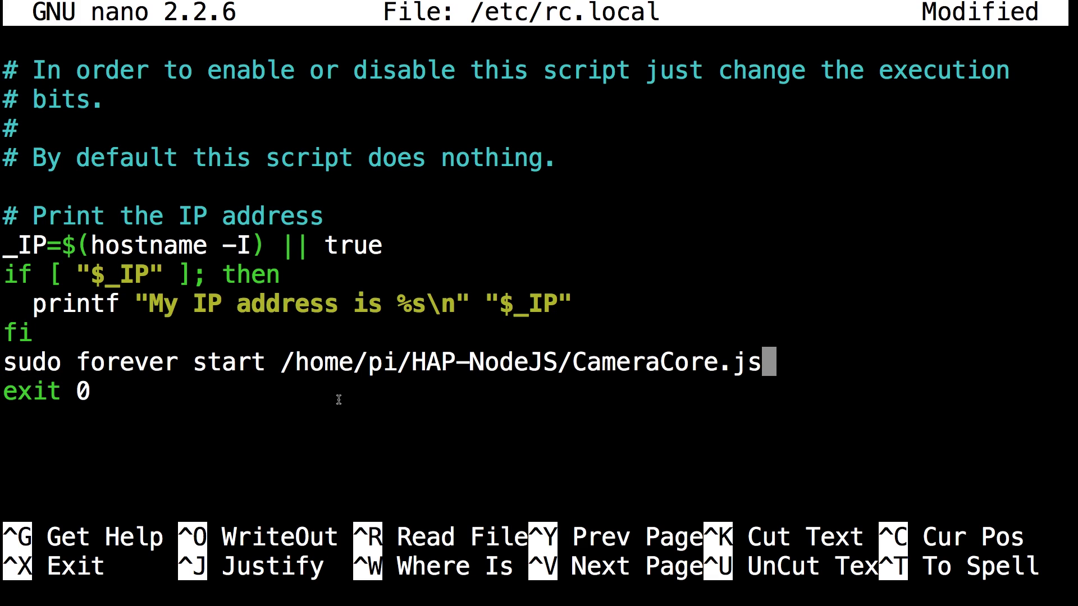
pyautogui.moveTo(764, 359); pyautogui.dragTo(3, 362)
pyautogui.click(68, 345)
# Step: Save /etc/rc.local and exit nano
pyautogui.hotkey('ctrl', 'x')
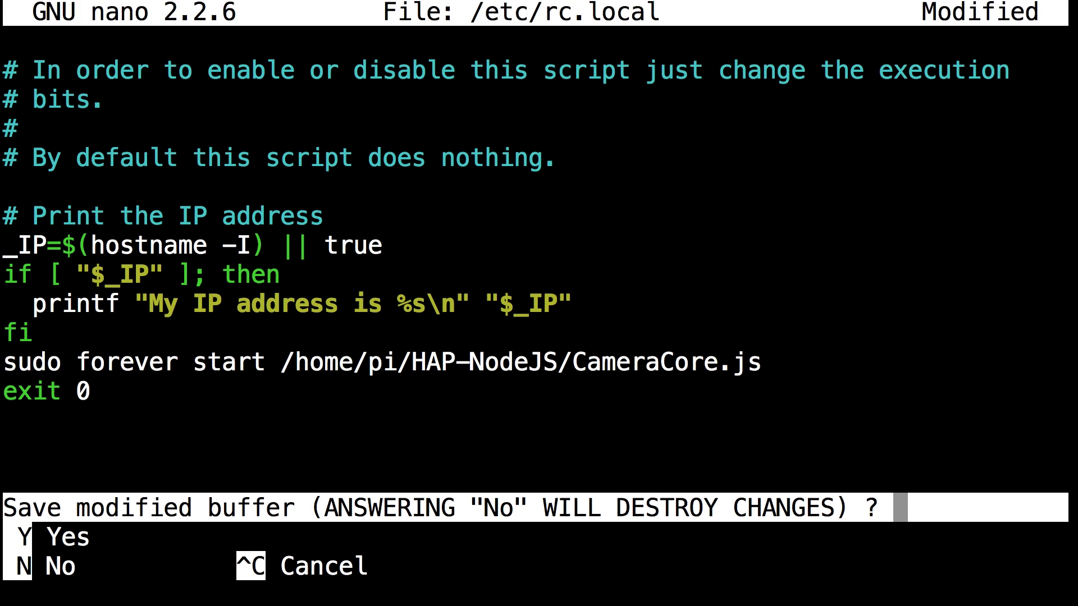
pyautogui.press('y')
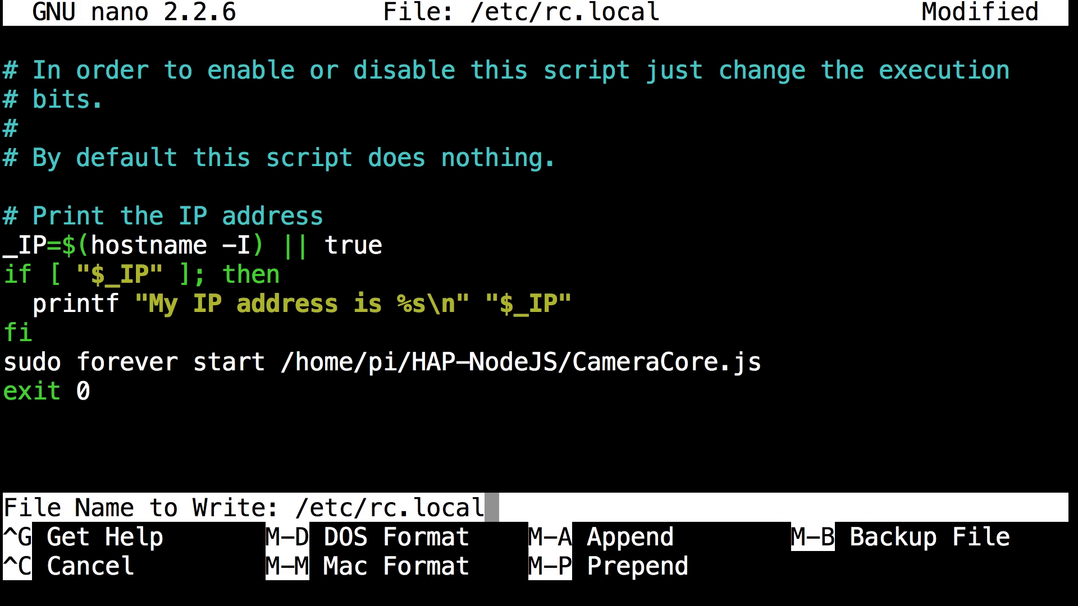
pyautogui.press('Return')
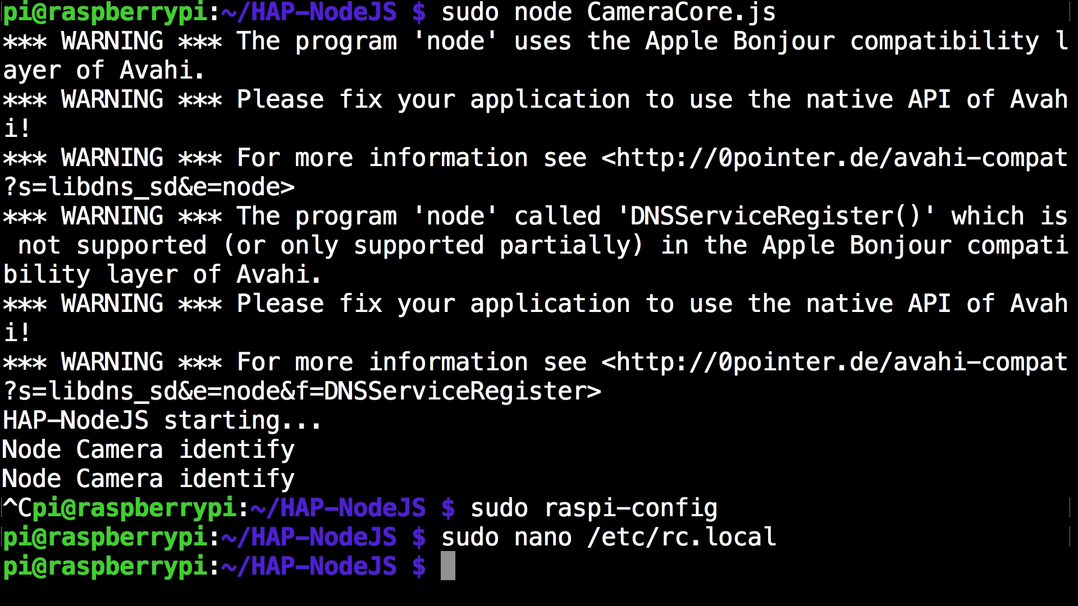
# Step: In sudo raspi-config, set Wait for Network at Boot to Yes and confirm
pyautogui.write('sudo rap')
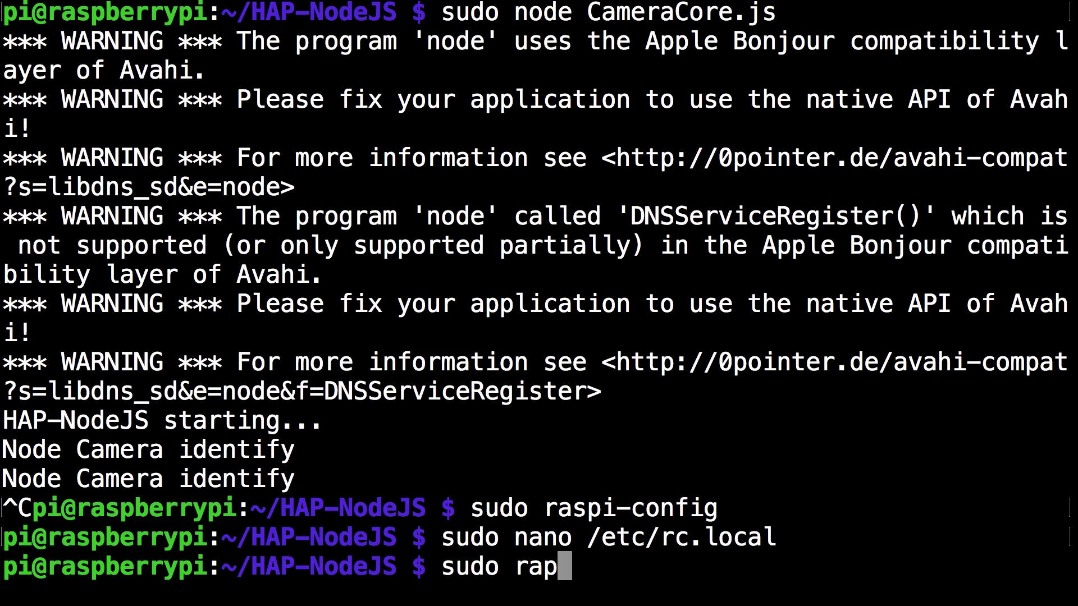
pyautogui.press('BackSpace')
pyautogui.write('spi-config')
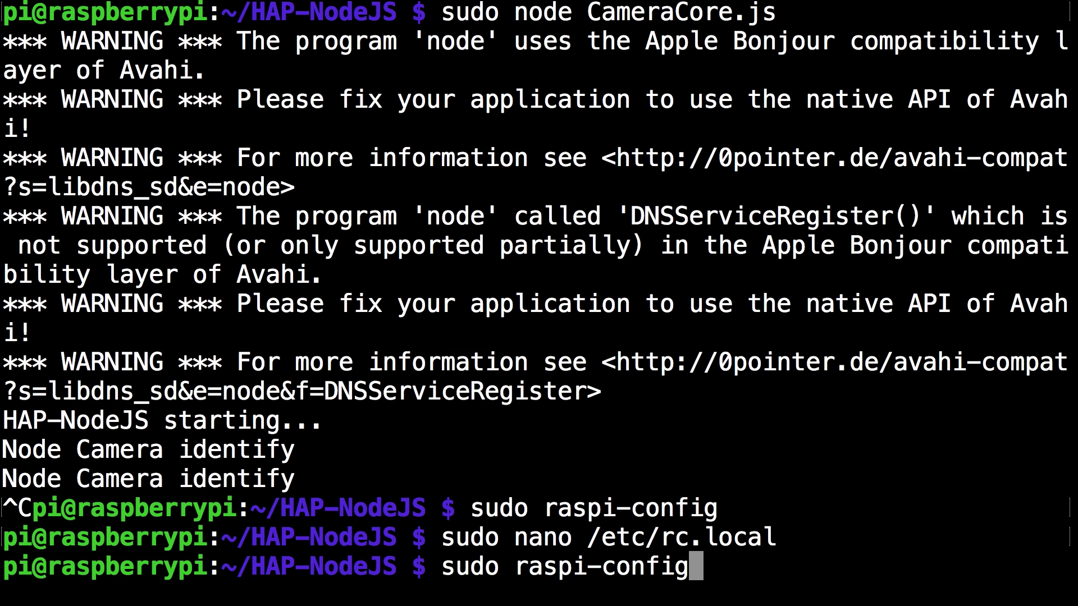
pyautogui.press('Return')
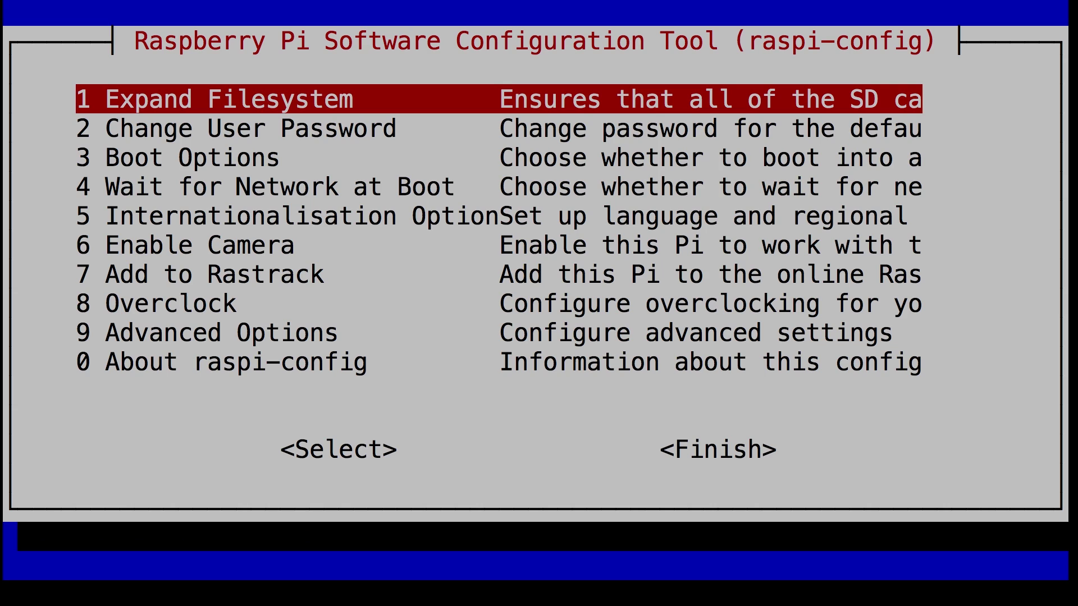
pyautogui.press('Down')
pyautogui.press('Down')
pyautogui.press('Down')
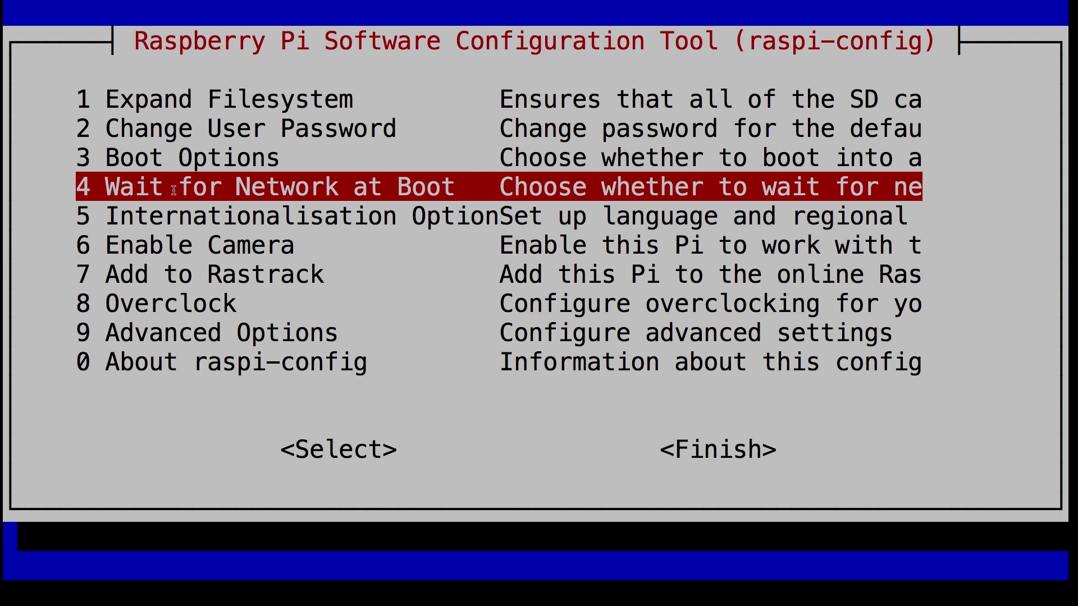
pyautogui.press('Return')
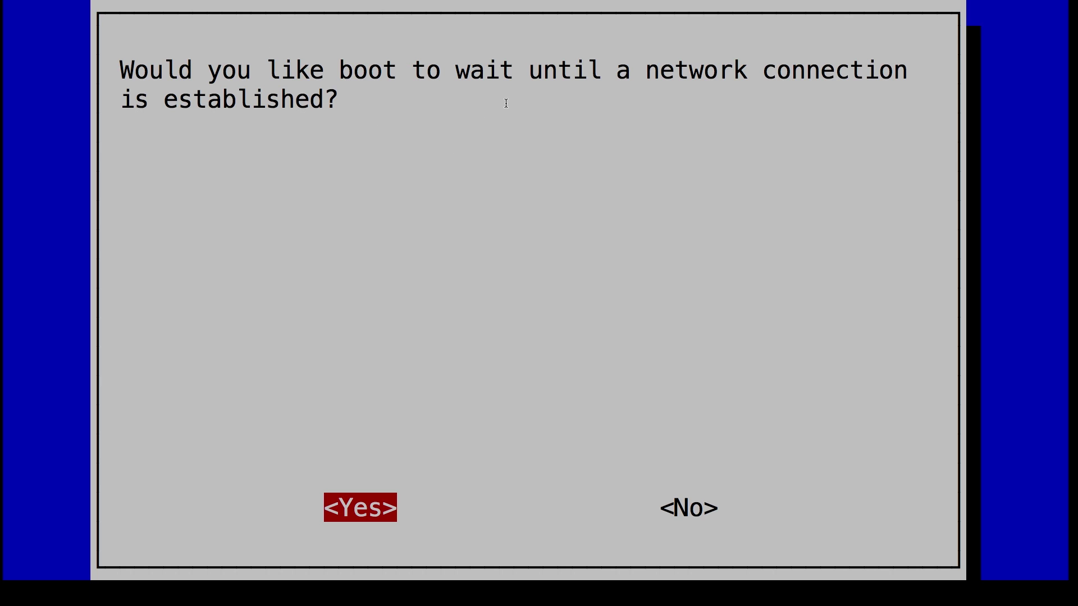
pyautogui.press('Return')
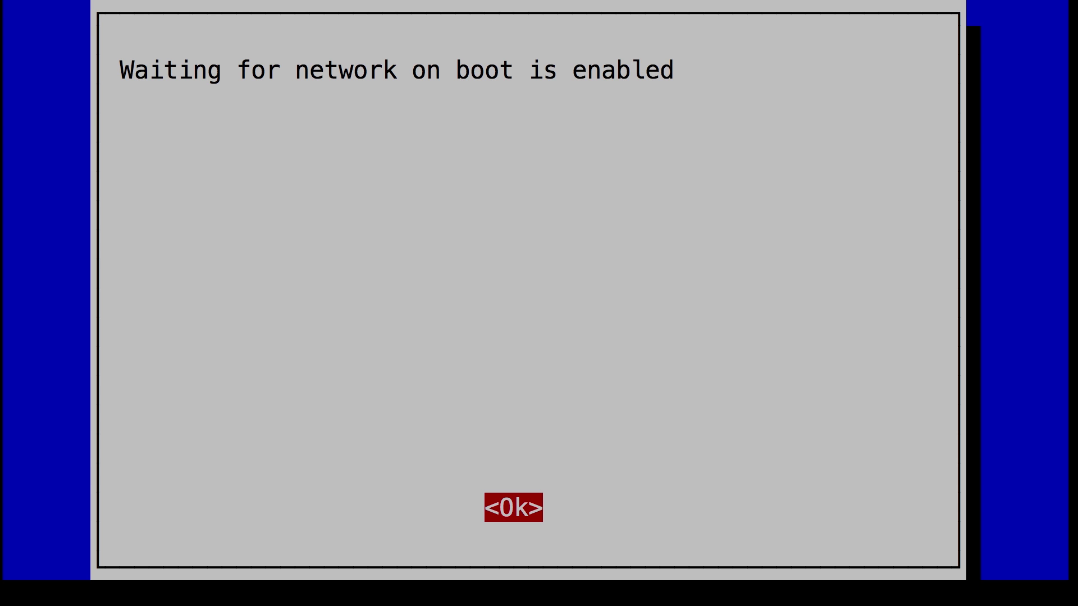
pyautogui.press('Return')
# Step: Finish out of raspi-config and restart the Pi with sudo reboot
pyautogui.press('Tab')
pyautogui.press('Tab')
pyautogui.press('Return')
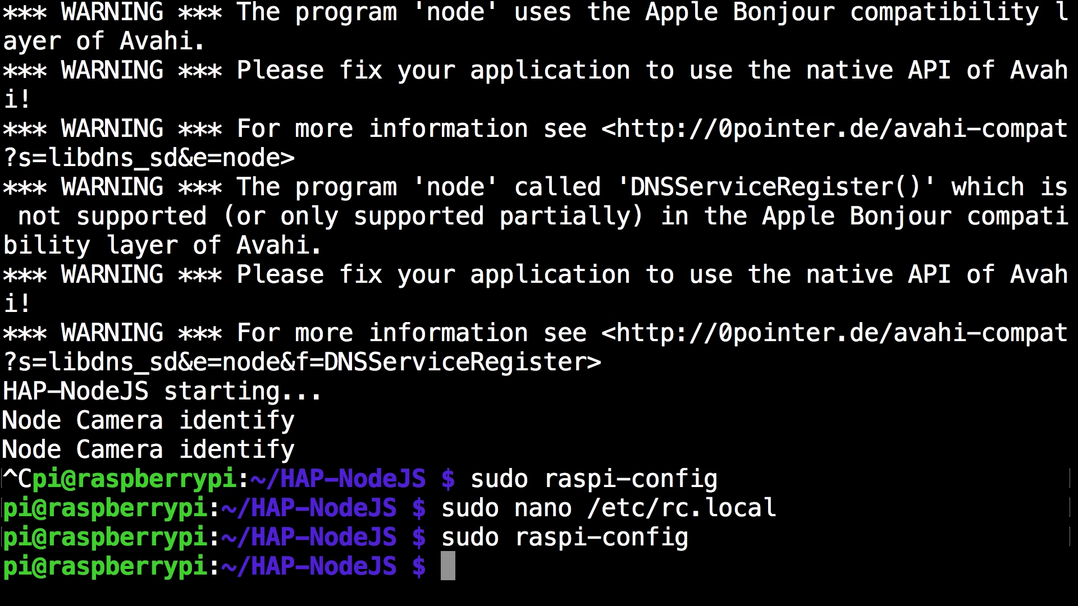
pyautogui.write('sudo re')
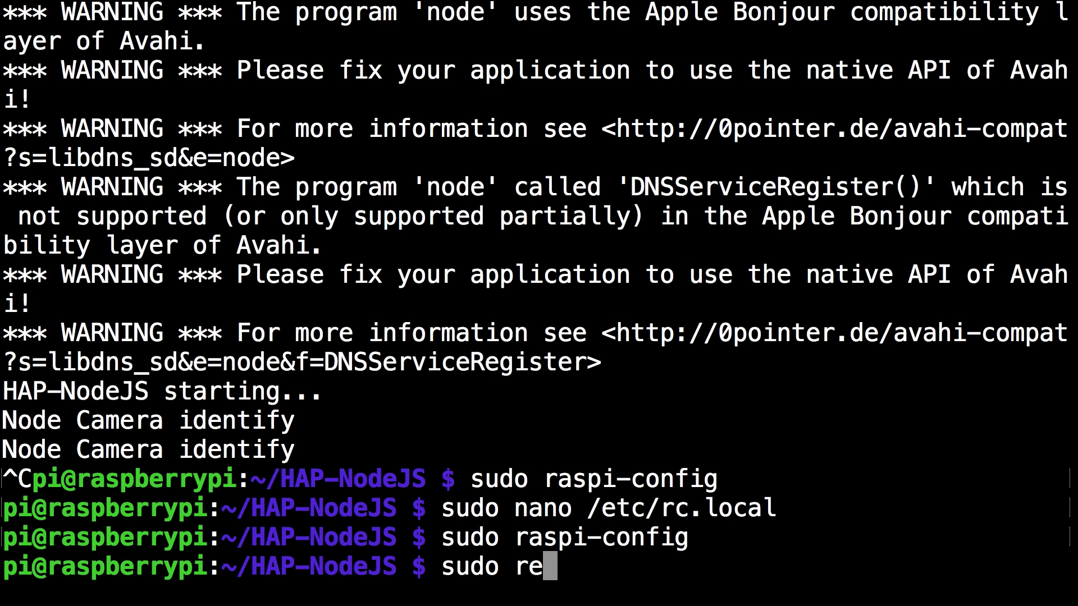
pyautogui.write('boot')
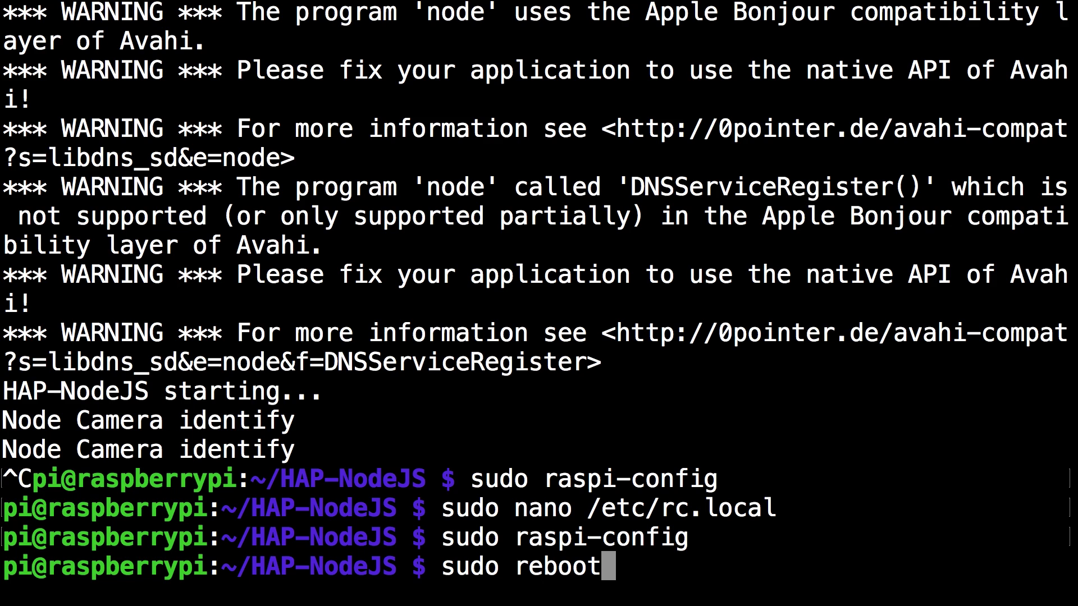
pyautogui.press('Return')
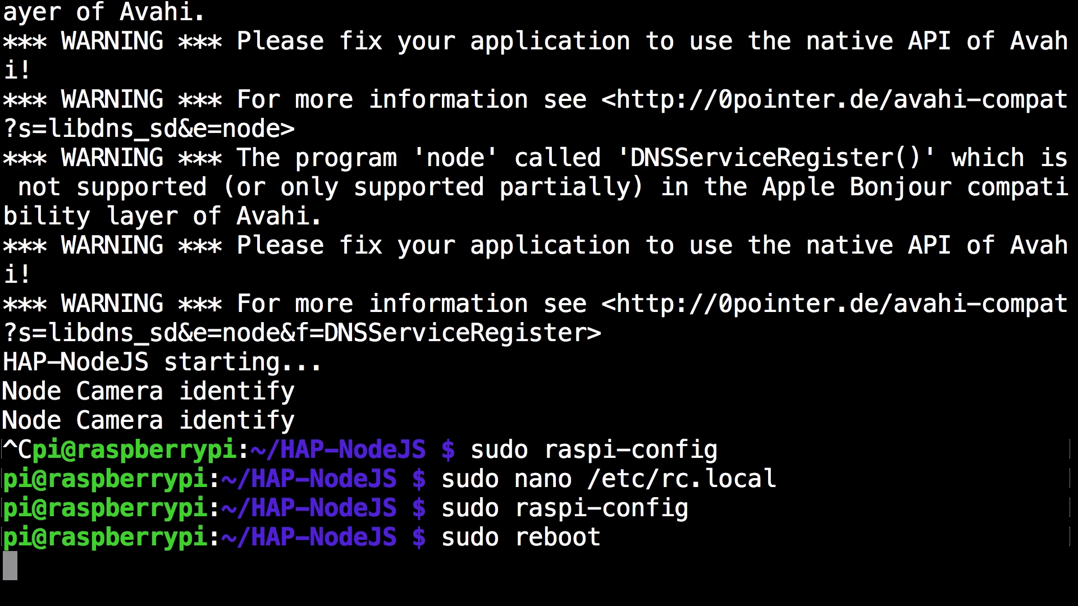